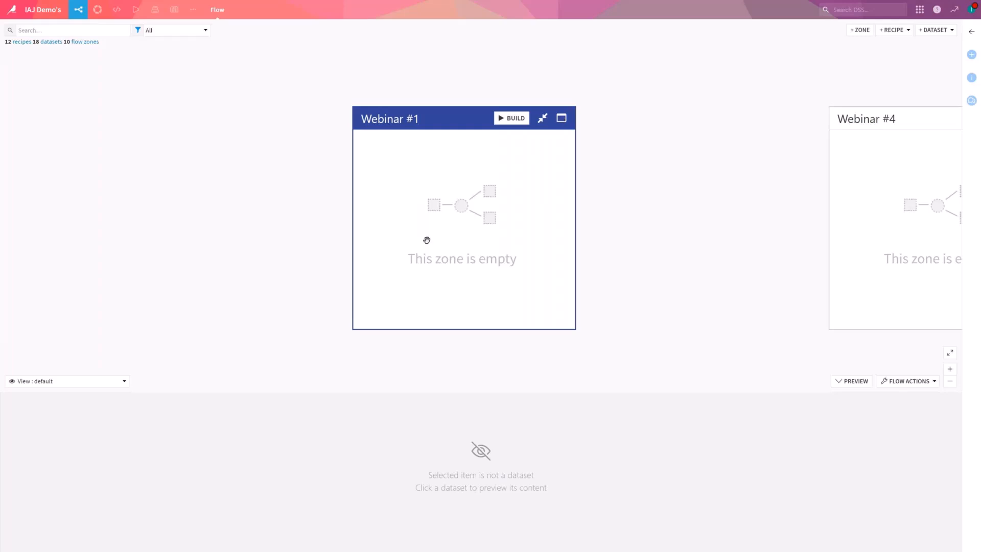
- Open the Webinar #1 flow zone and start a new SAP TCode recipe from the DVW SAP Integration plugin
left_click(560, 123)
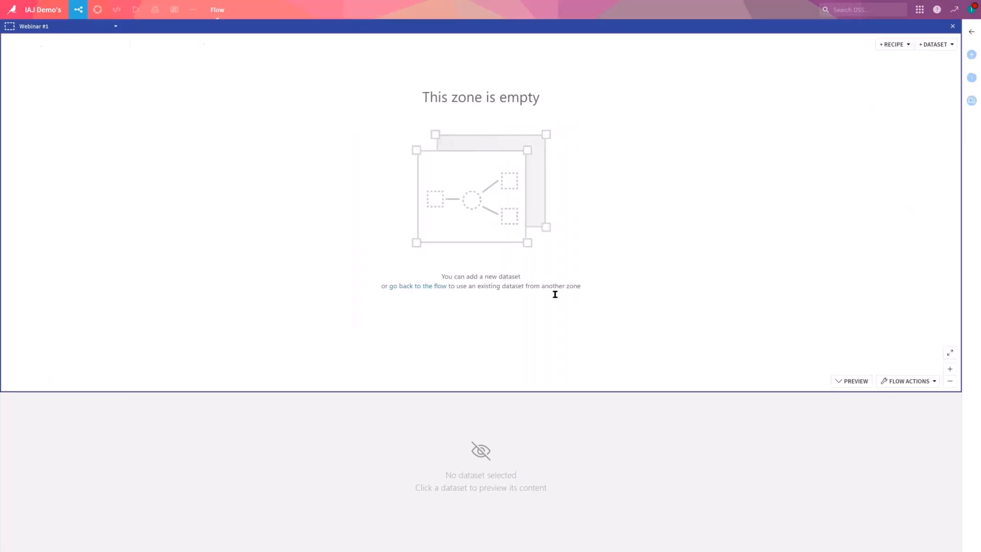
left_click(893, 44)
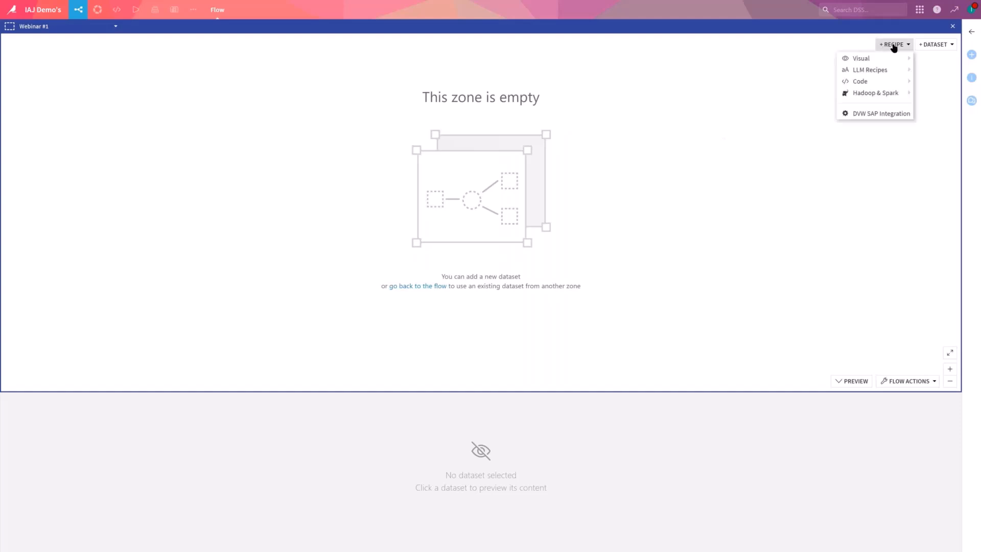
left_click(871, 115)
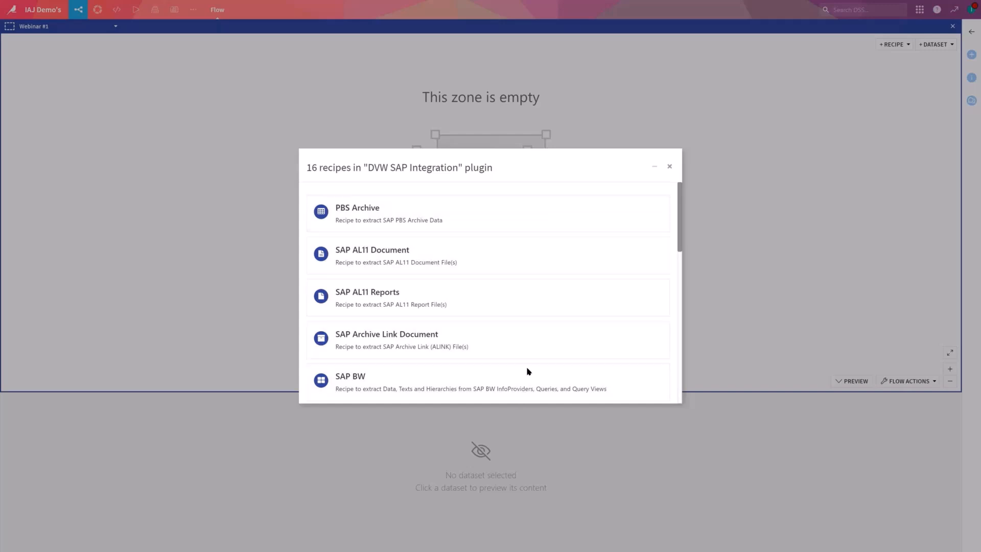
left_click_drag(679, 204, 674, 365)
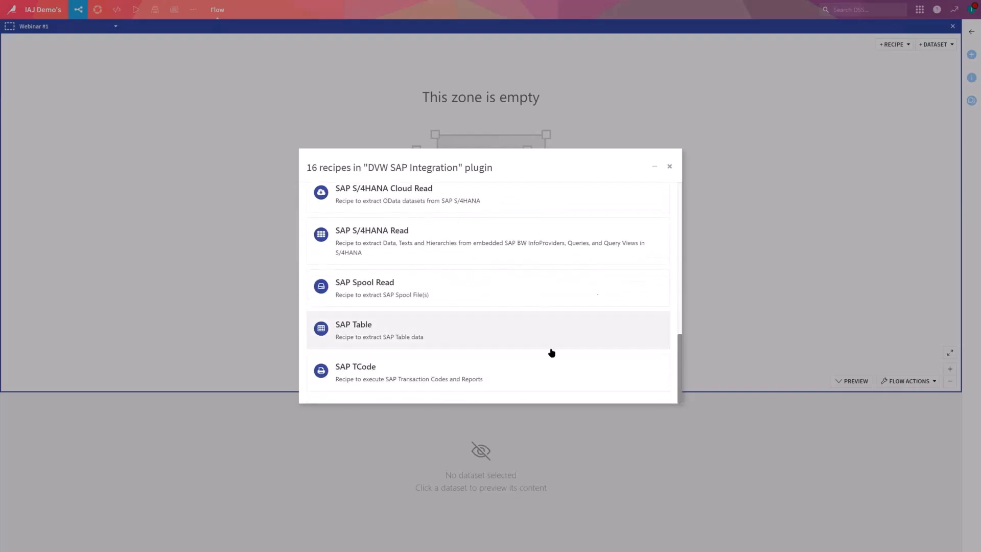
left_click(516, 381)
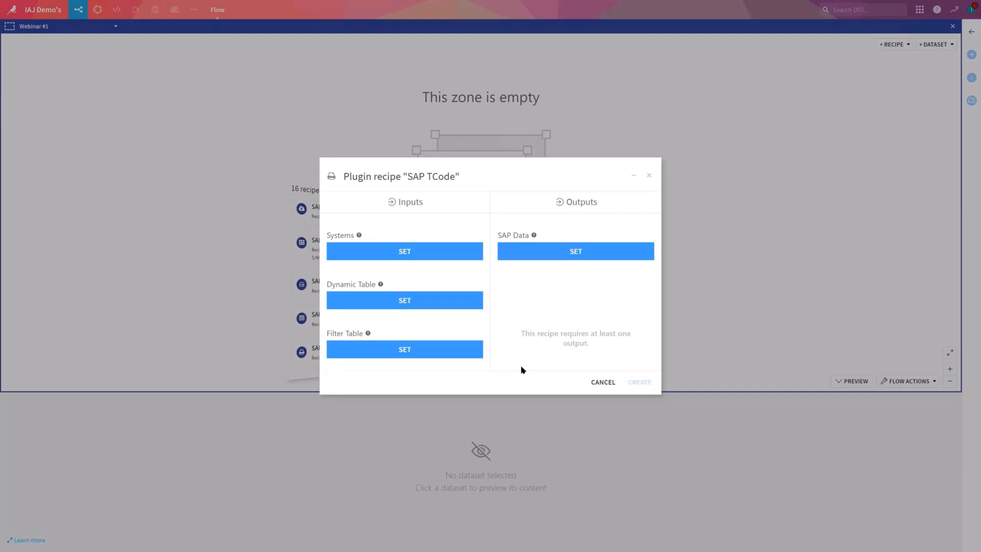
- Add a new output dataset named TCODE_WEBINAR, stored in filesystem_managed as CSV, and create the recipe
left_click(567, 252)
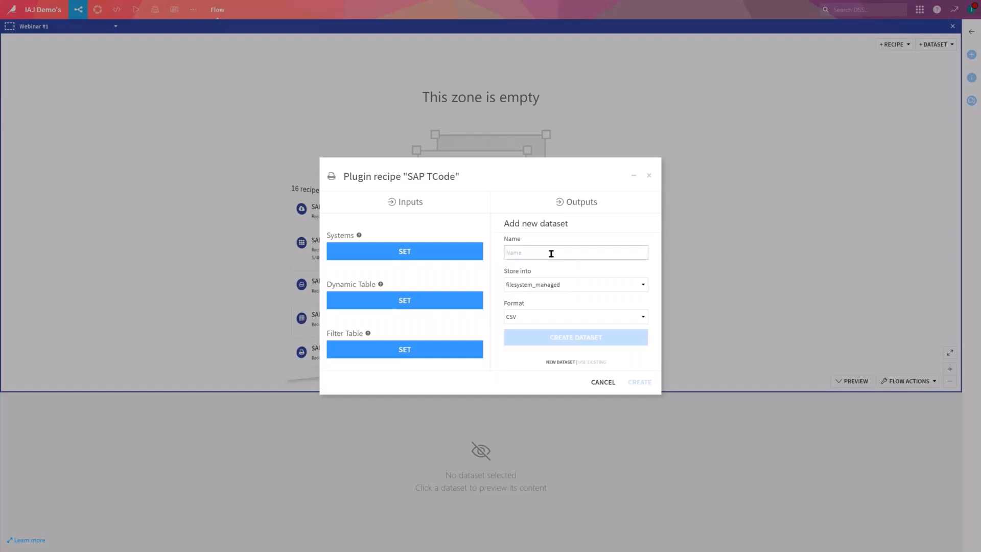
type("TCODE")
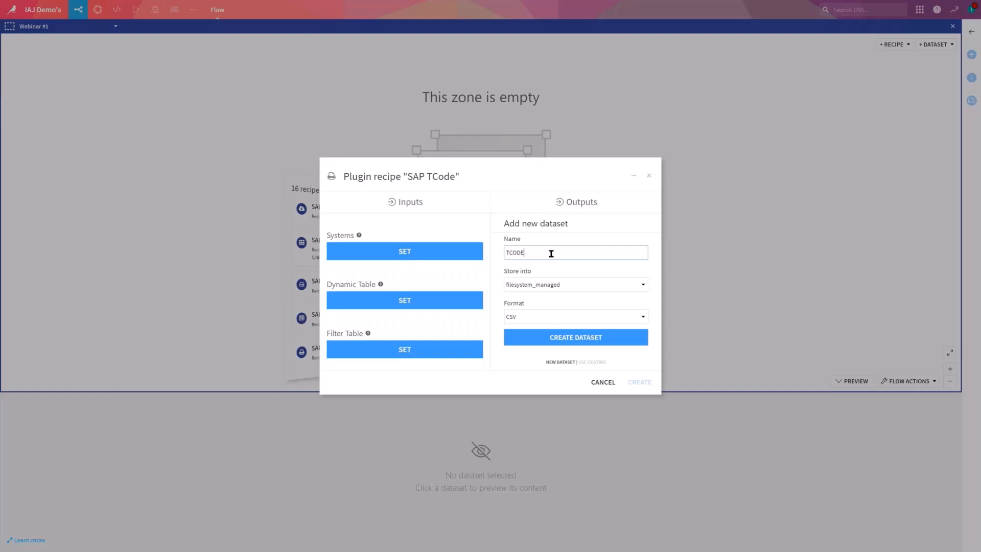
type("_WEBINAR")
left_click(576, 335)
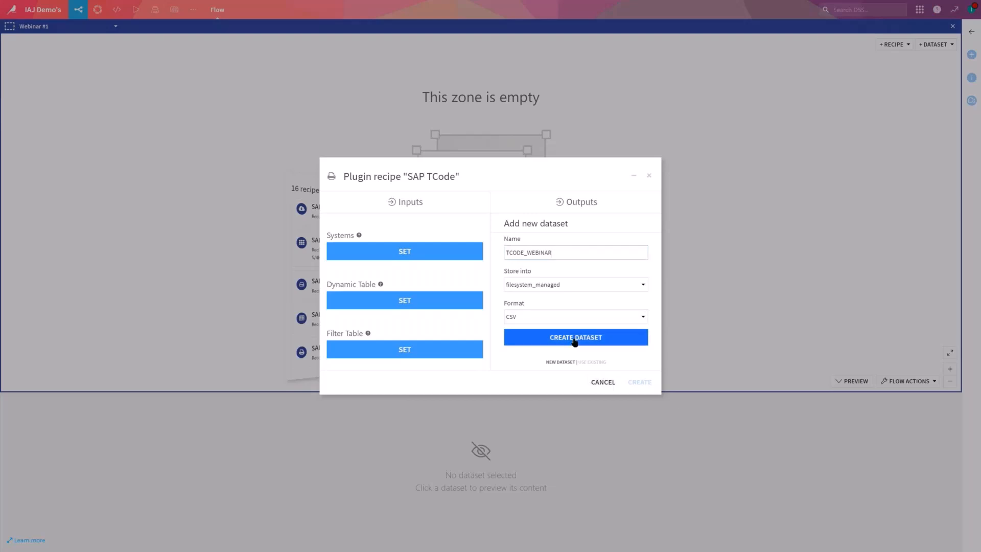
left_click(648, 382)
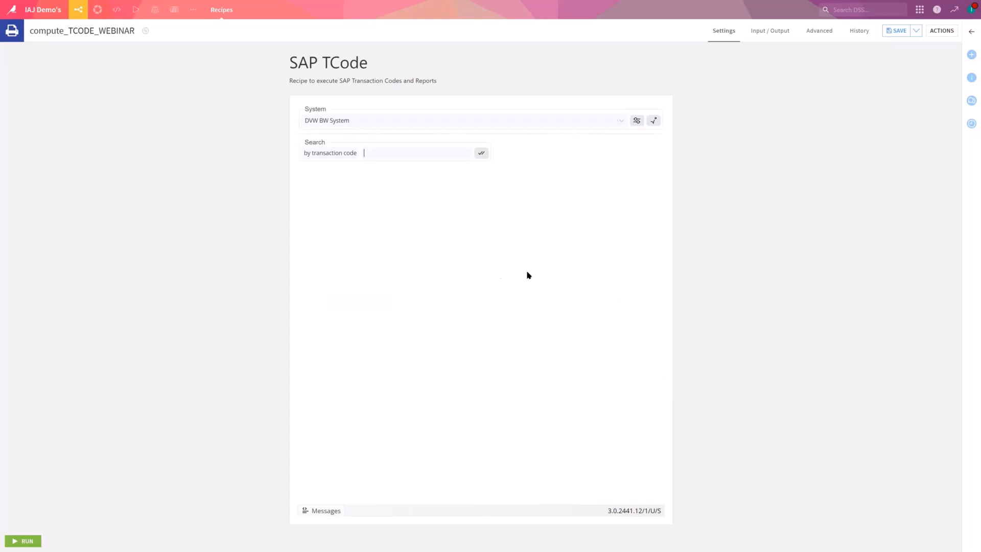
- Set the recipe's SAP system to SAP ECC EHP8 IDES
left_click(376, 122)
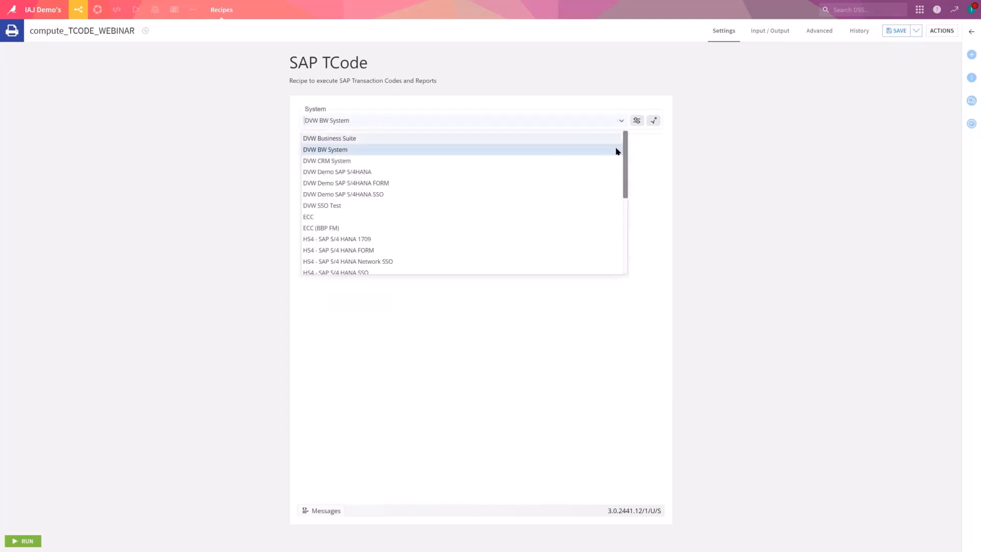
scroll(625, 223, "down", 2)
left_click_drag(625, 223, 582, 247)
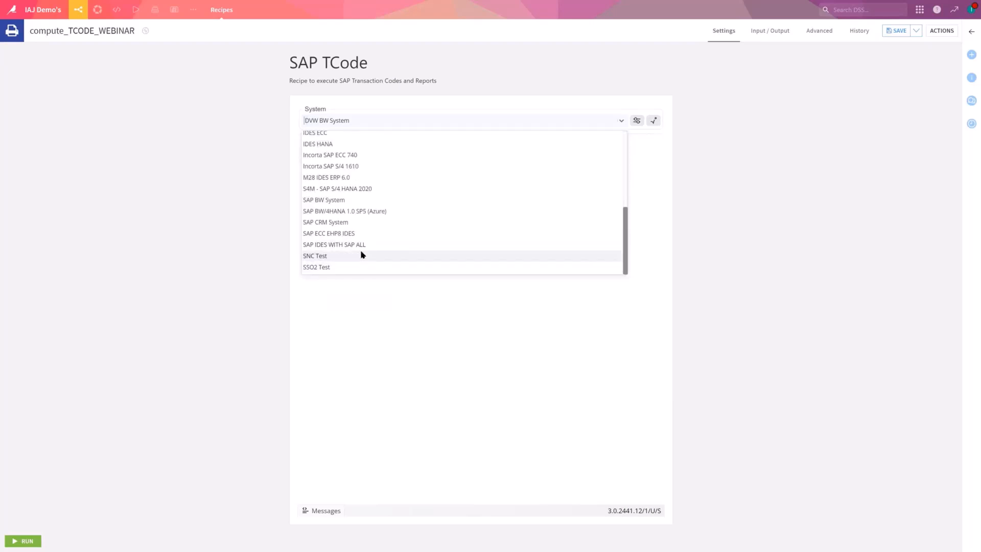
left_click(346, 236)
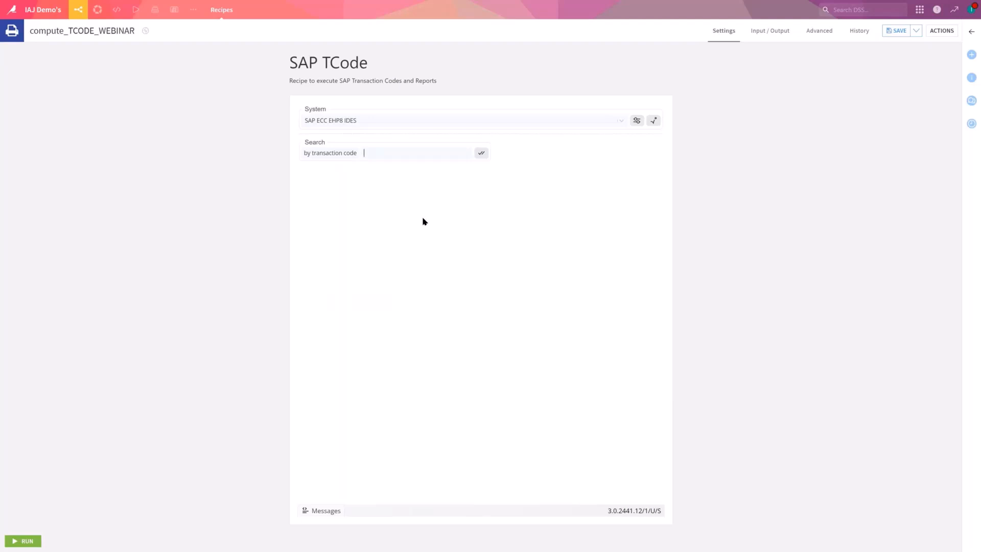
- Load the report for transaction code FBL3N and look through its visible filter variables
type("FBL3N")
left_click(480, 155)
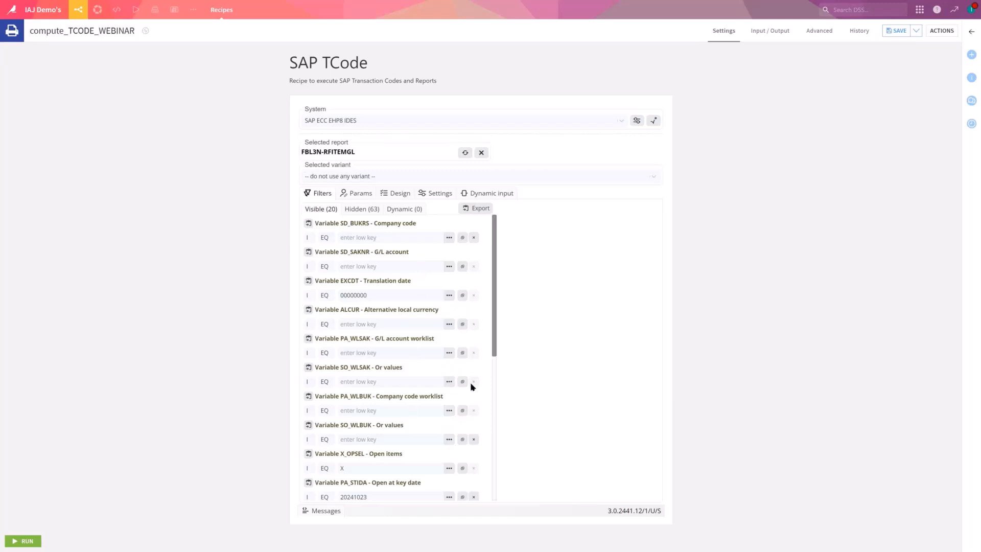
left_click(494, 442)
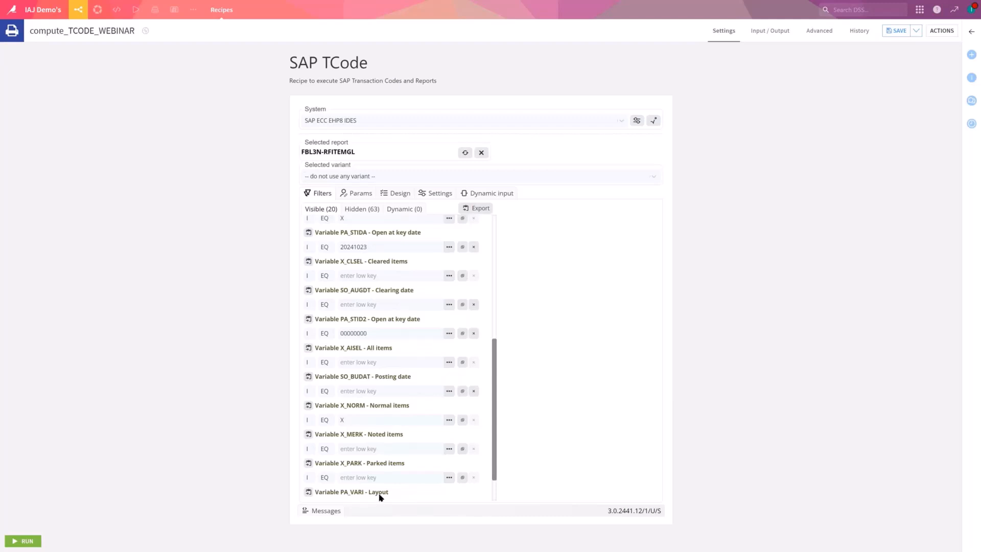
left_click(494, 239)
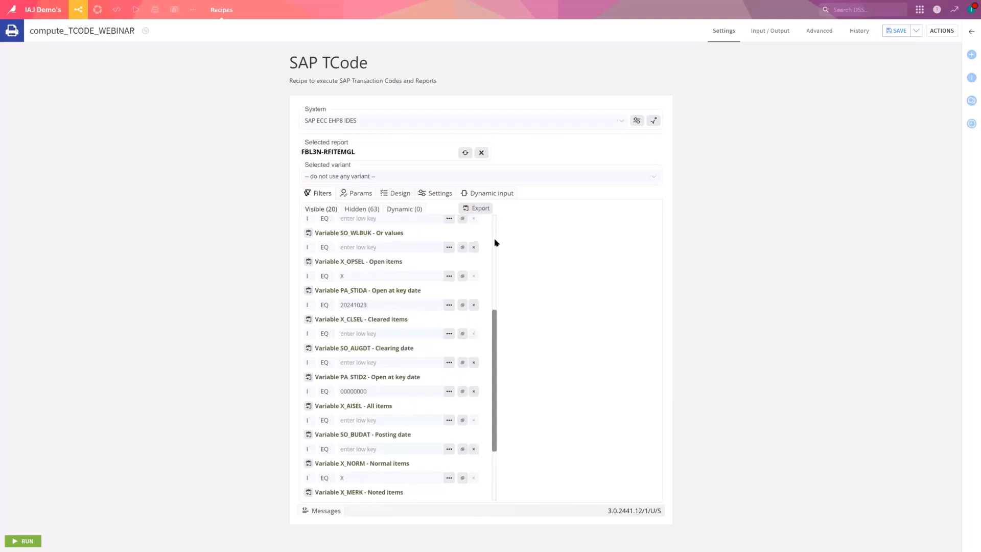
left_click(389, 237)
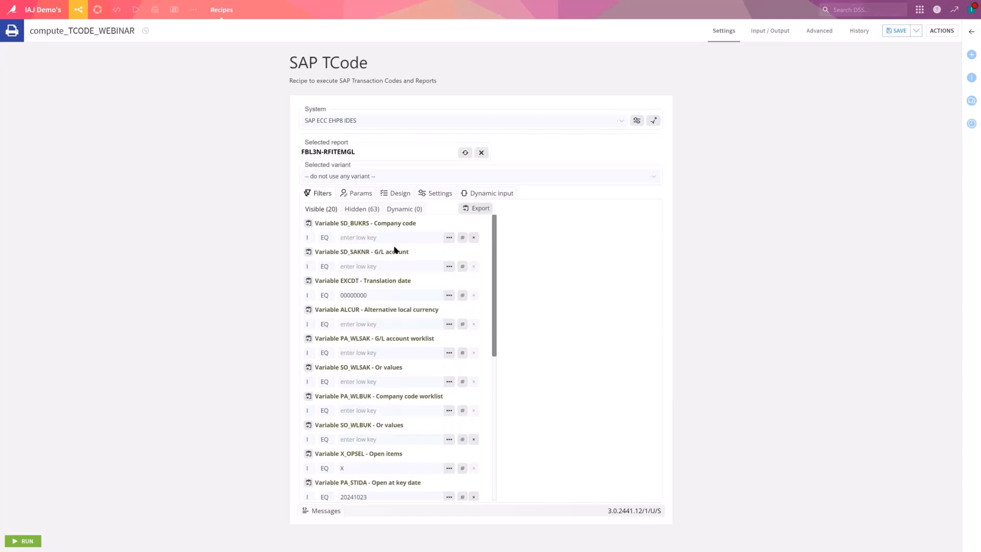
- Choose the variant "ACSGLRANGE: ACS Test - Range of GL Account" and import its values into the report filters
left_click(418, 180)
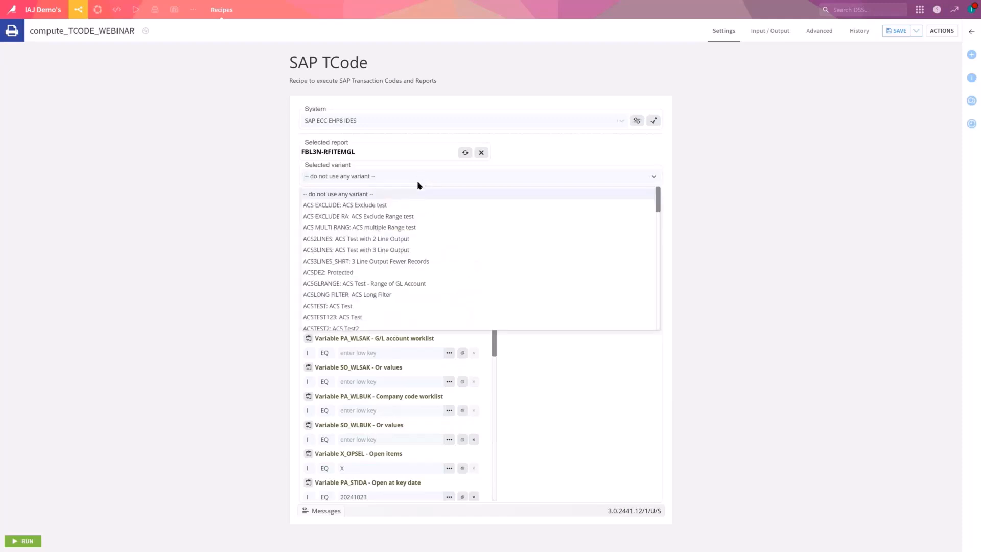
left_click(395, 285)
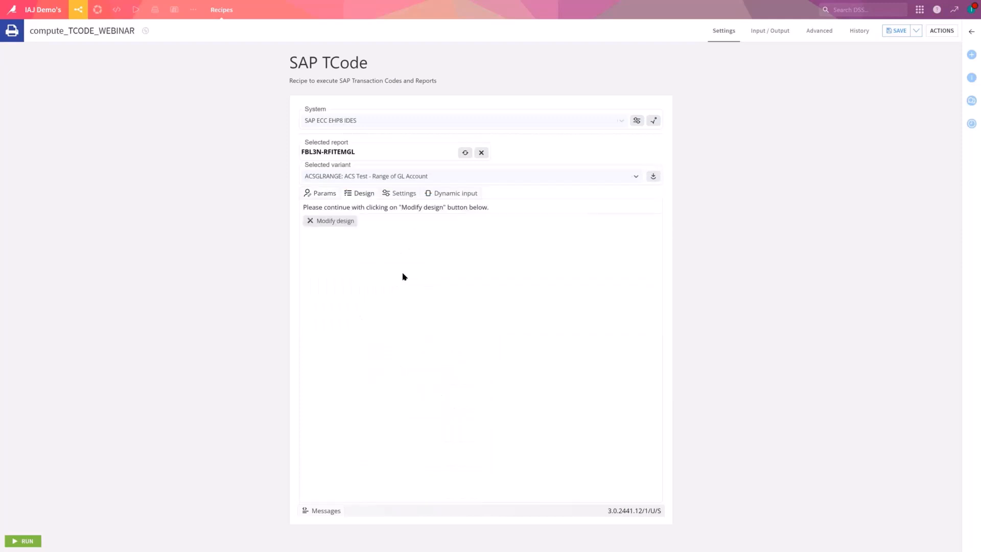
left_click(331, 193)
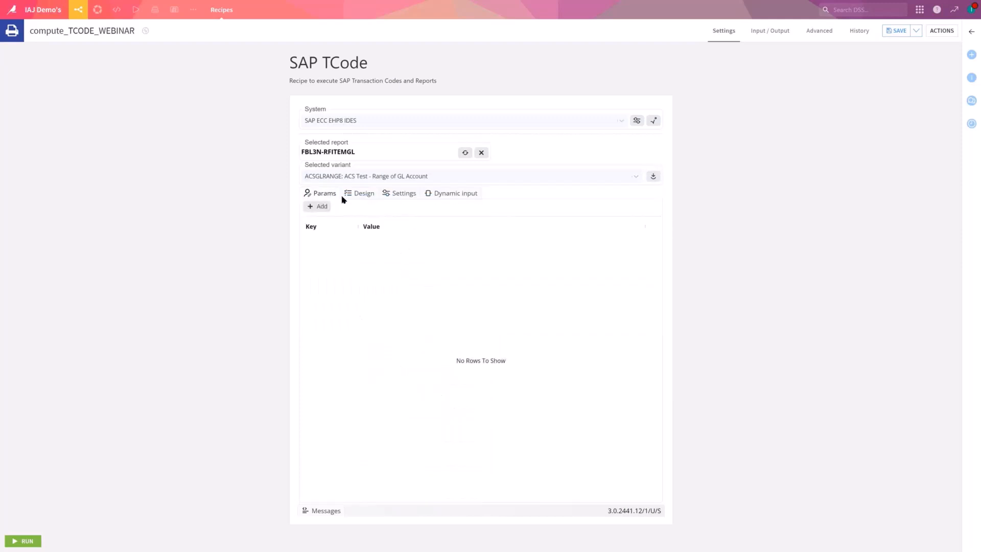
left_click(653, 177)
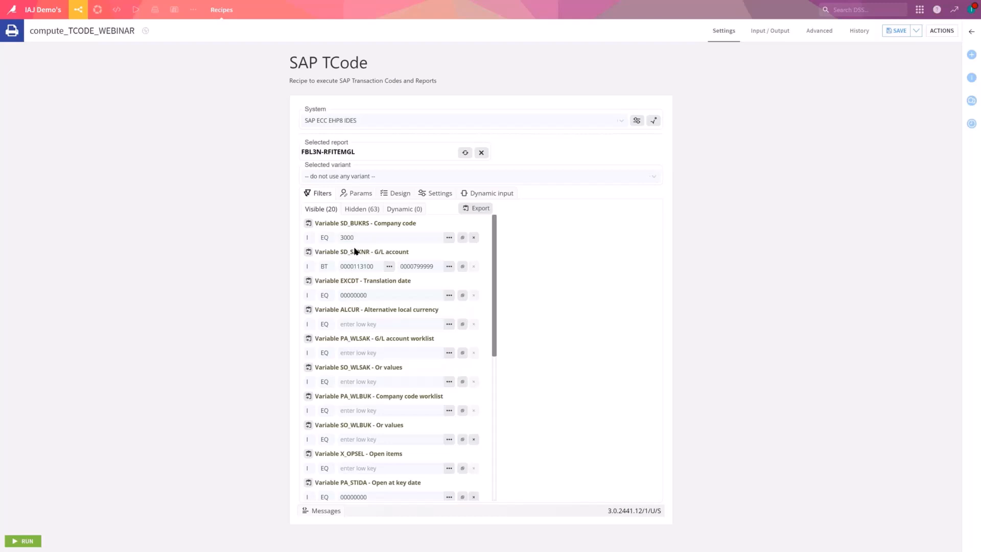
- Open the report designer and load the report layout in foreground mode with 300 preview rows
left_click(394, 193)
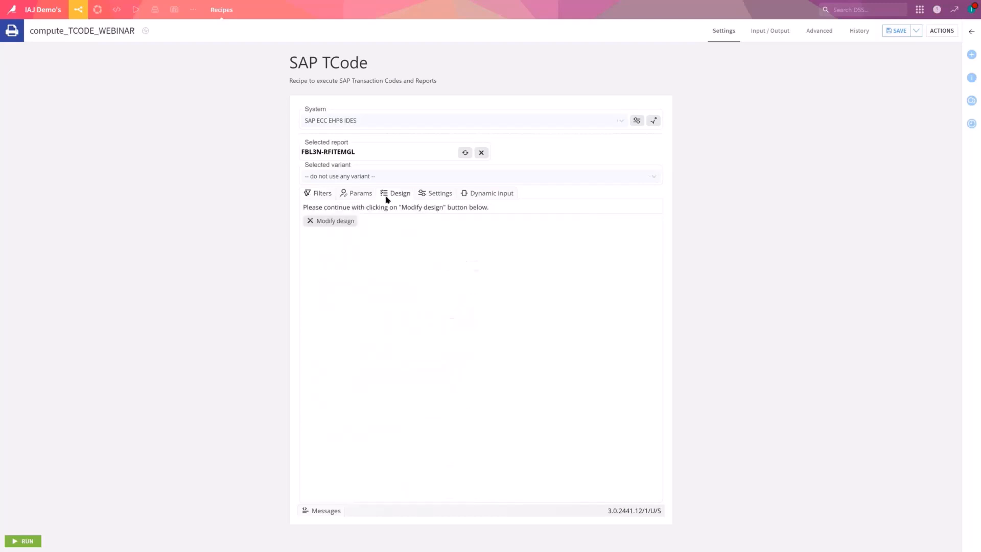
left_click(333, 222)
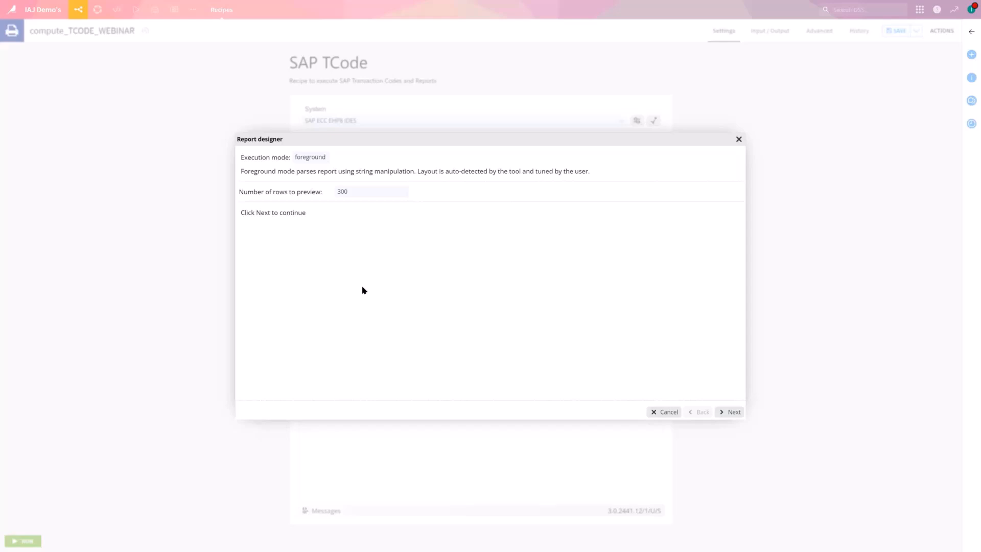
left_click(729, 413)
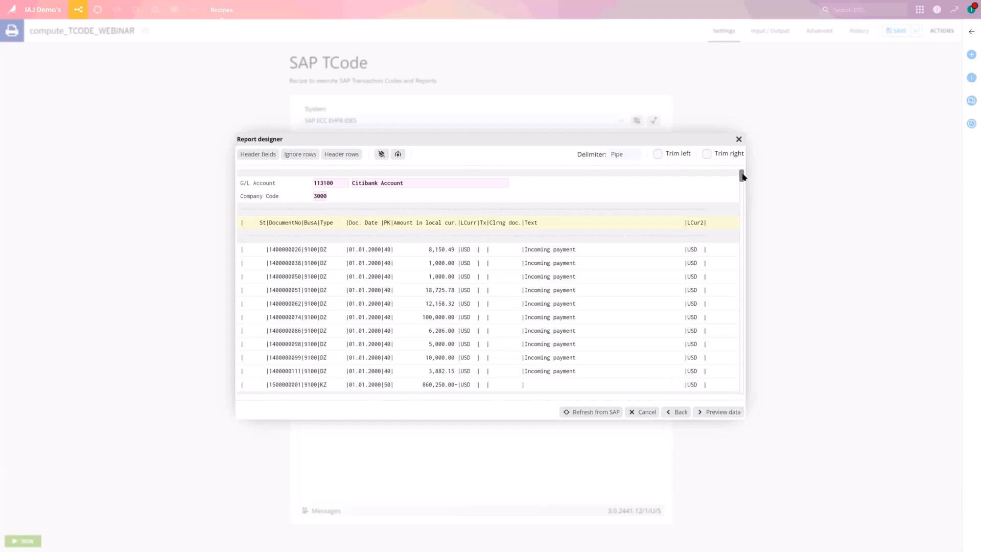
- Review the detected report layout and remove the account description header field beside the G/L account number
left_click_drag(742, 176, 734, 188)
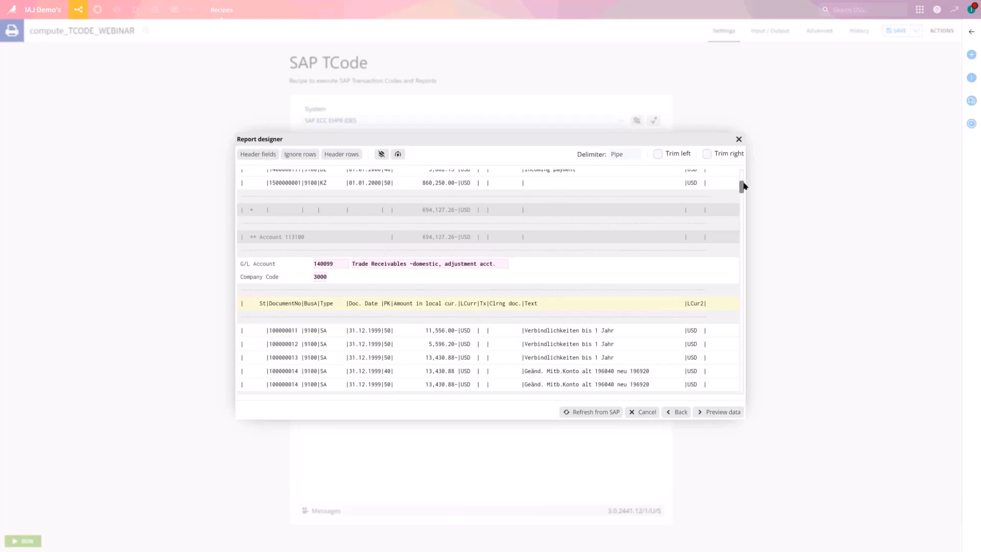
mouse_move(743, 185)
left_mouse_down()
mouse_move(743, 201)
mouse_move(741, 172)
left_mouse_up()
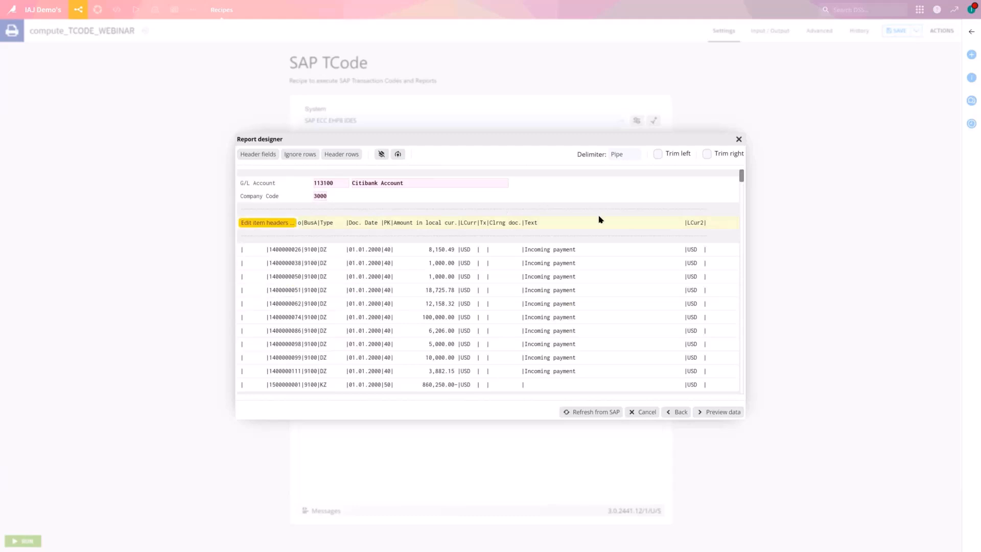
mouse_move(740, 175)
left_mouse_down()
mouse_move(744, 206)
mouse_move(742, 173)
mouse_move(742, 184)
left_mouse_up()
scroll(528, 260, "down", 1)
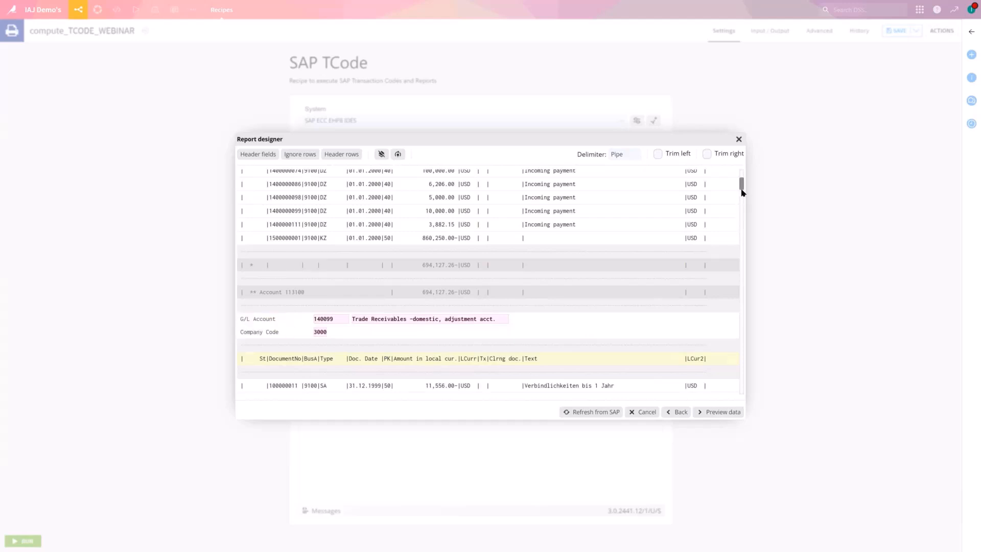
left_click_drag(742, 190, 742, 179)
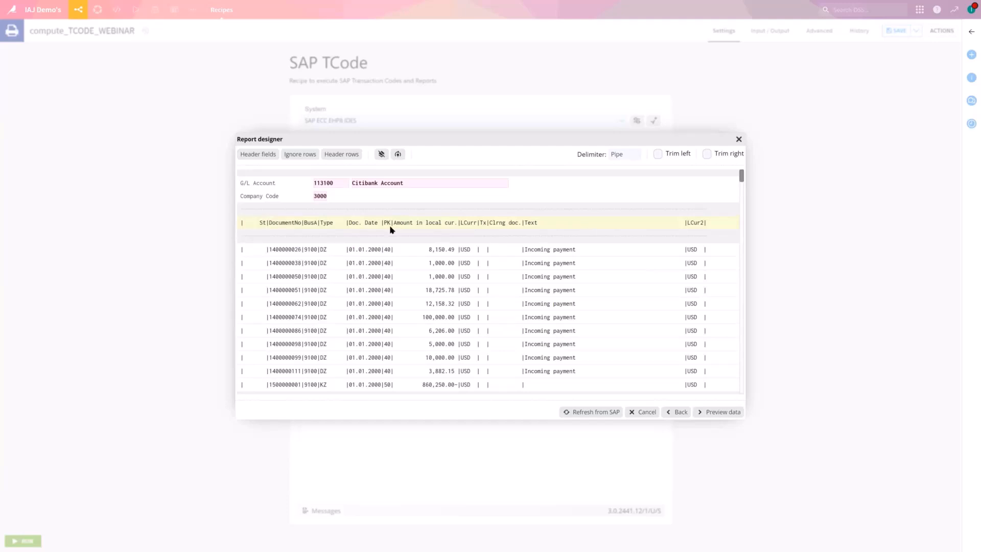
mouse_move(328, 202)
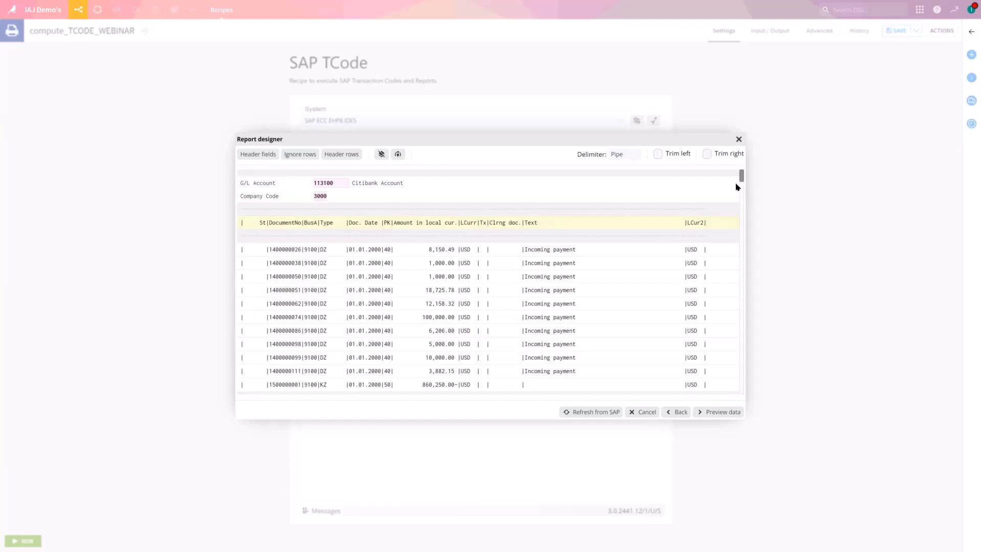
- Check the remaining header fields and ignored rows, preview the parsed data, and confirm the report design
scroll(741, 176, "down", 2)
mouse_move(742, 185)
left_mouse_down()
mouse_move(741, 228)
mouse_move(741, 198)
left_mouse_up()
mouse_move(578, 247)
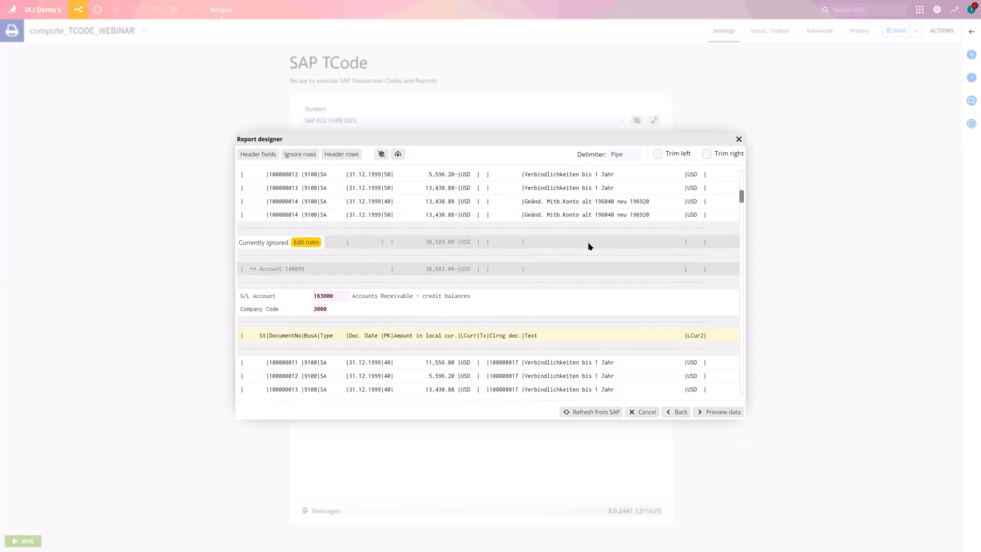
mouse_move(603, 380)
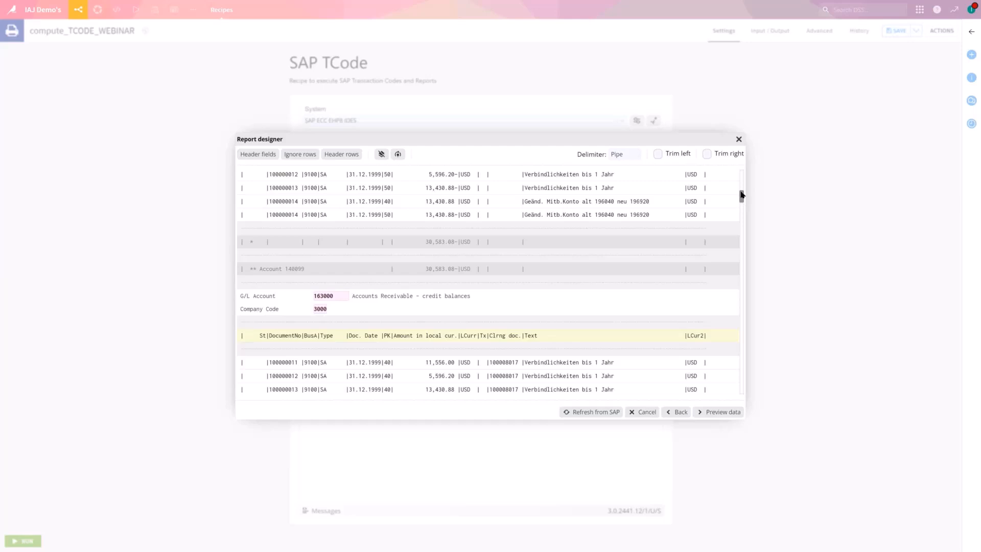
left_click_drag(742, 197, 737, 169)
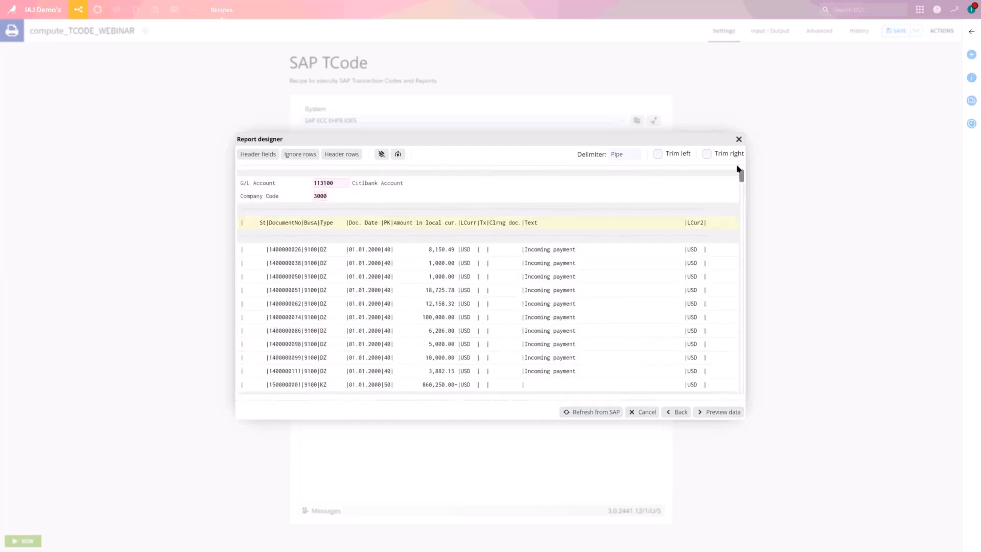
left_click(713, 411)
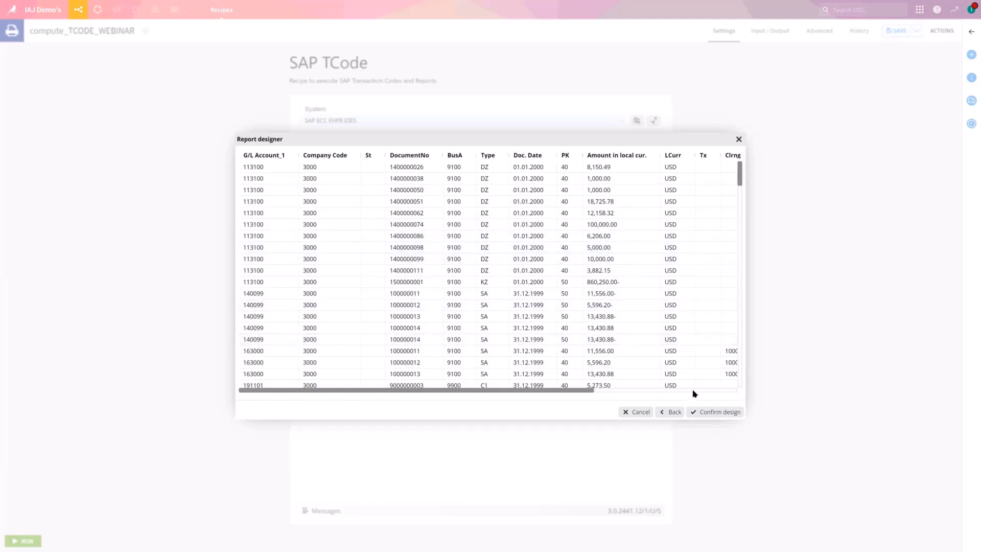
left_click(725, 413)
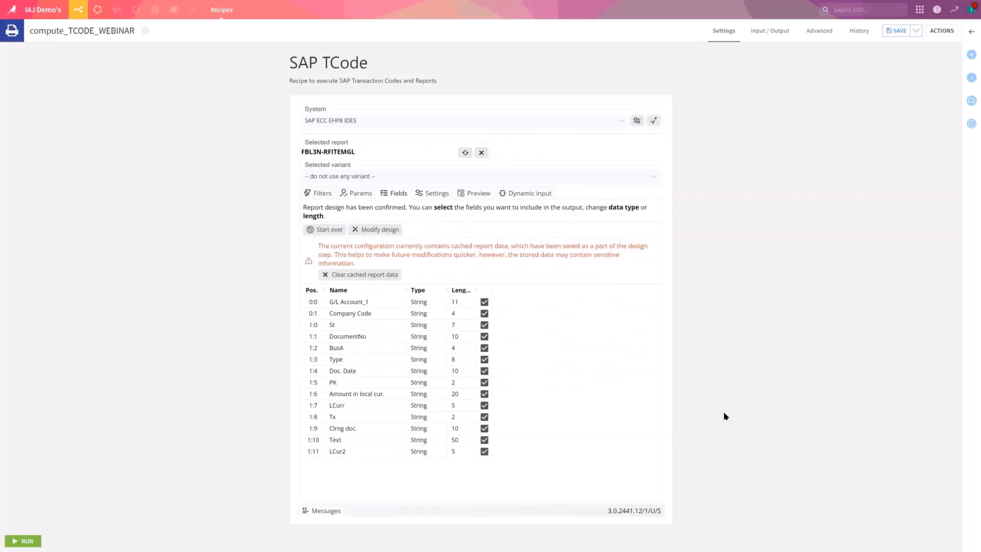
- Clear the cached report data and exclude the St field from the output fields
left_click(388, 277)
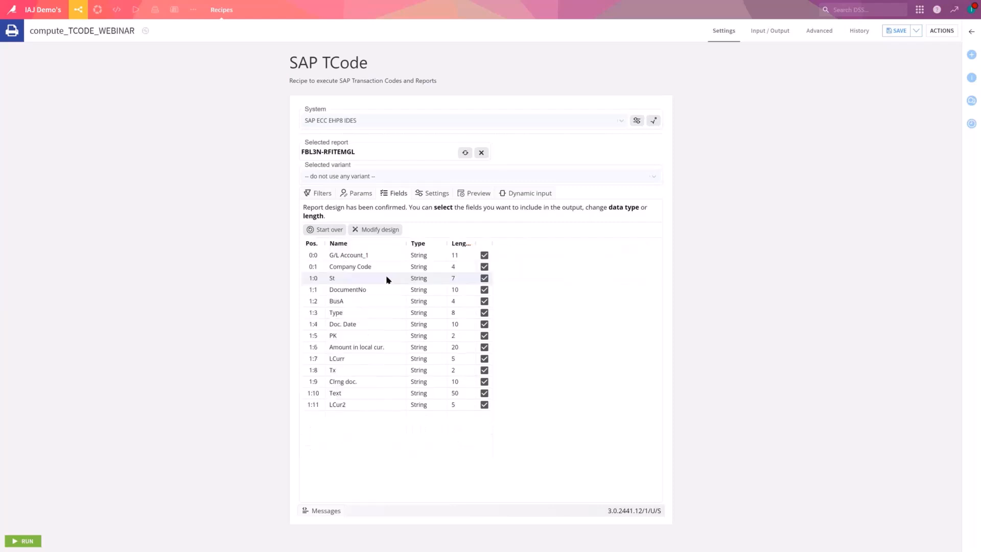
left_click(484, 278)
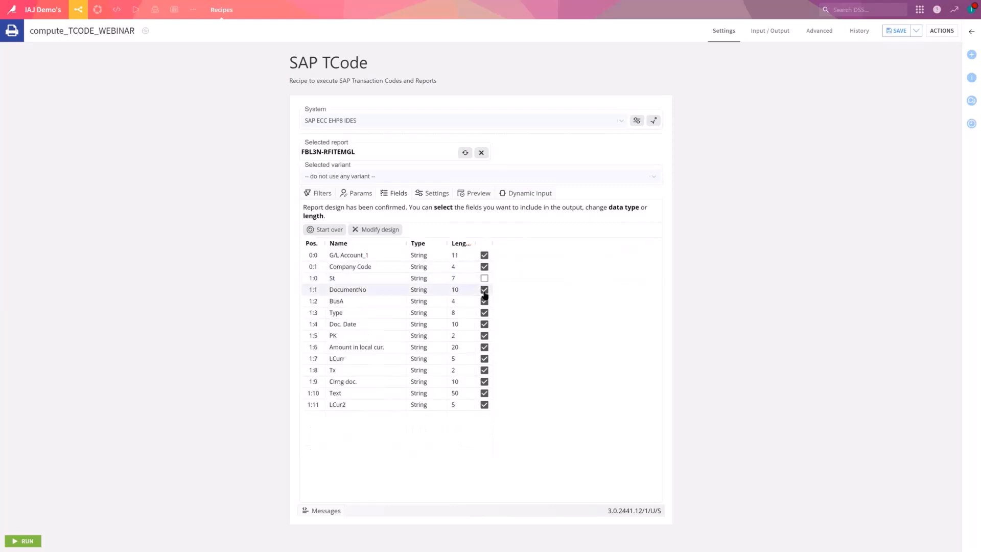
- Exclude the PK field from the output fields and refresh the report data preview
left_click(483, 336)
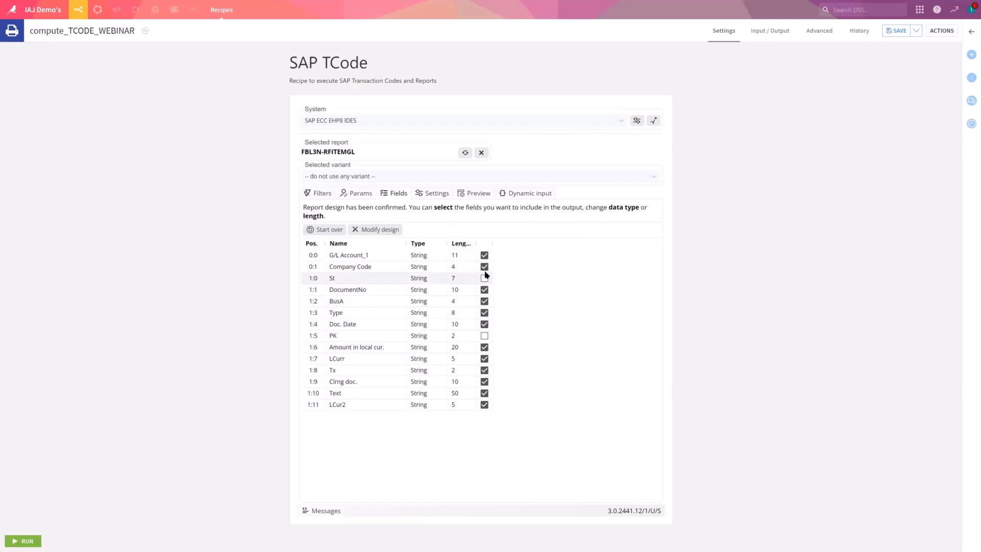
left_click(478, 194)
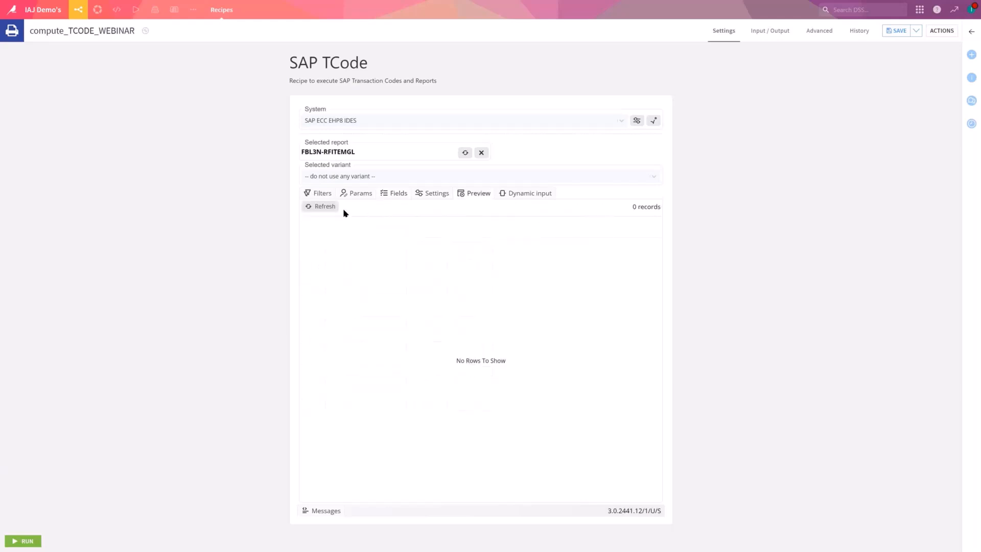
left_click(326, 207)
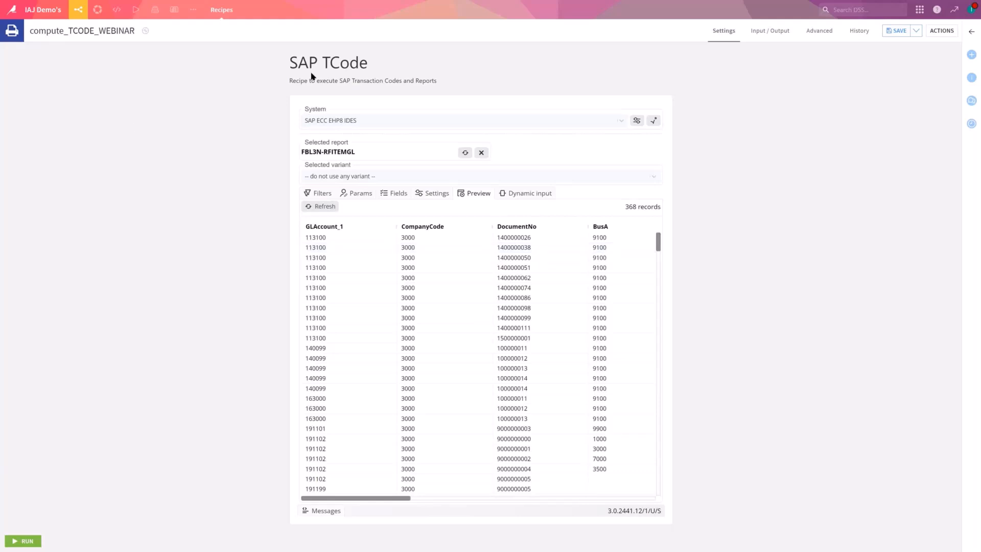
- Save the TCode recipe and build the TCODE_WEBINAR dataset from the flow
left_click(896, 31)
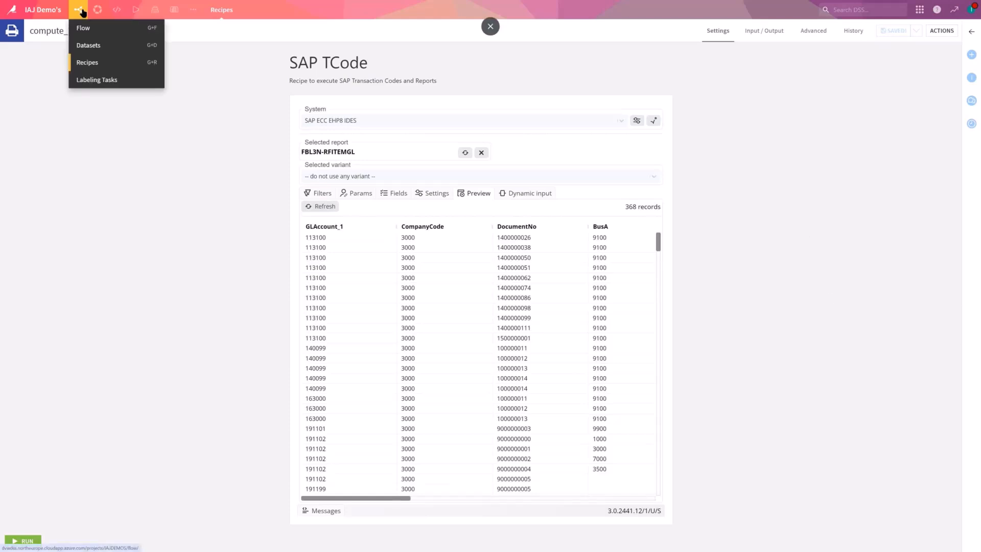
left_click(84, 28)
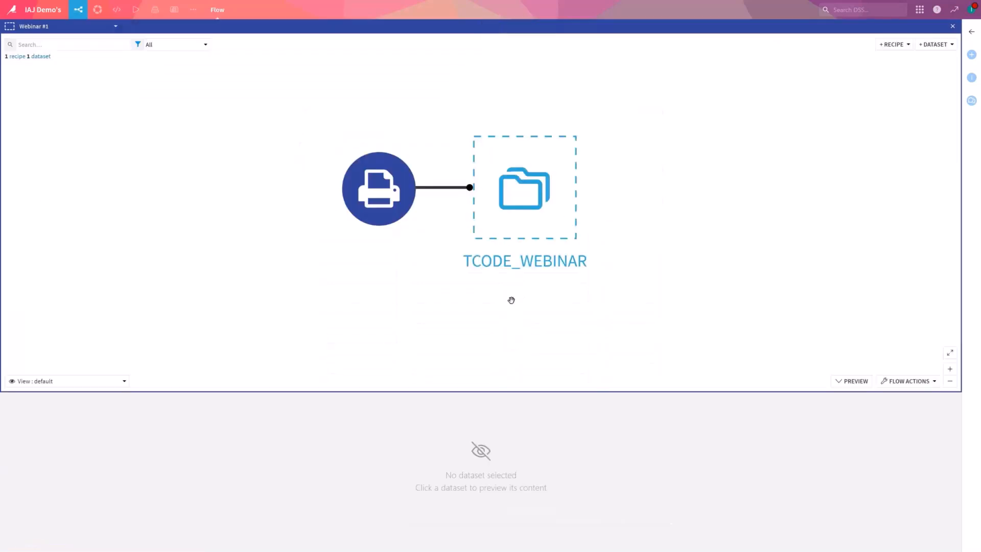
right_click(520, 204)
left_click(442, 240)
left_click(611, 395)
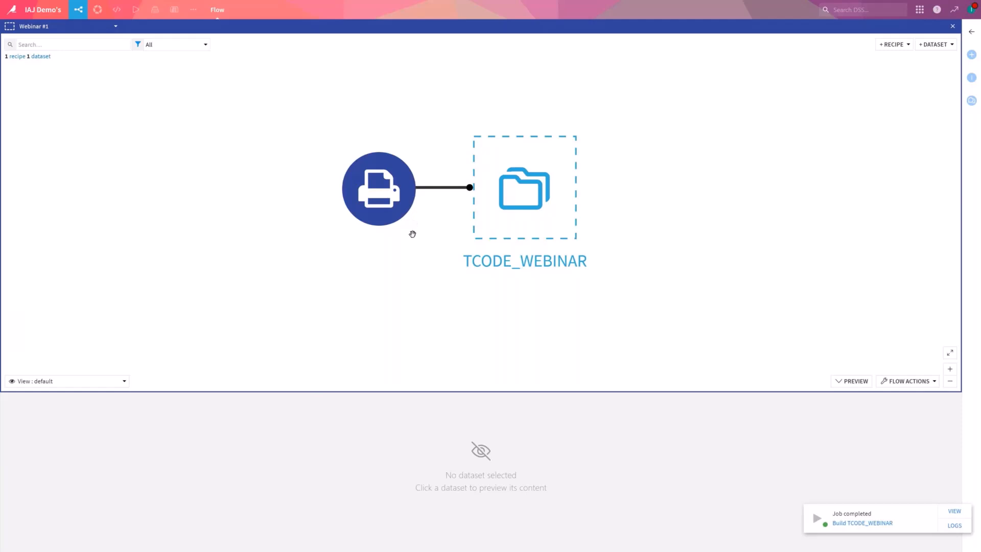
- Explore the built TCODE_WEBINAR dataset and review its extracted rows and columns
right_click(515, 200)
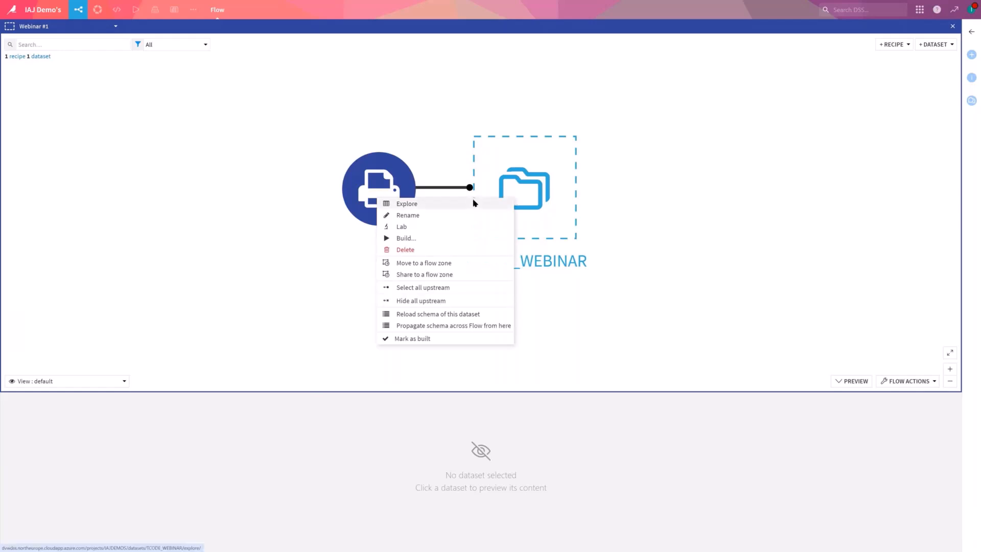
left_click(473, 203)
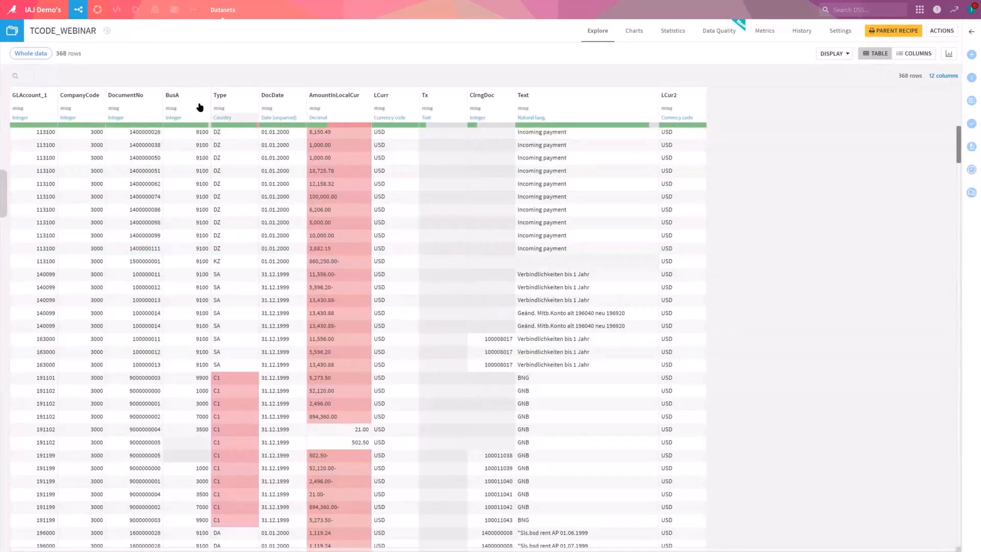
mouse_move(80, 13)
- Switch to the slide presentation and advance to the next slide
mouse_move(516, 550)
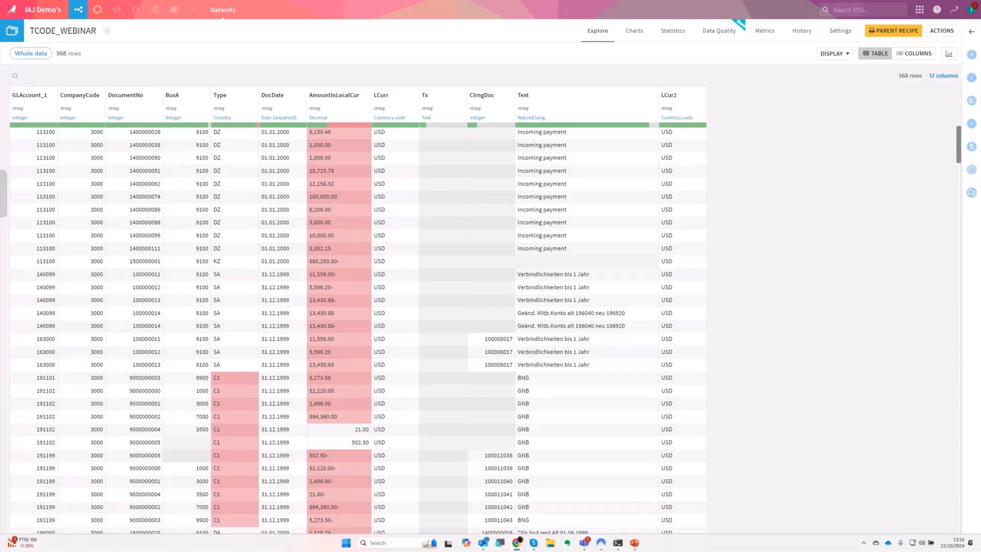
key("alt+Tab")
key("Right")
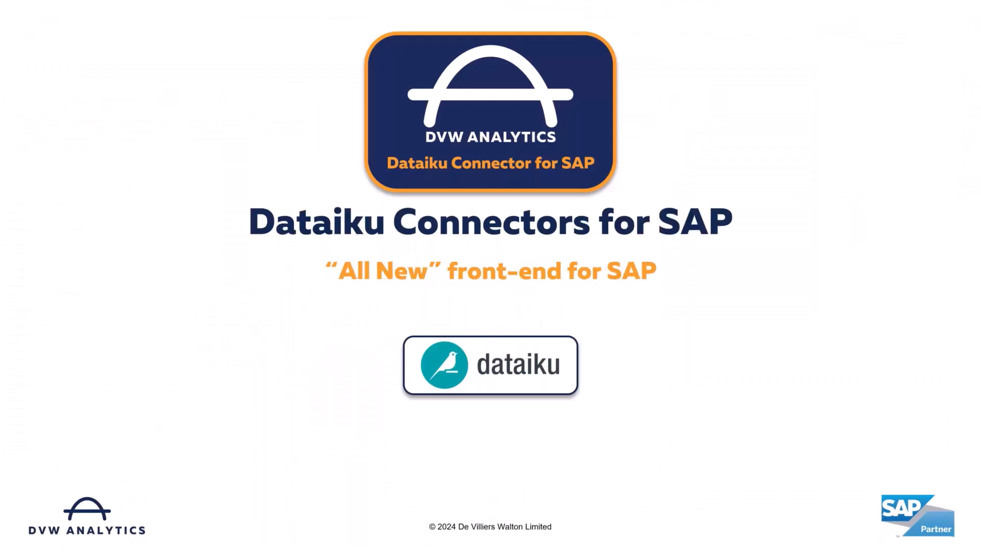
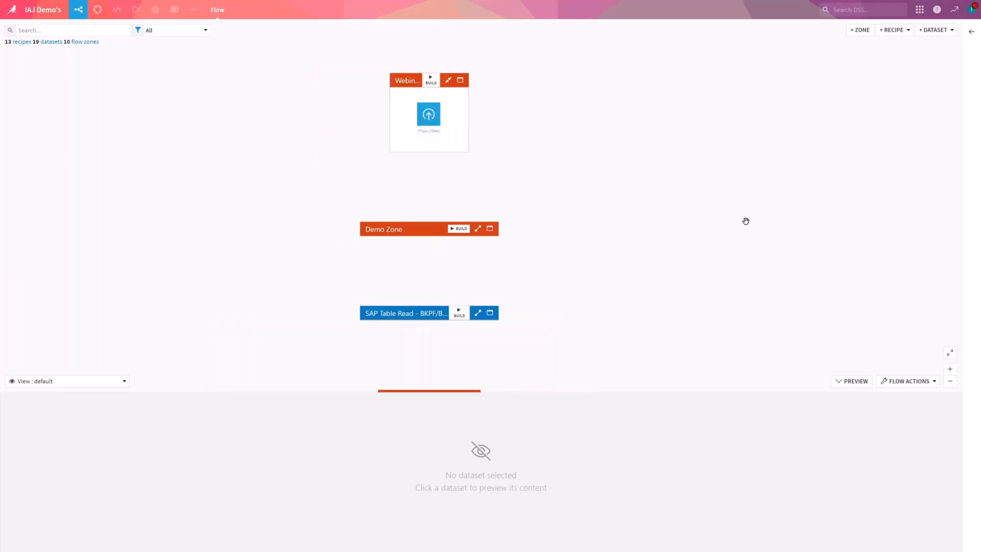
- Open the Webinar #2 flow zone and list the DVW SAP Integration plugin recipes for a new recipe
left_click(459, 80)
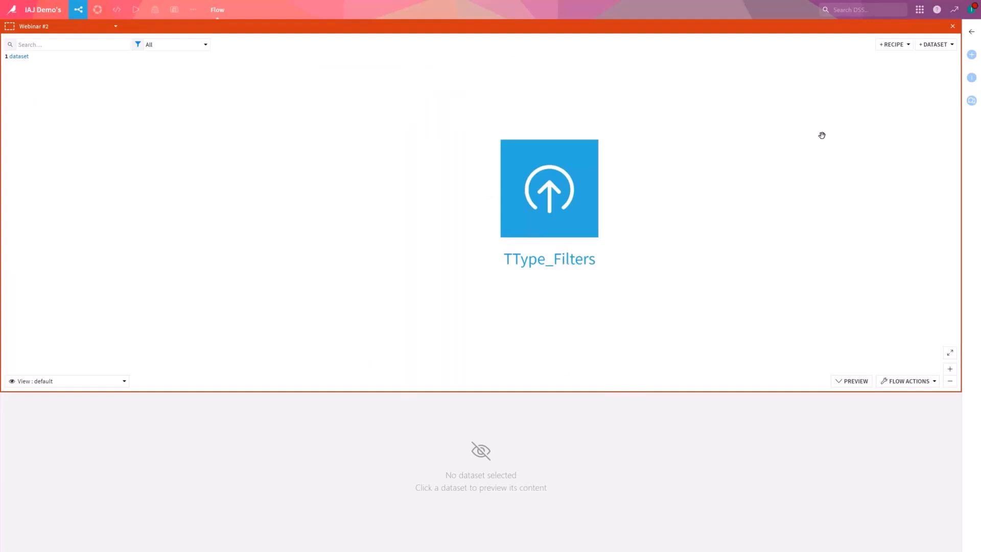
left_click(892, 47)
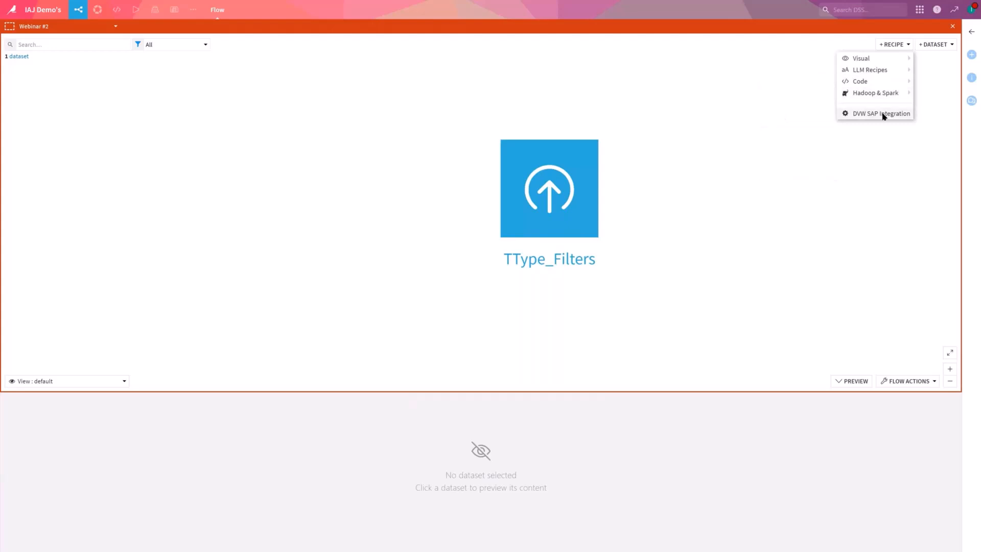
left_click(882, 113)
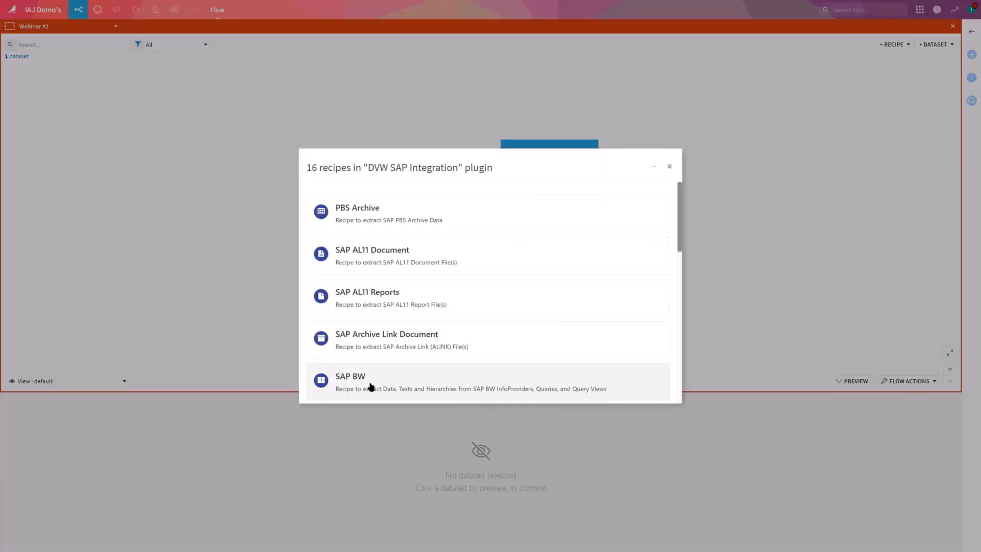
left_click(417, 388)
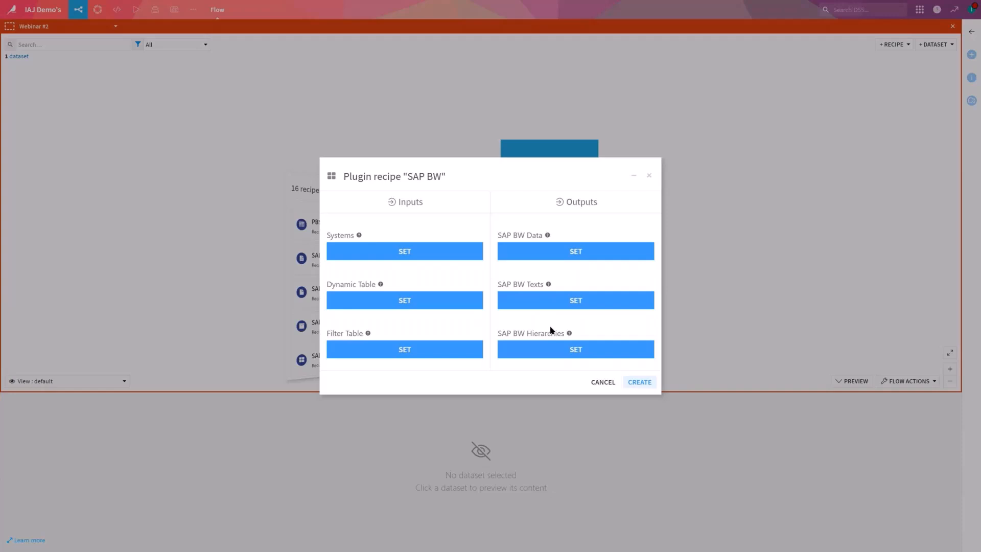
left_click(549, 356)
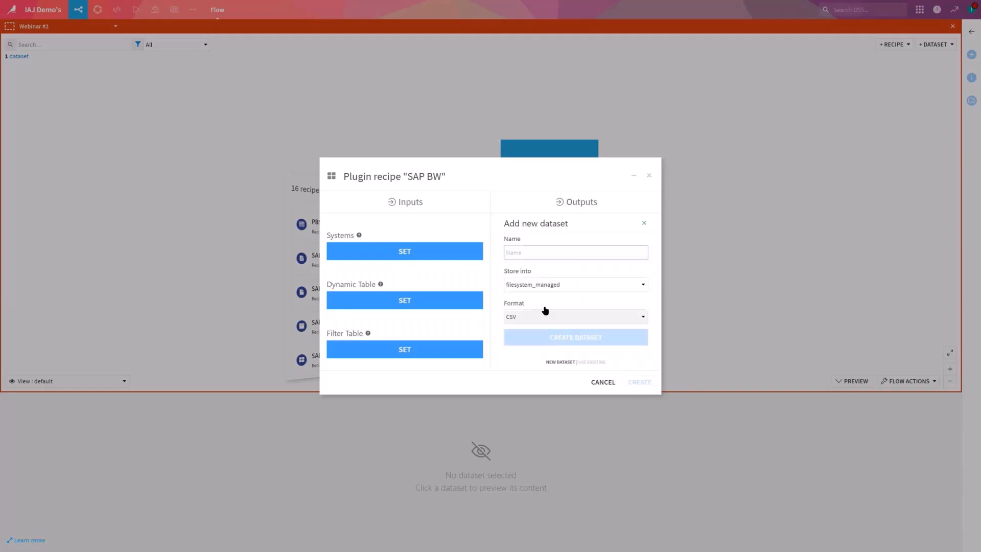
left_click(603, 382)
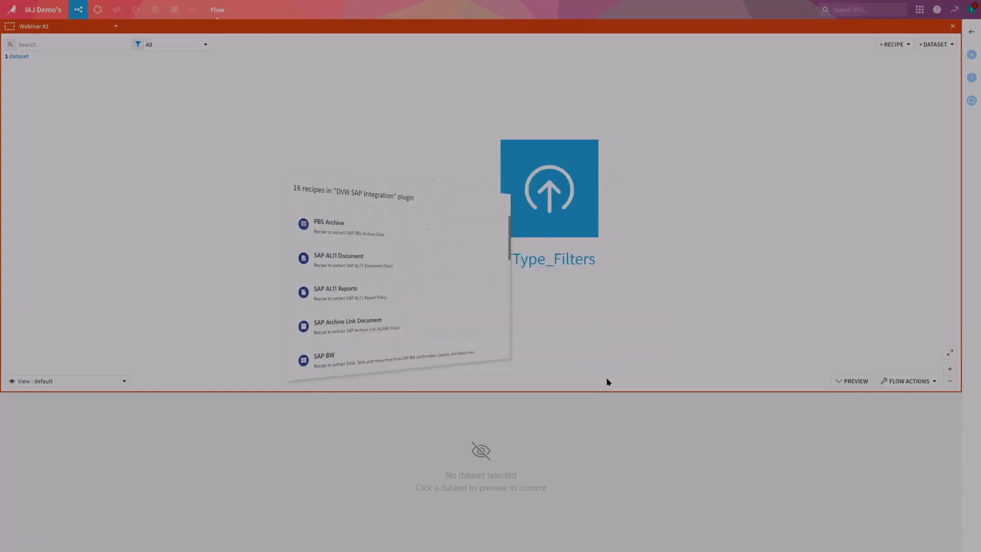
- Create an SAP BW recipe with a new managed dataset QUERY_WEB as its SAP BW Data output
left_click(441, 391)
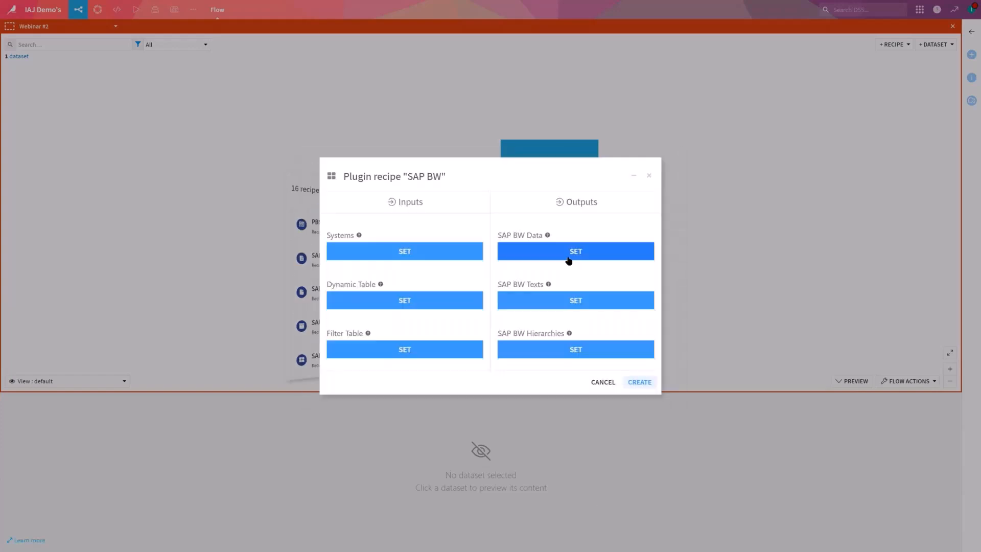
left_click(564, 258)
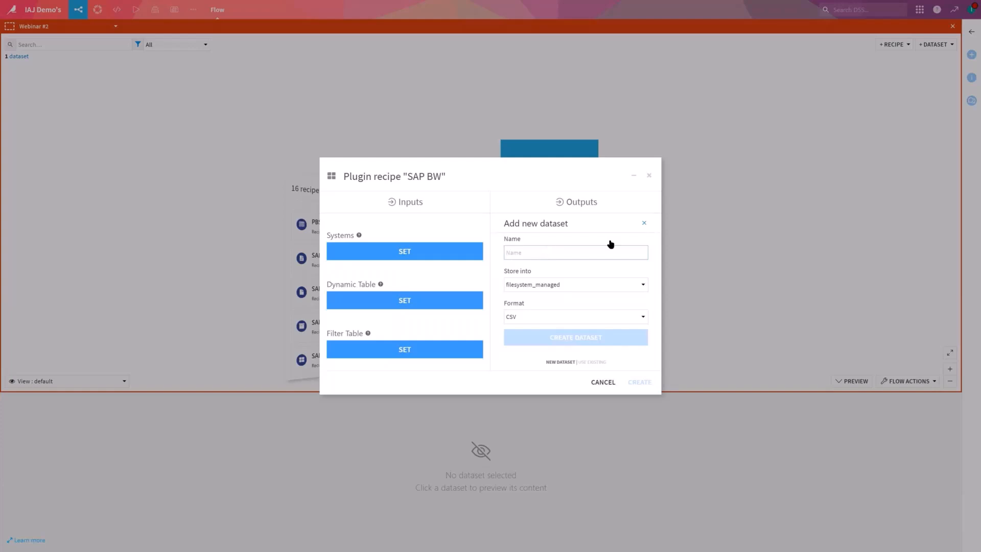
type("QUERY")
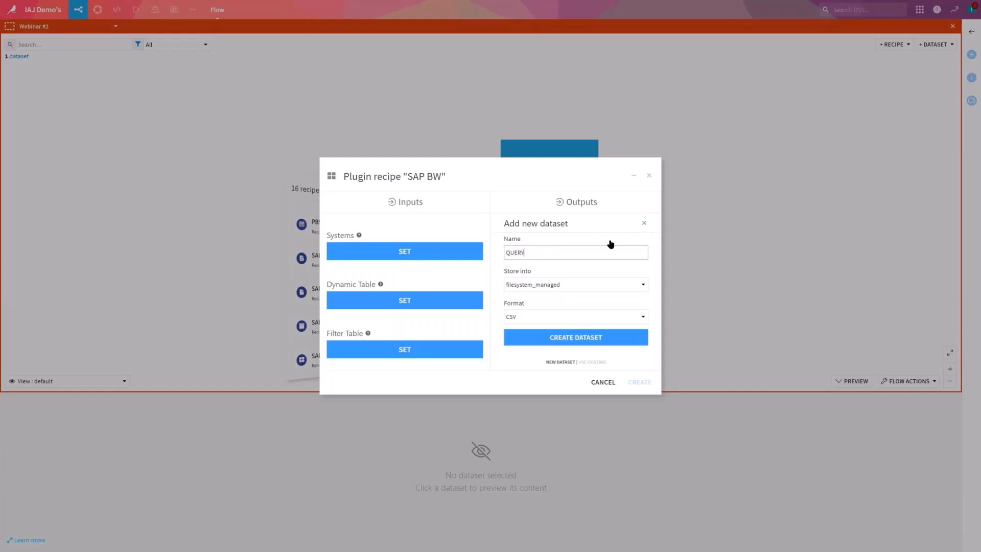
type("_WEB")
left_click(586, 335)
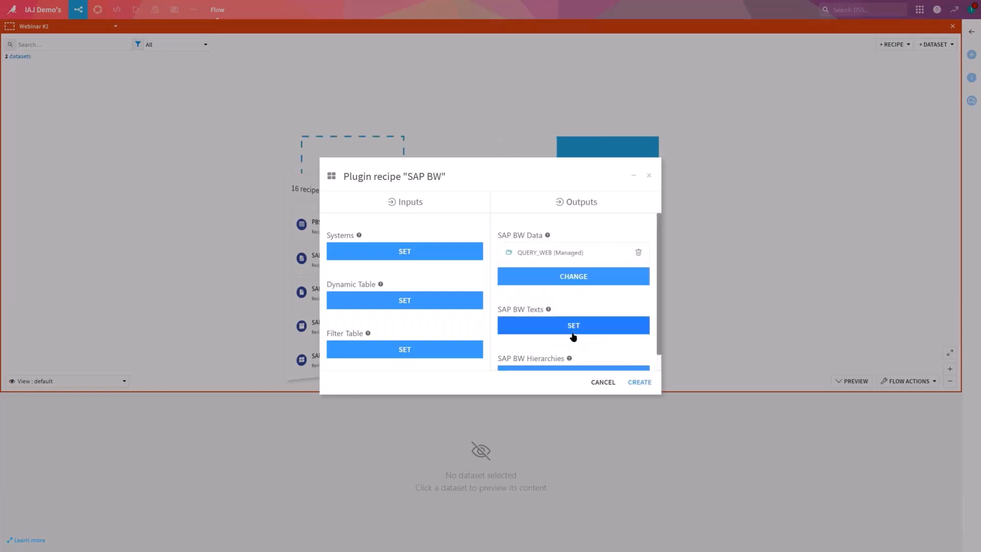
left_click(646, 384)
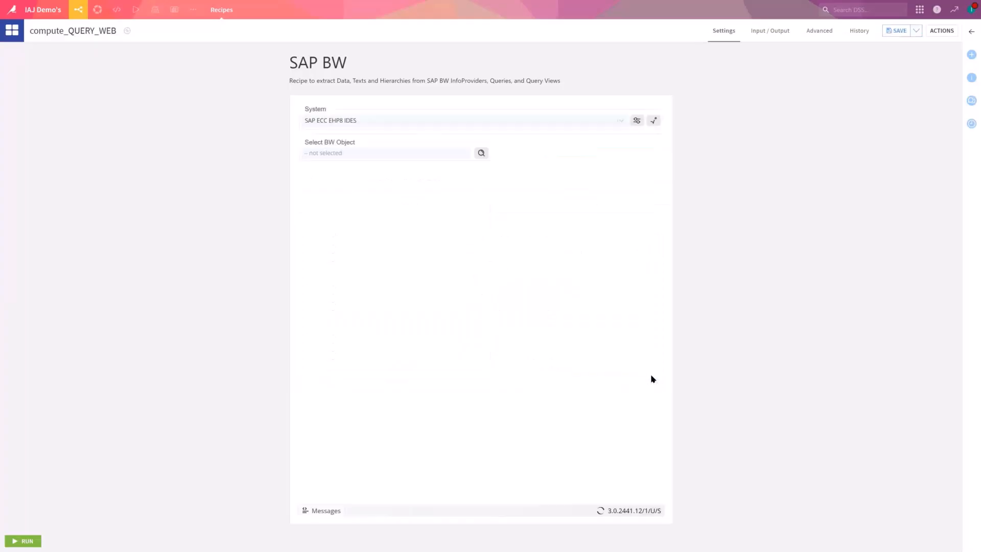
- Set the recipe's system to DVW BW System and open the BW object selection
left_click(485, 121)
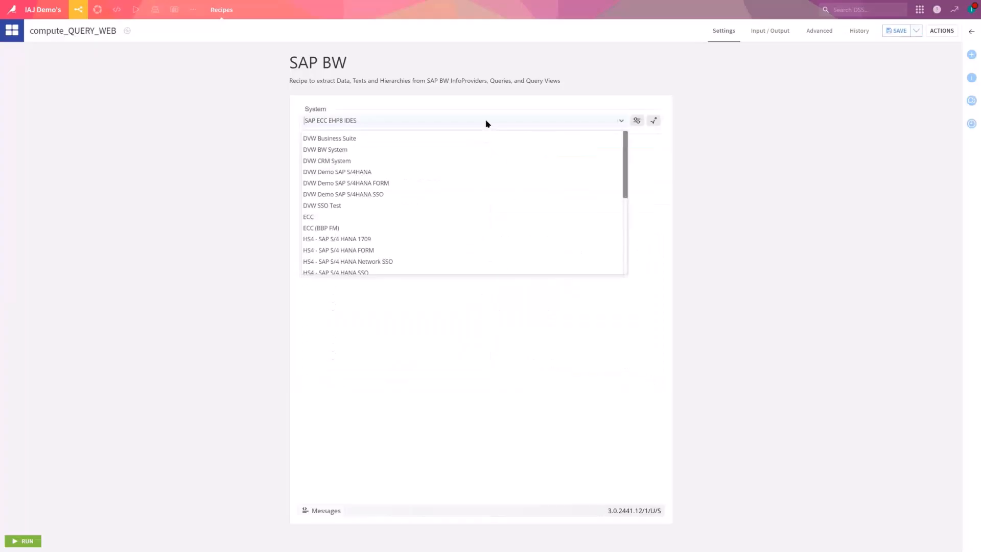
left_click(414, 154)
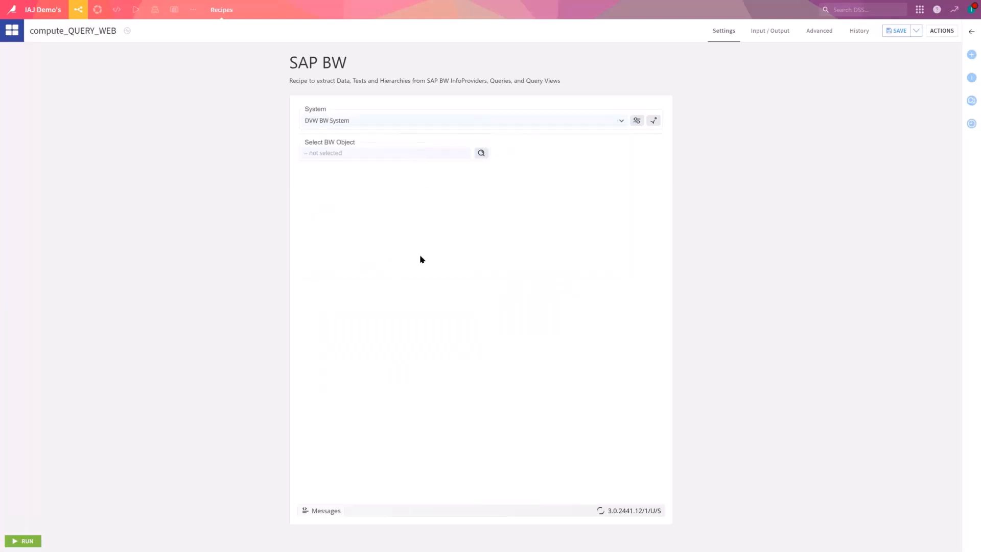
left_click(413, 155)
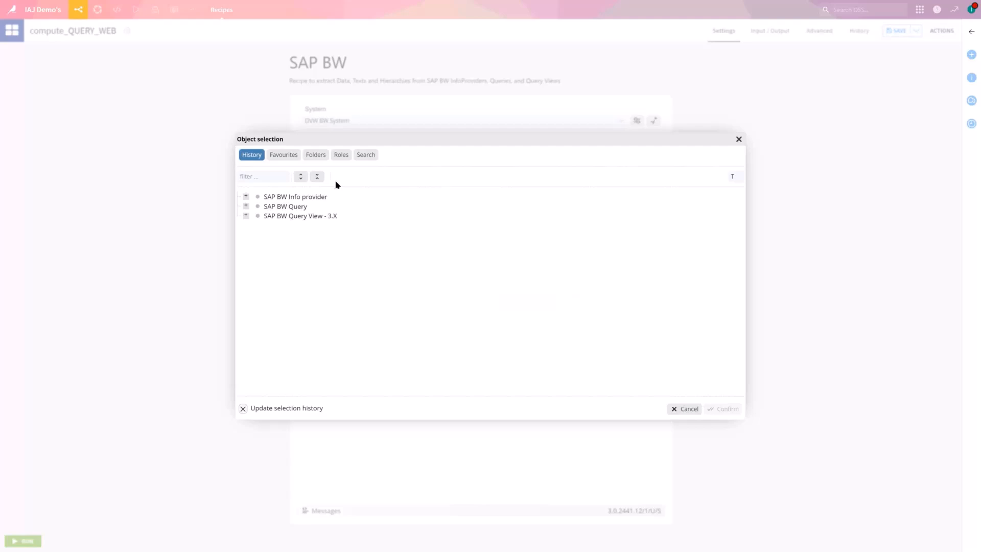
- Browse the selection history of SAP BW query views, queries and info providers
left_click(245, 216)
left_click(247, 206)
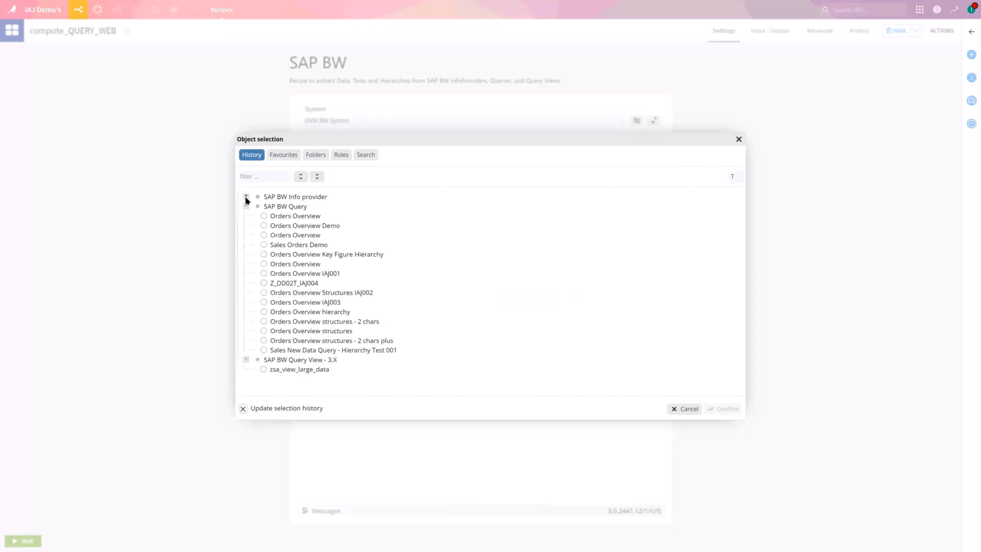
left_click(246, 198)
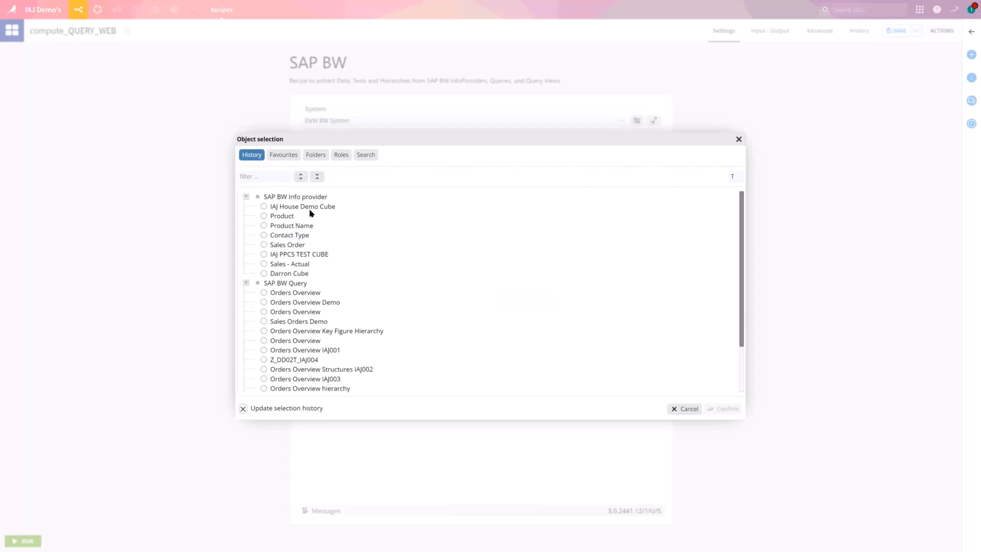
left_click(245, 197)
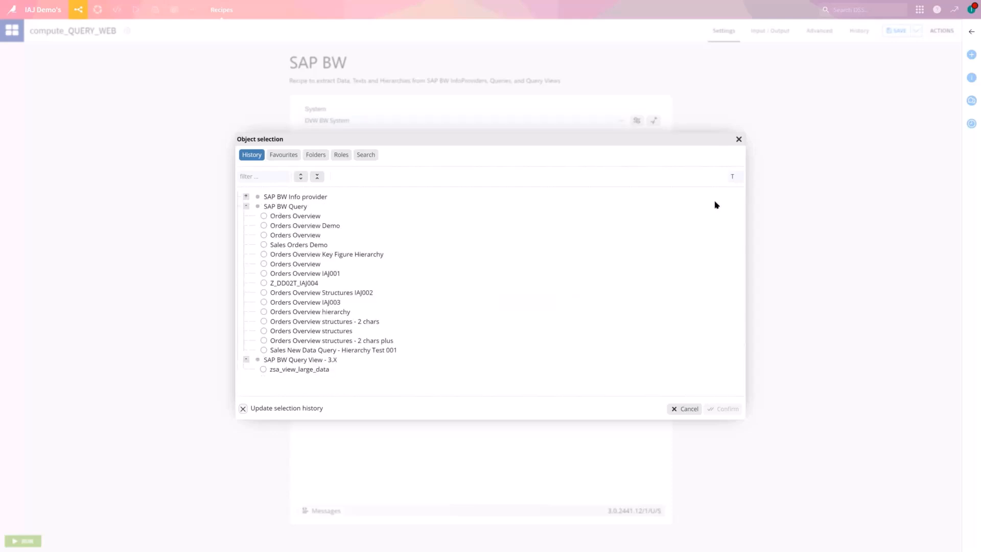
- Show the objects as text plus key (T+K) and confirm the Orders Overview query Z_ORDERS_OVERVIEW as the BW object
left_click(732, 176)
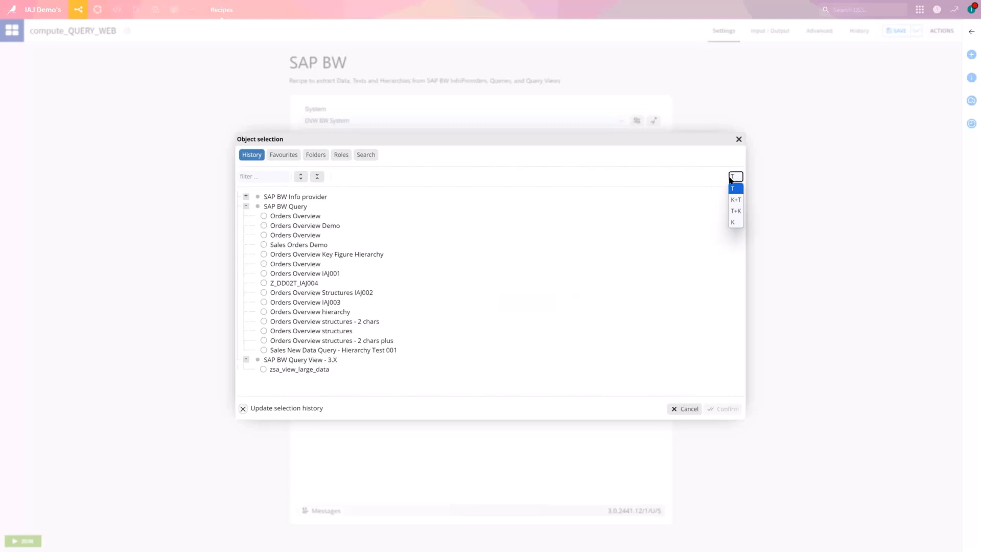
left_click(734, 211)
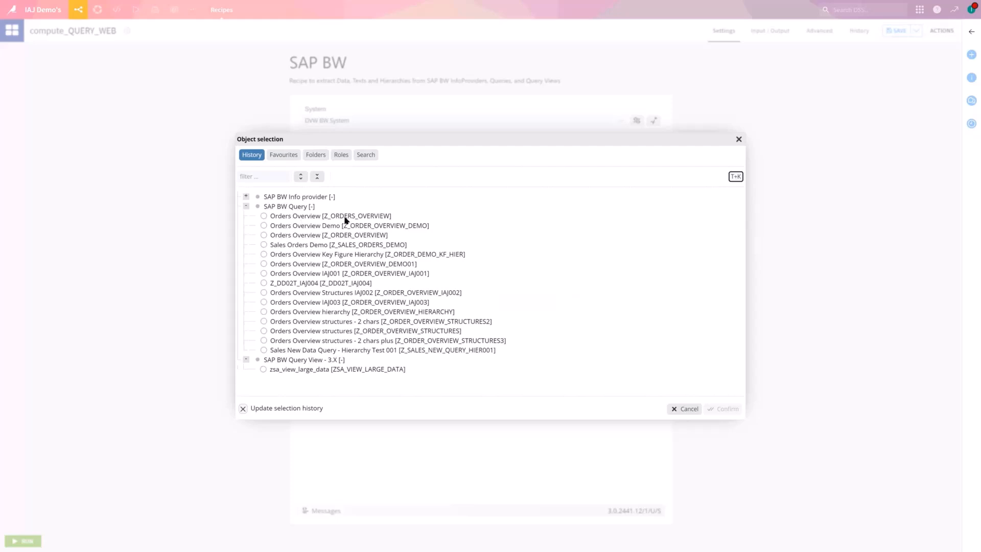
left_click(264, 216)
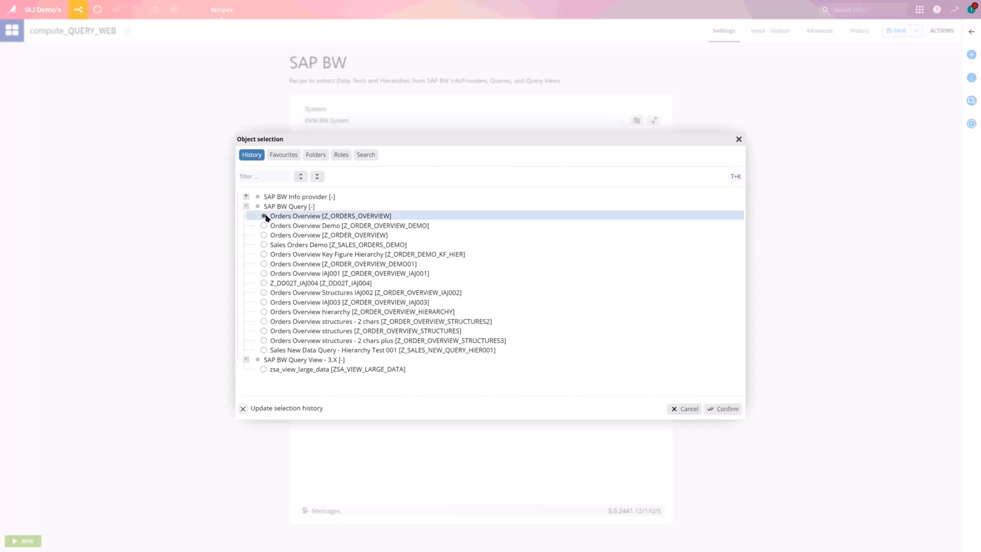
left_click(711, 409)
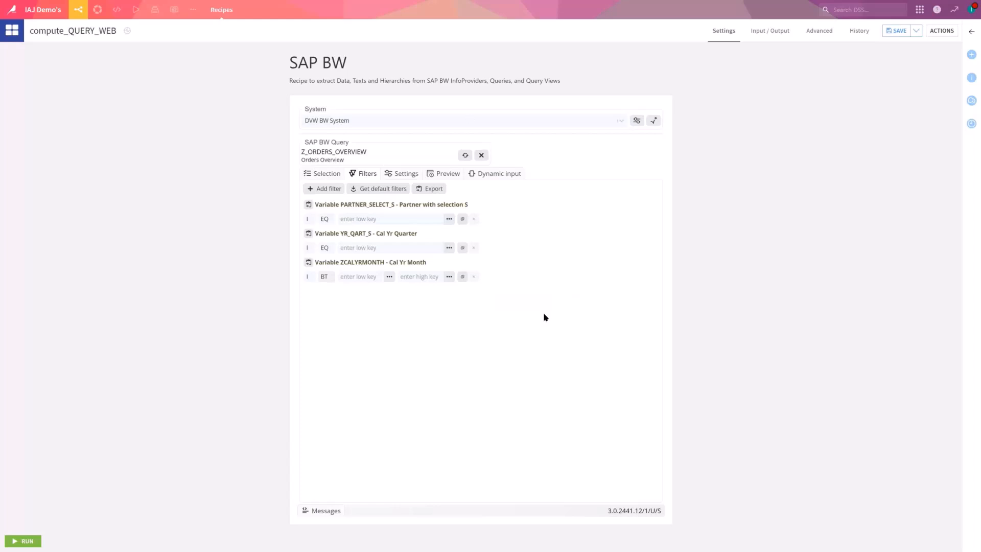
- Add the Calendar day, Calendar year and Object Type characteristics to the query's field selection
left_click(325, 176)
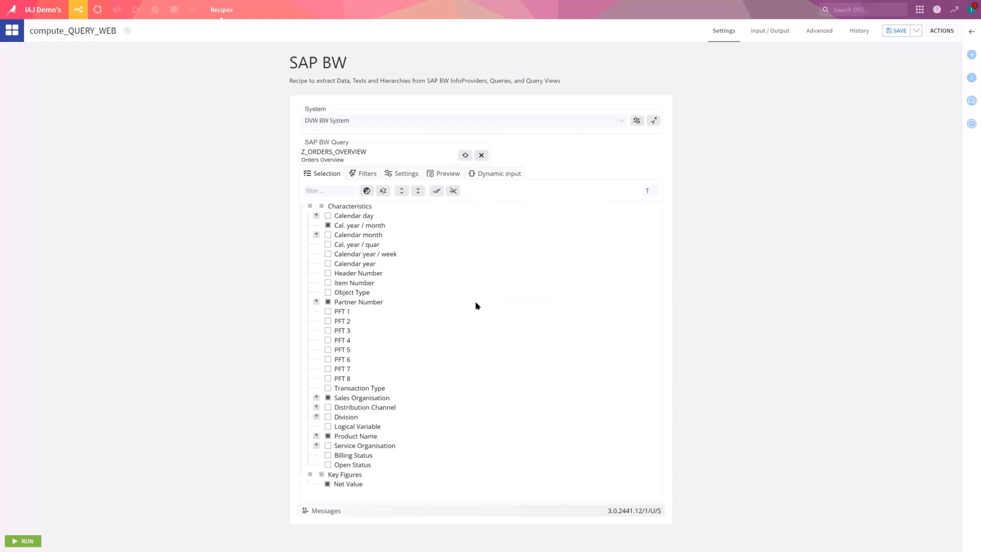
left_click(328, 216)
left_click(328, 264)
left_click(328, 292)
- Add the Partner Number attributes Country, Partner Type and Region, plus the Transaction Type characteristic, to the query's field selection
left_click(316, 302)
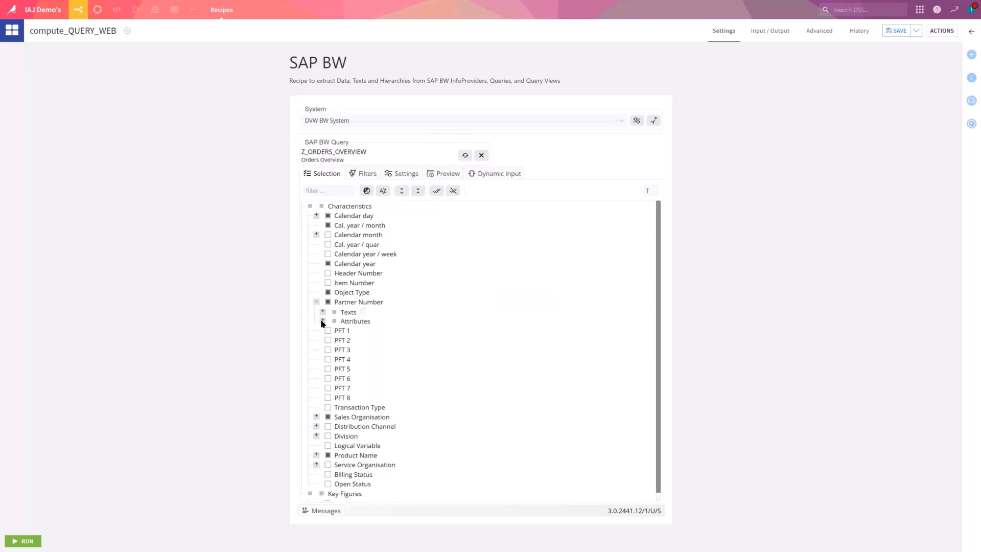
left_click(322, 321)
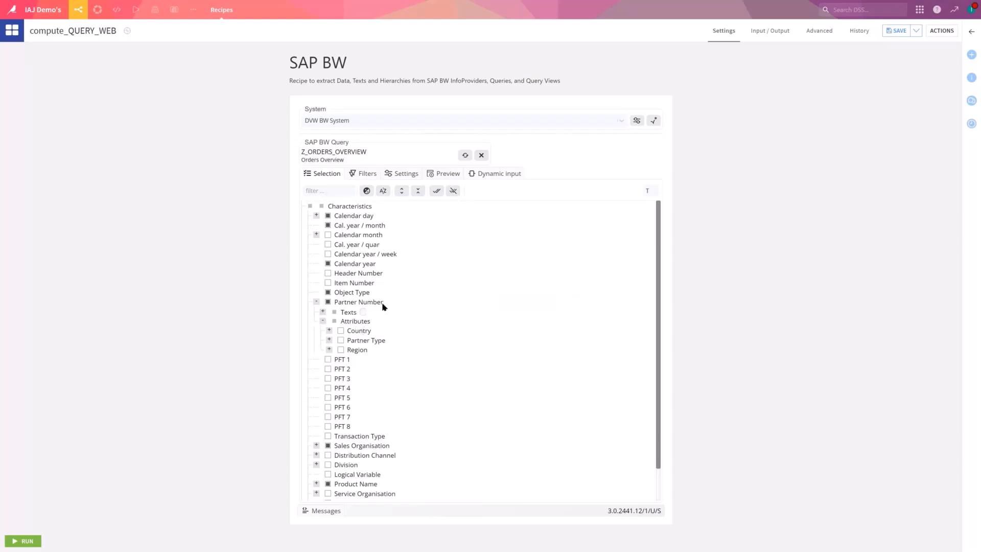
left_click(341, 331)
left_click(340, 340)
left_click(340, 350)
left_click(328, 435)
right_click(348, 435)
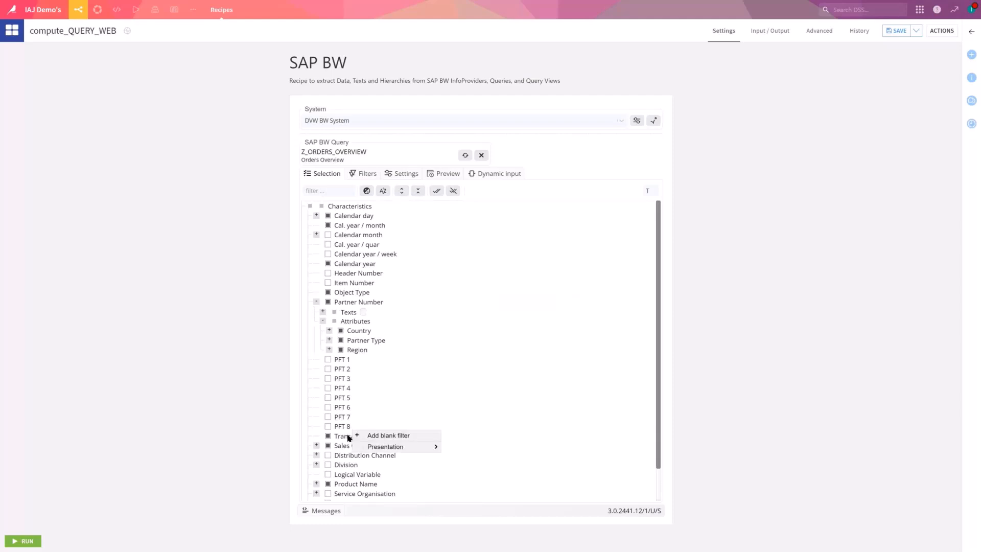
left_click(375, 437)
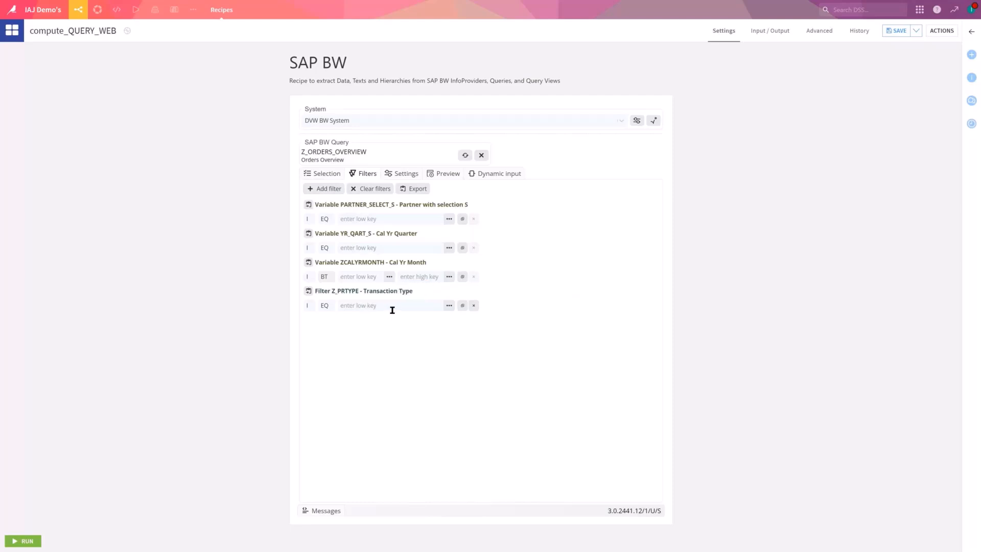
left_click(448, 306)
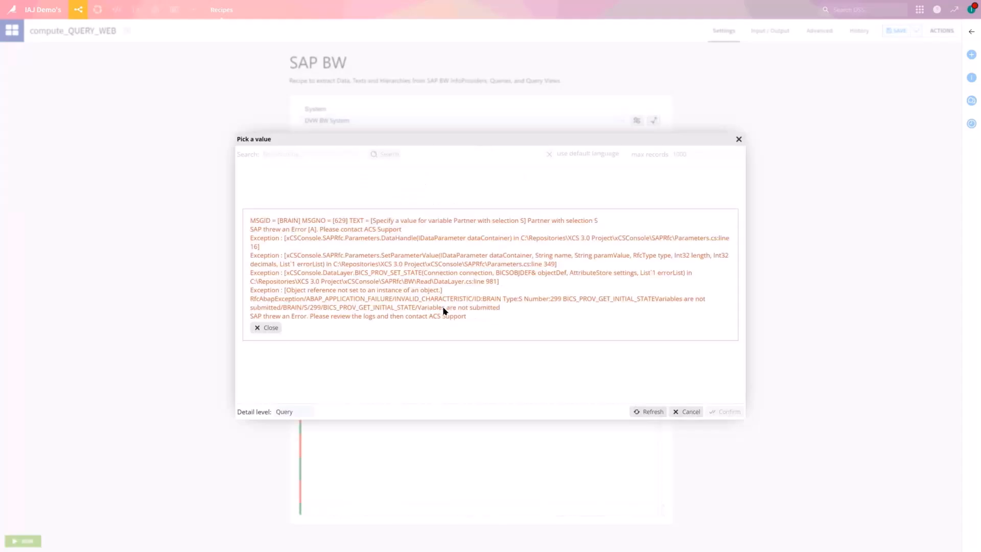
left_click(635, 413)
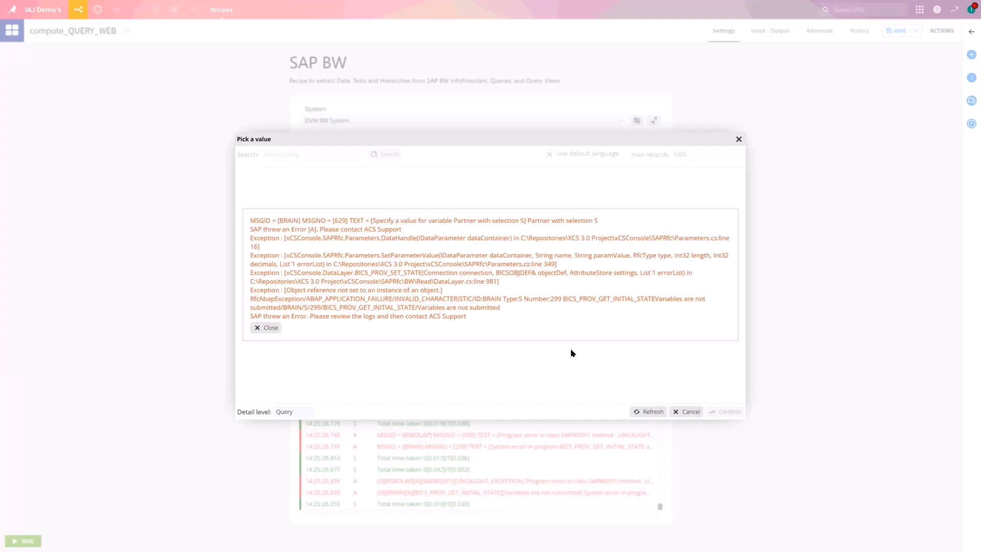
left_click(682, 411)
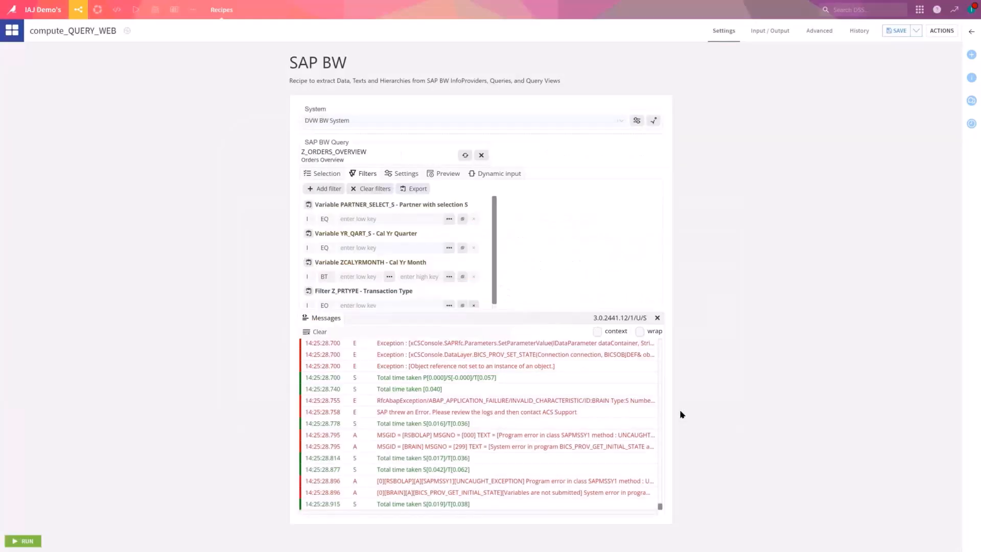
left_click(473, 305)
- Choose Long Text as the text to extract for the Product Name characteristic
left_click(330, 190)
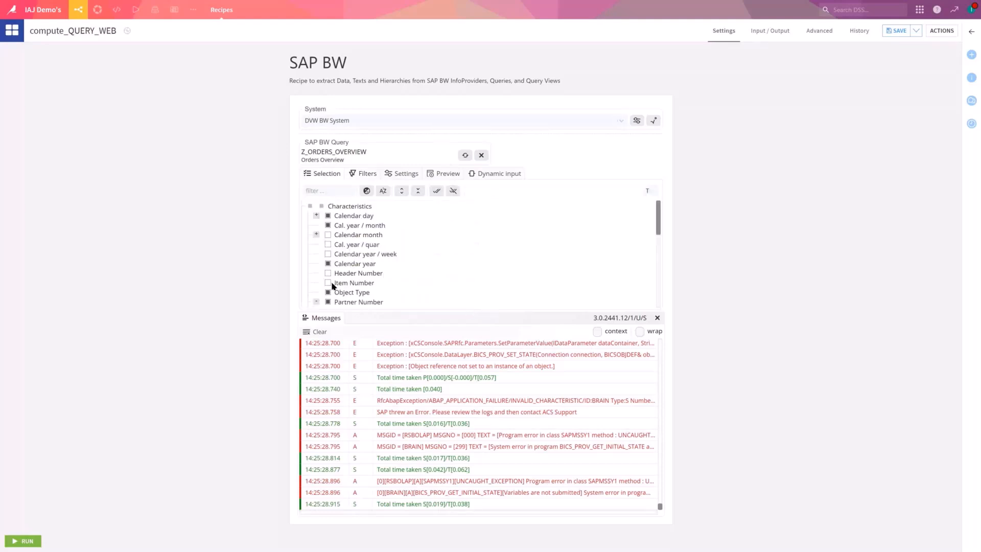
left_click_drag(658, 217, 661, 282)
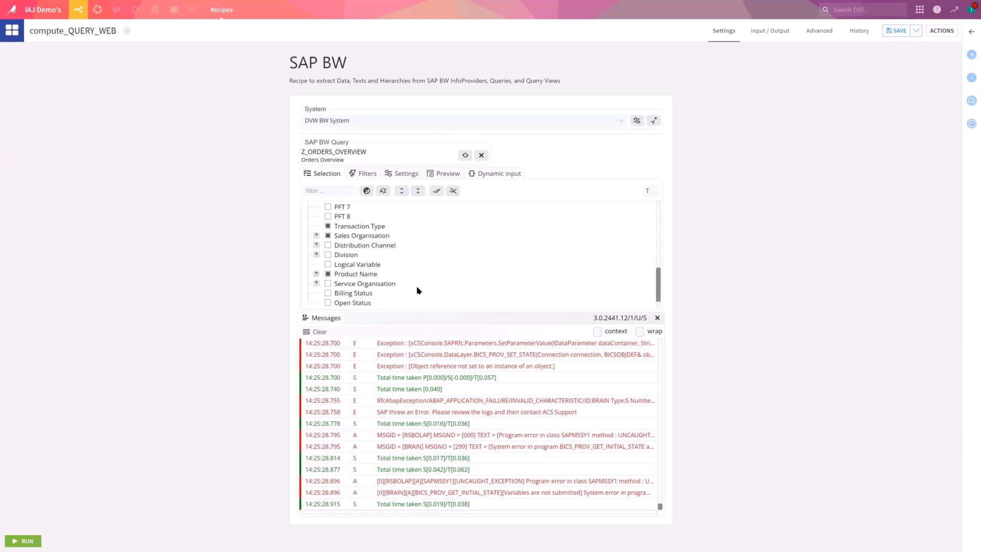
left_click(316, 274)
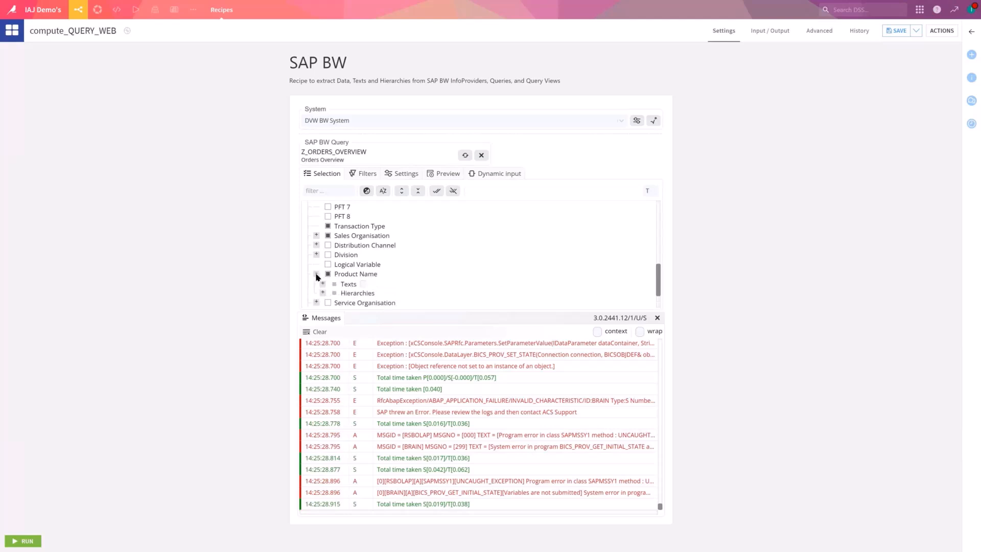
left_click(322, 284)
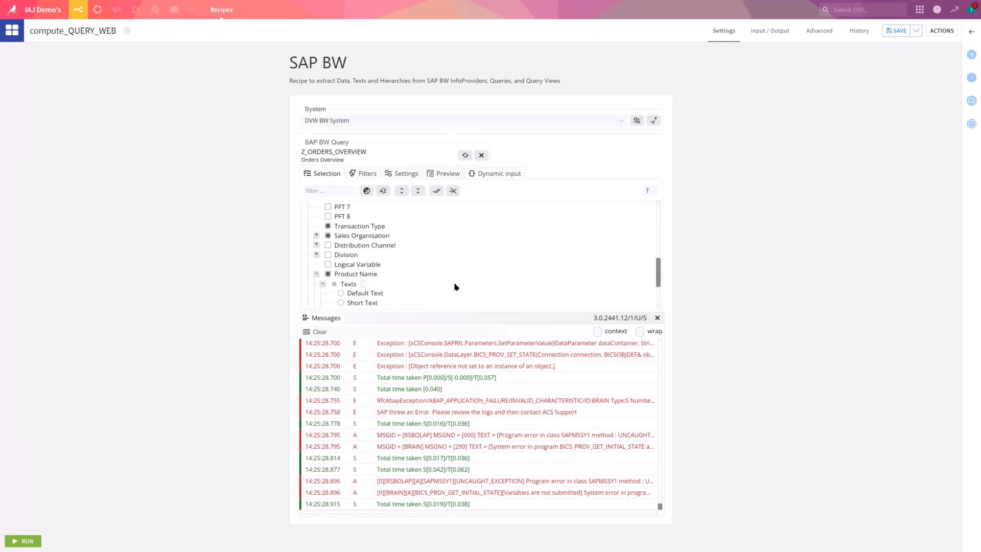
left_click_drag(659, 272, 660, 285)
left_click(341, 277)
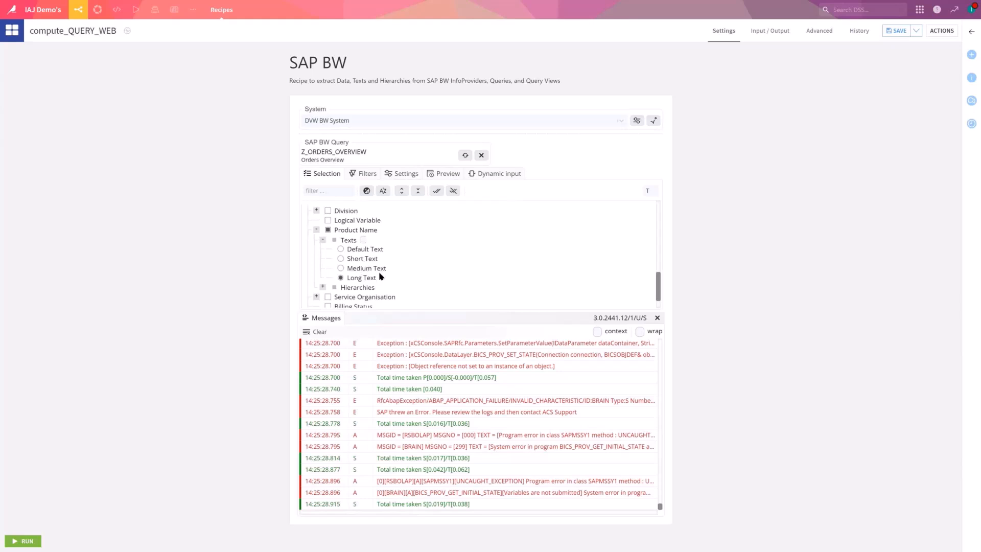
left_click(365, 176)
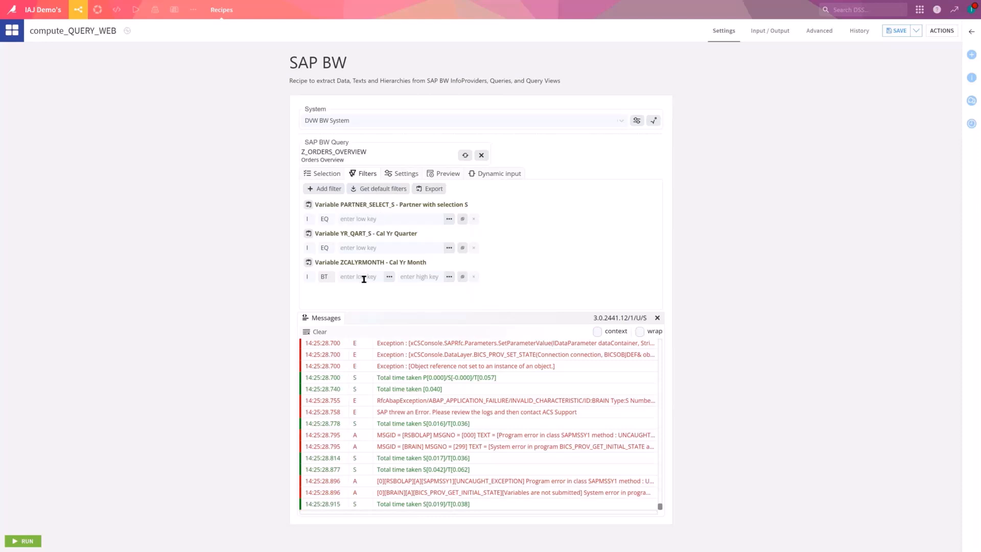
left_click(329, 221)
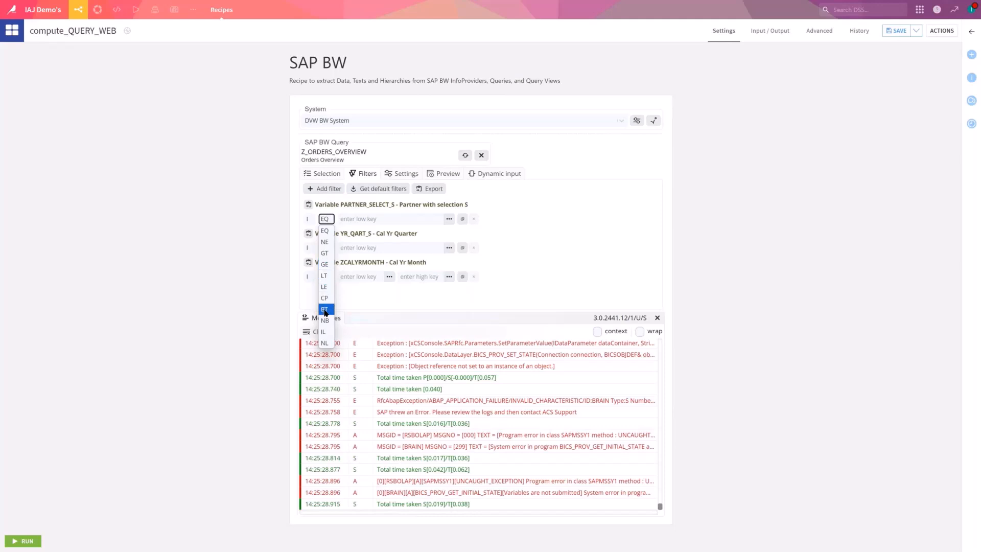
left_click(325, 309)
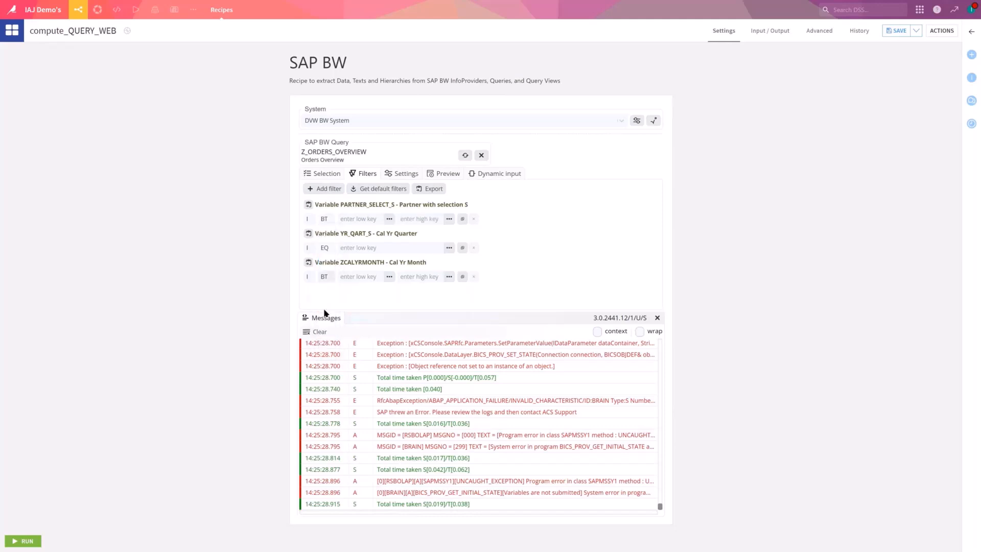
left_click(389, 220)
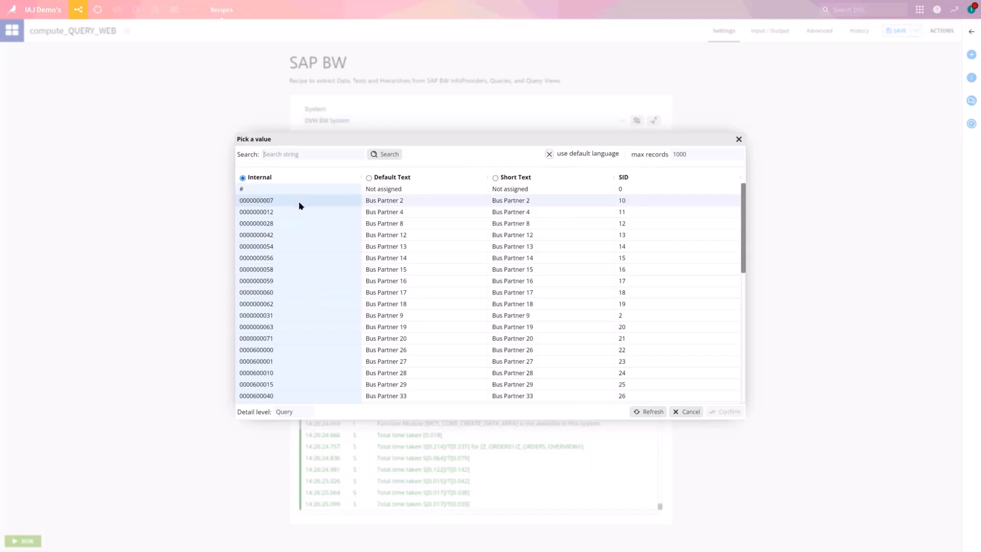
left_click(326, 201)
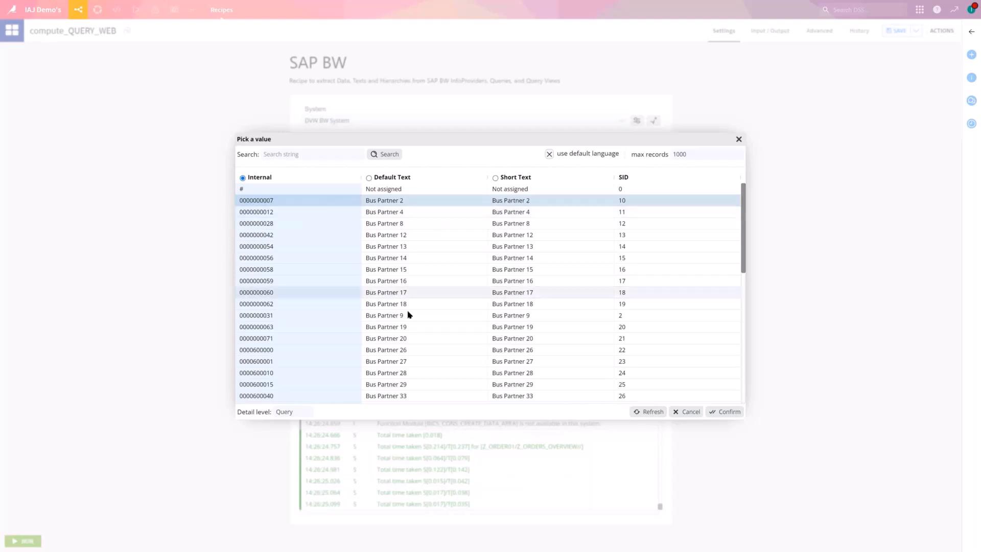
double_click(273, 201)
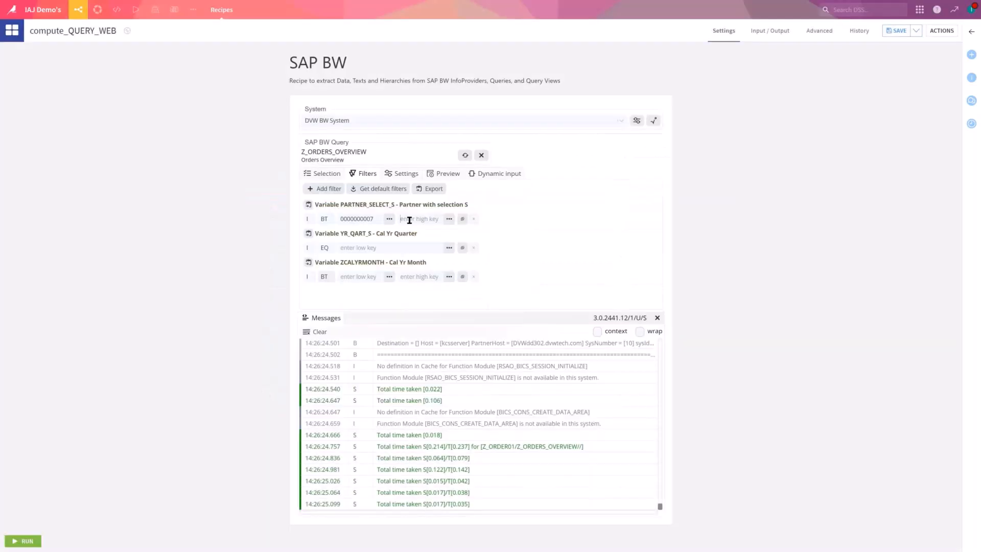
type("8888888888")
- Add a filter on Z_PRTYPE: Transaction Type with the EQ value WECO
left_click(321, 190)
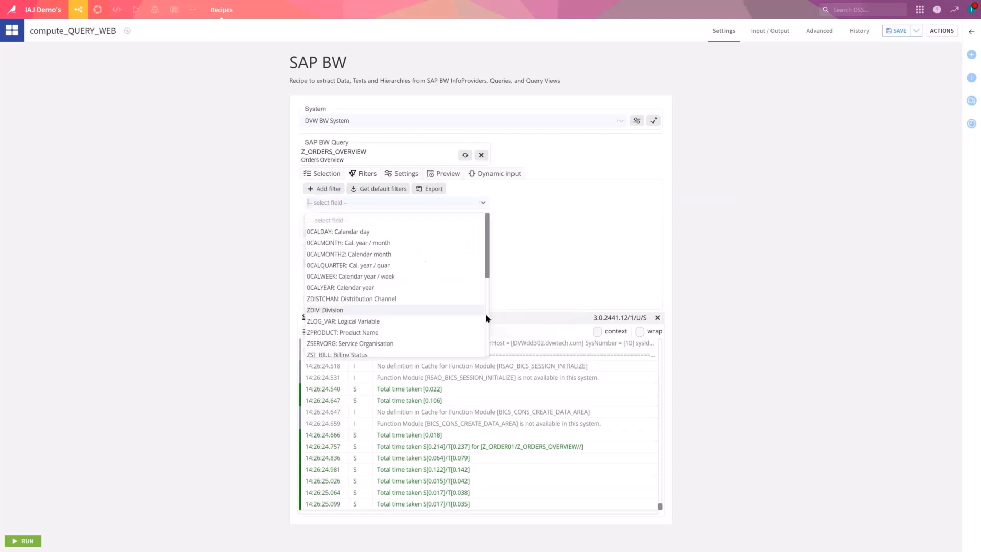
left_click_drag(489, 256, 488, 331)
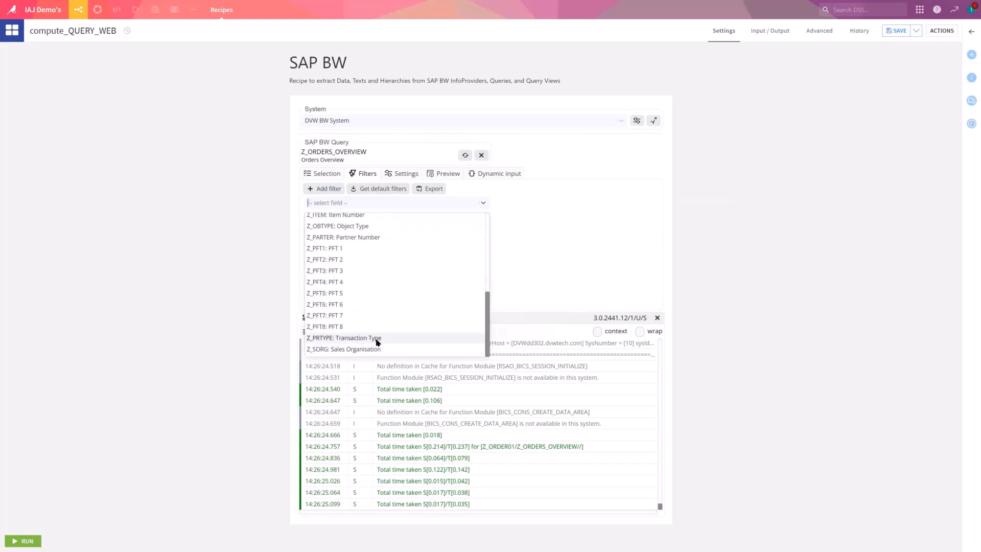
left_click(376, 343)
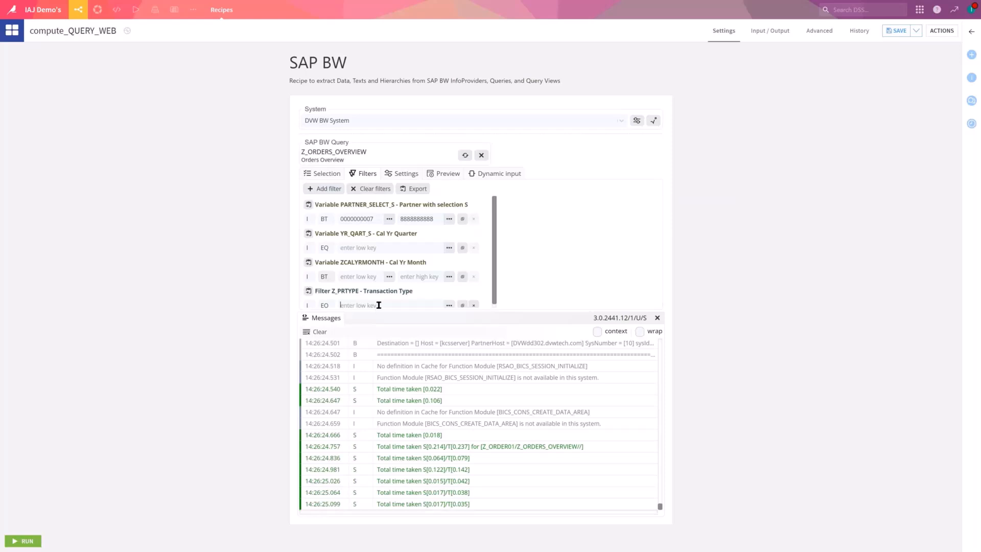
type("WECO")
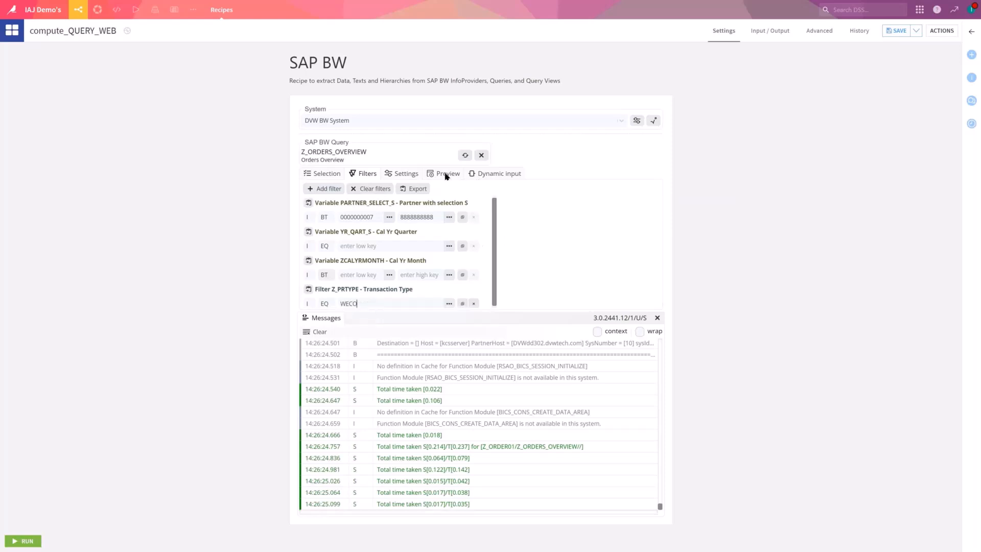
- Preview the query data and check the transaction type and partner columns
left_click(446, 176)
left_click(321, 187)
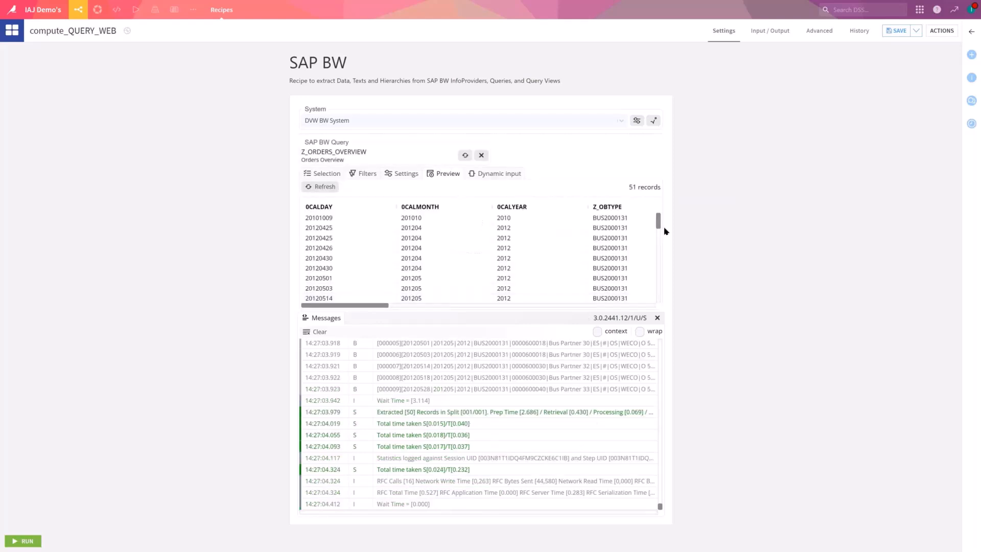
left_click_drag(385, 306, 569, 299)
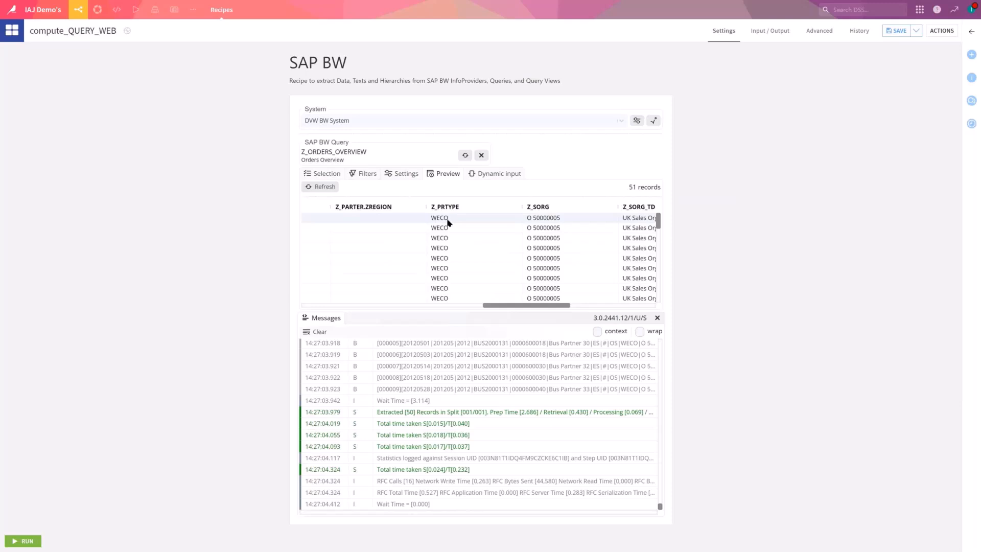
left_click_drag(517, 308, 432, 308)
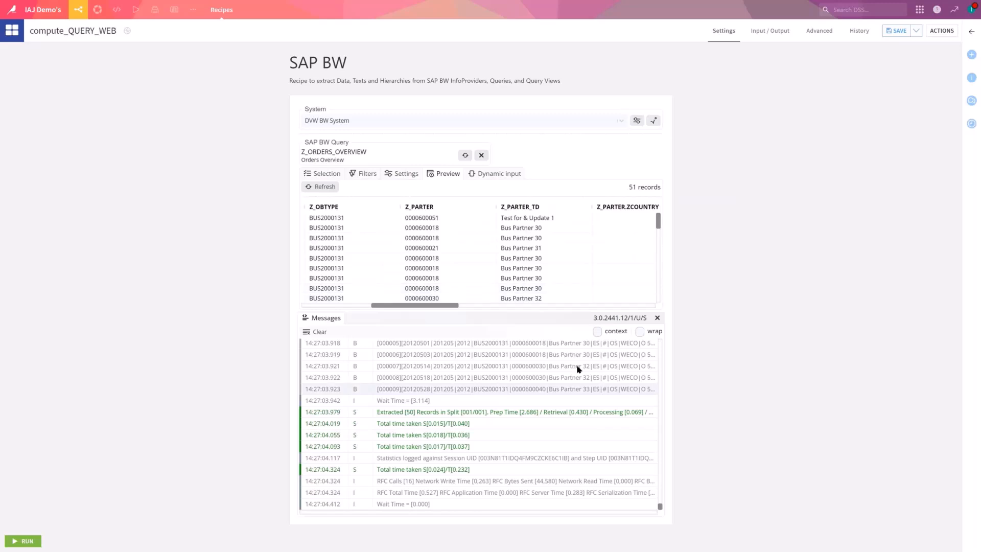
- Save the recipe and build only the QUERY_WEB dataset from the Webinar #2 flow zone
left_click(891, 31)
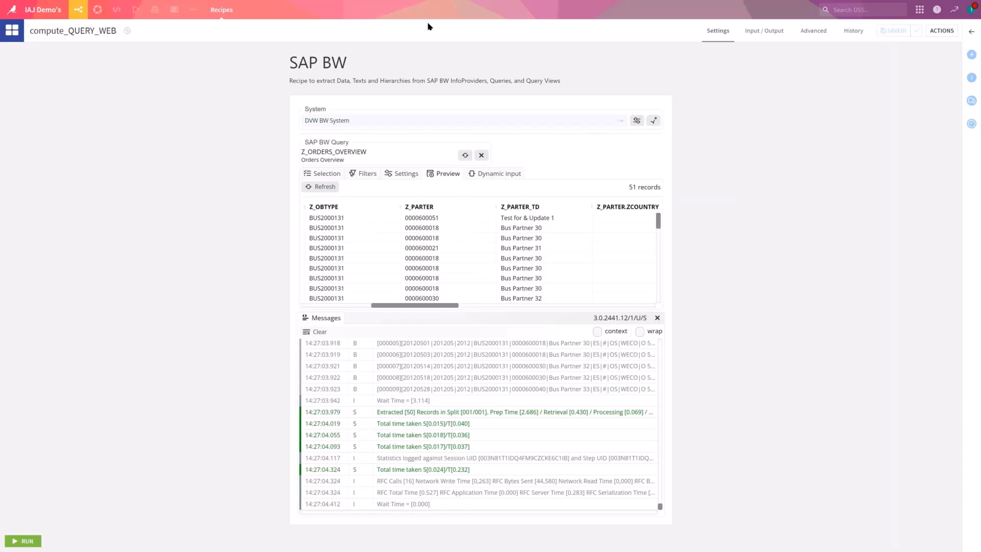
left_click(79, 9)
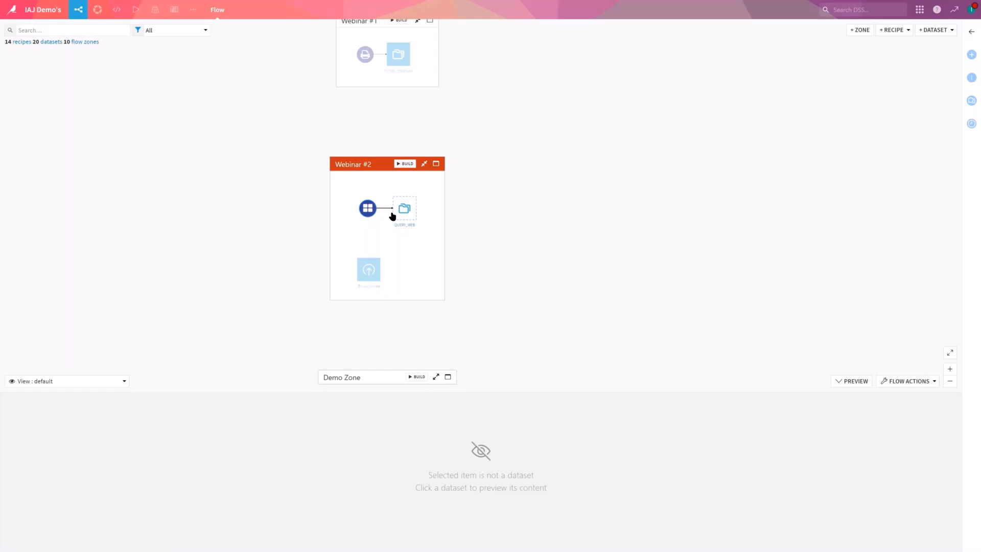
left_click(438, 164)
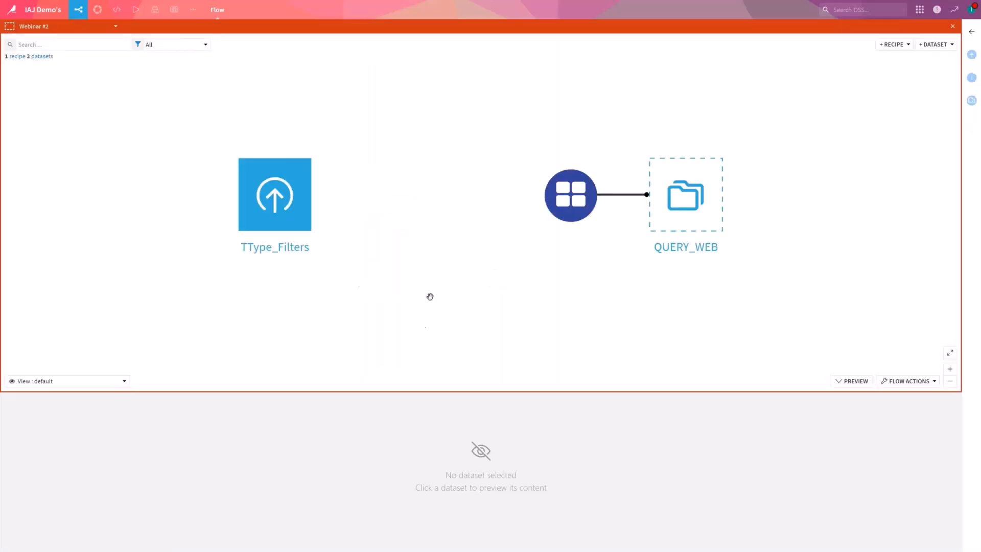
right_click(561, 197)
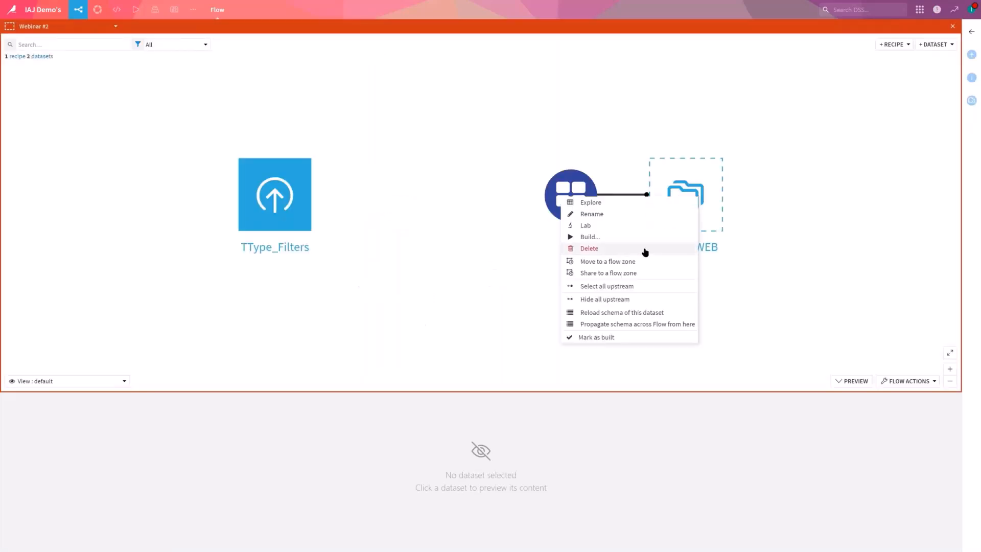
left_click(615, 237)
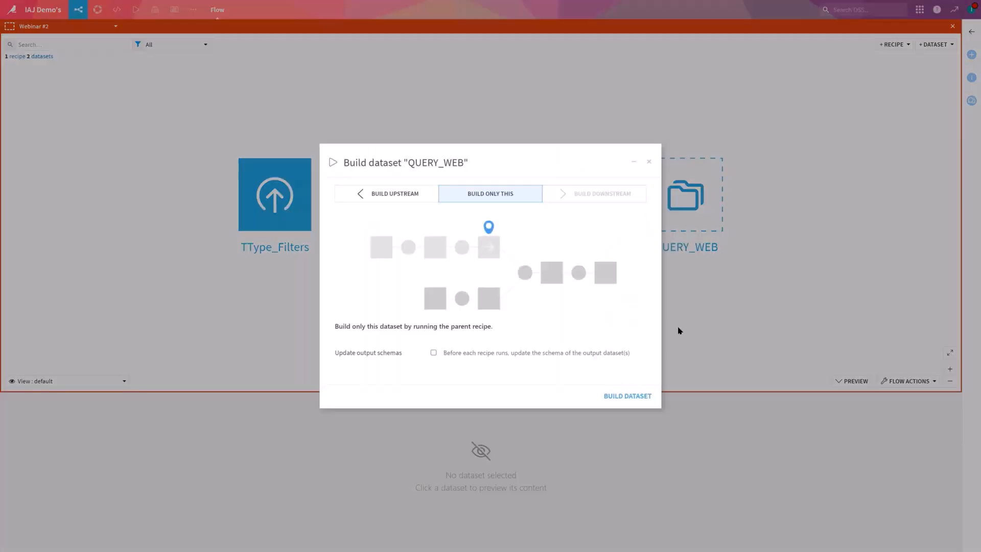
left_click(617, 398)
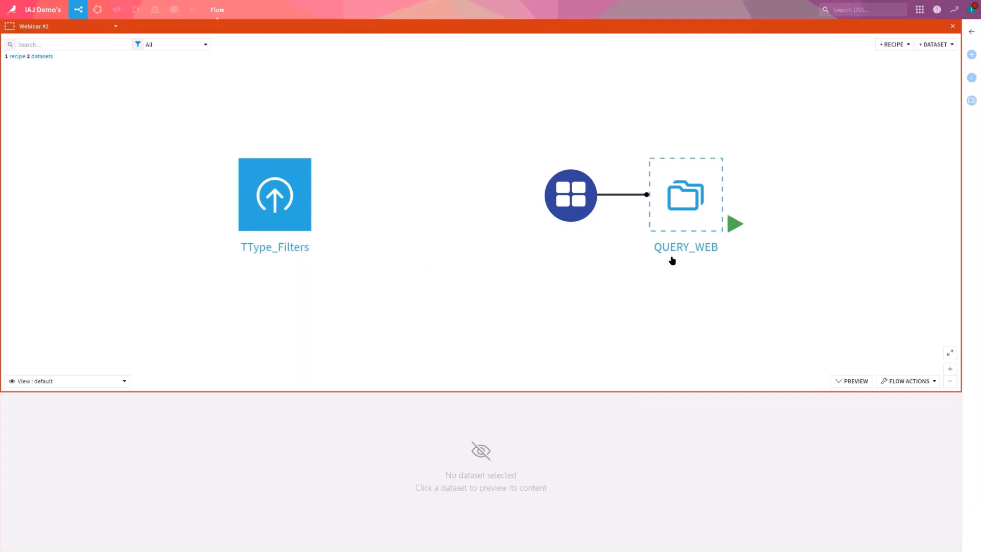
- Explore the built QUERY_WEB dataset, widen its ZPRODUCT_TL column to read it, and return to the flow
right_click(683, 204)
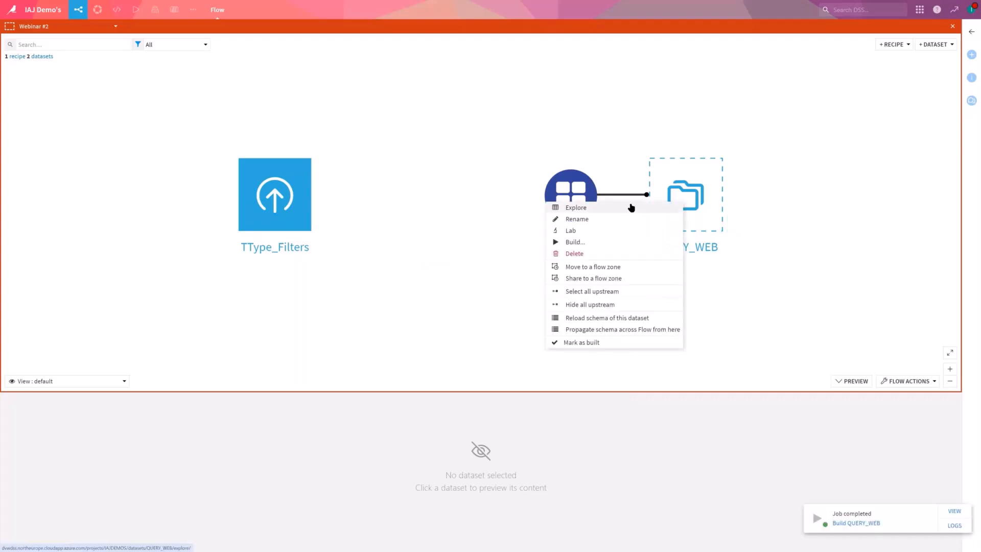
left_click(632, 207)
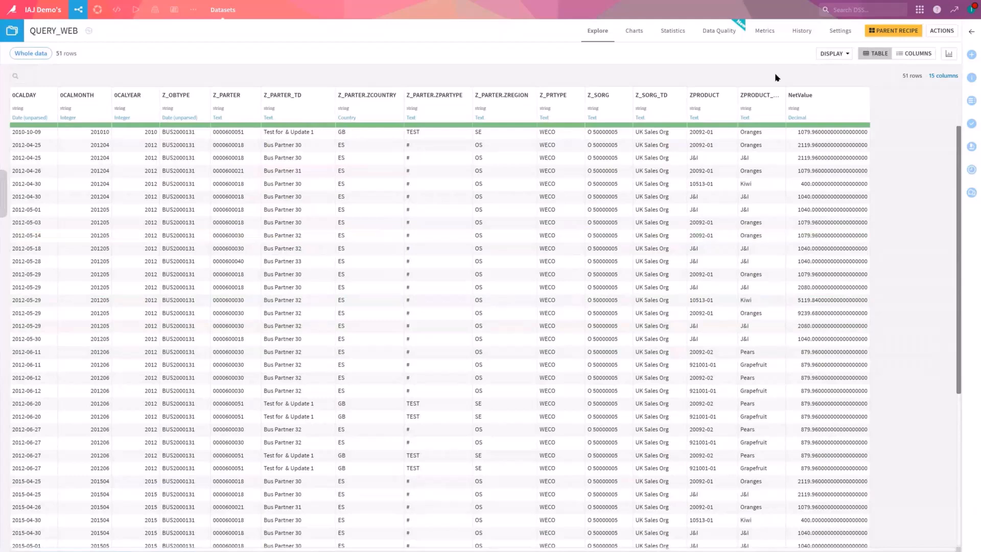
left_click_drag(785, 95, 809, 102)
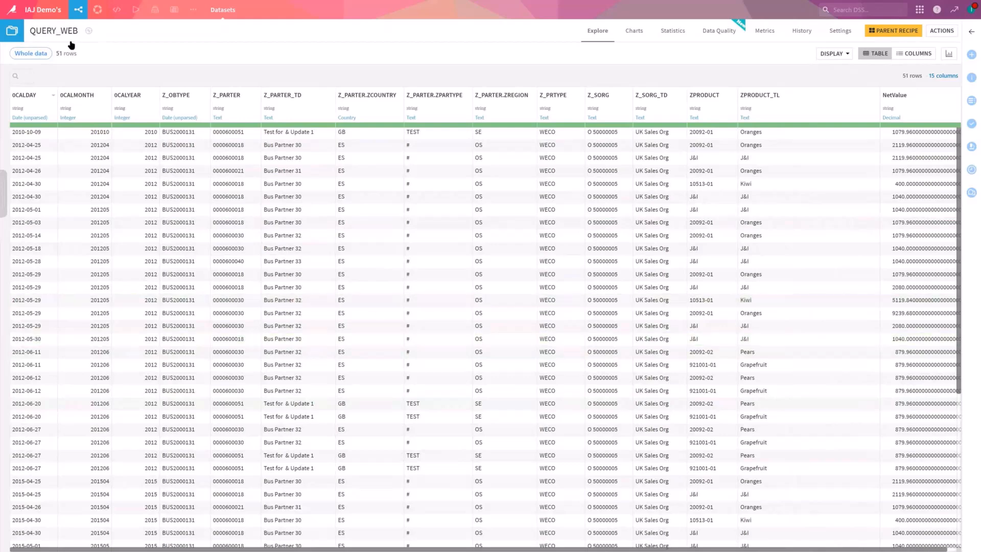
left_click(79, 9)
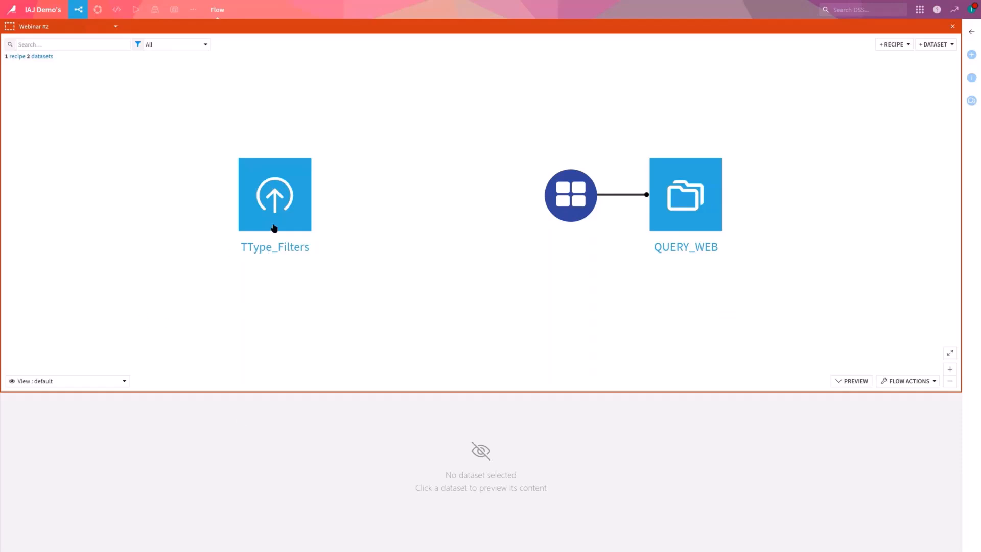
- Preview the TType_Filters dataset, set it as the Filter Table input of the compute_QUERY_WEB recipe, and save the recipe
left_click(279, 205)
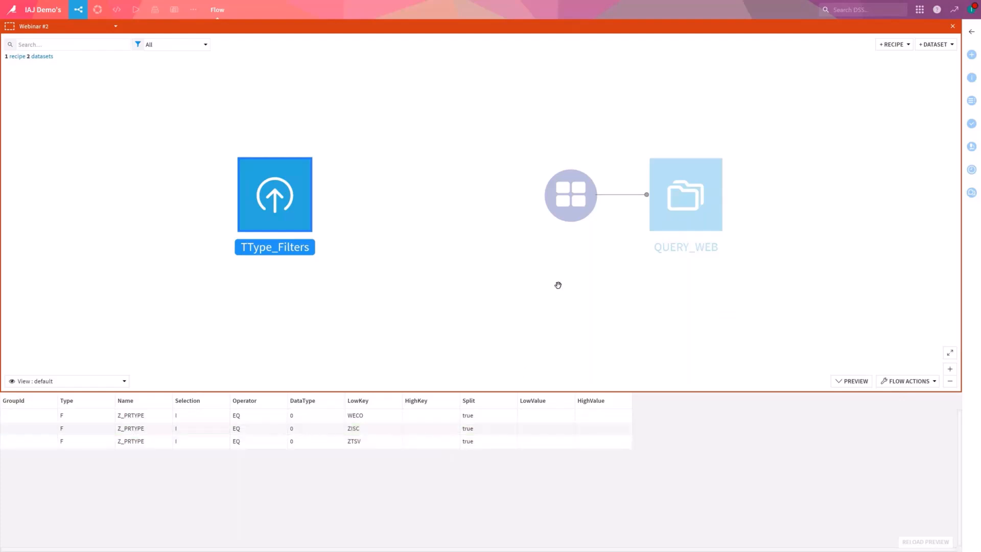
left_click(567, 204)
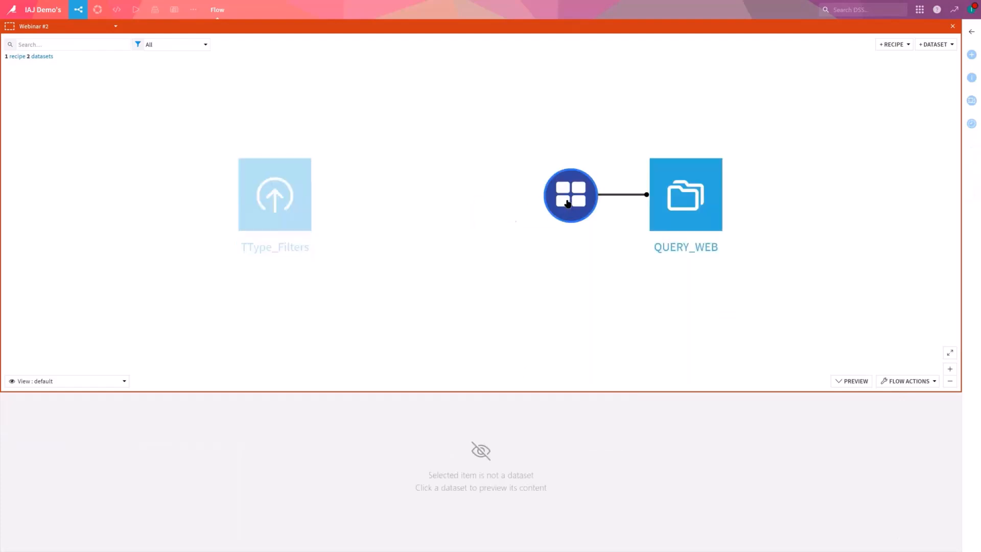
double_click(567, 204)
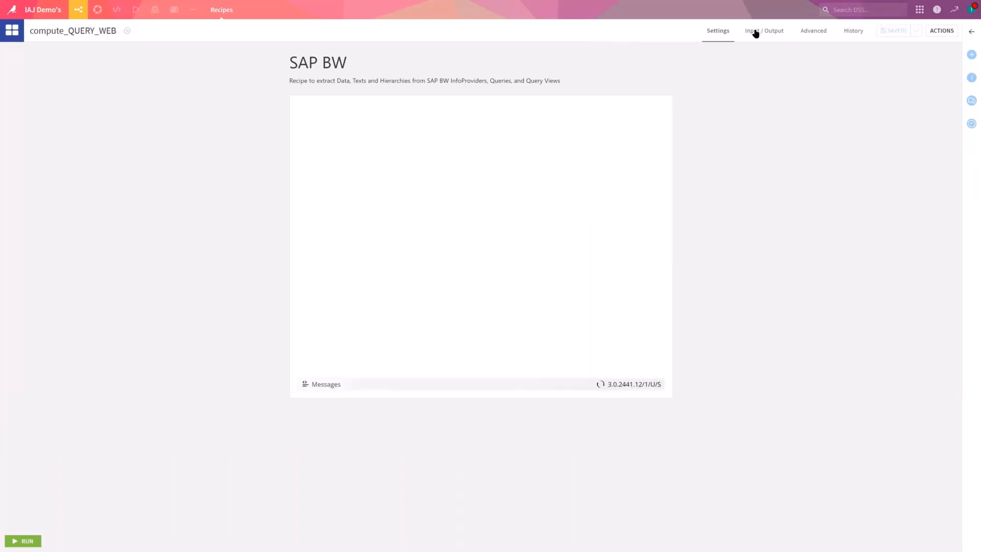
left_click(755, 33)
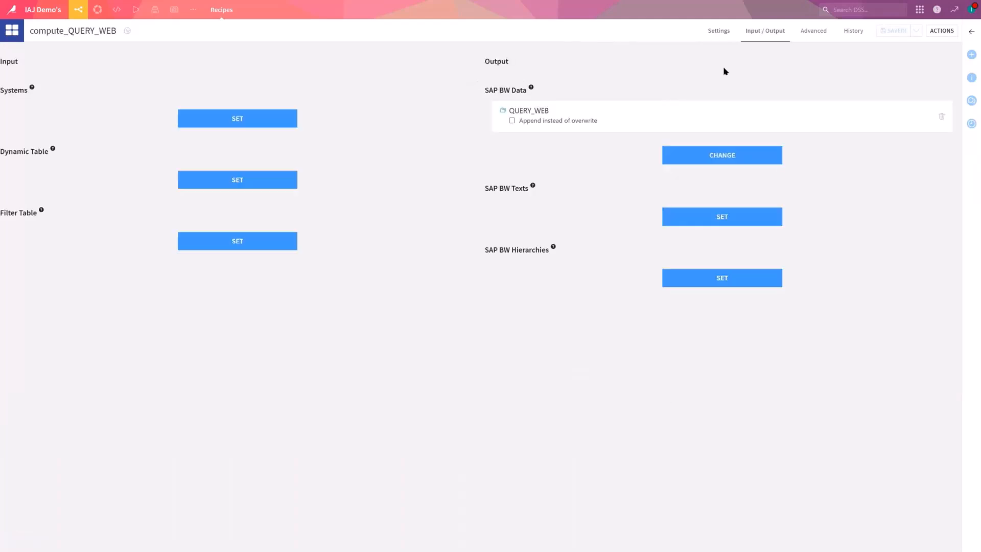
left_click(227, 245)
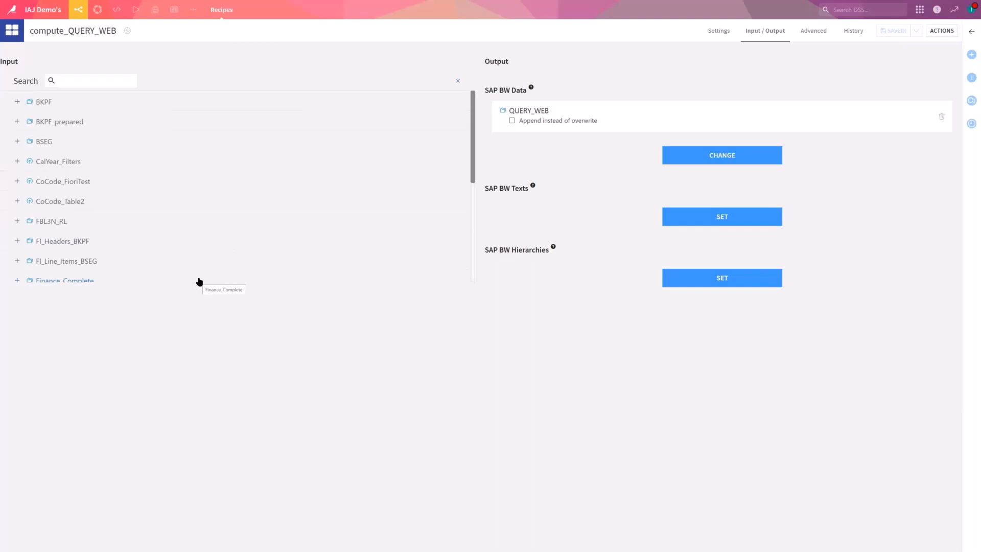
scroll(201, 250, "down", 4)
left_click(42, 277)
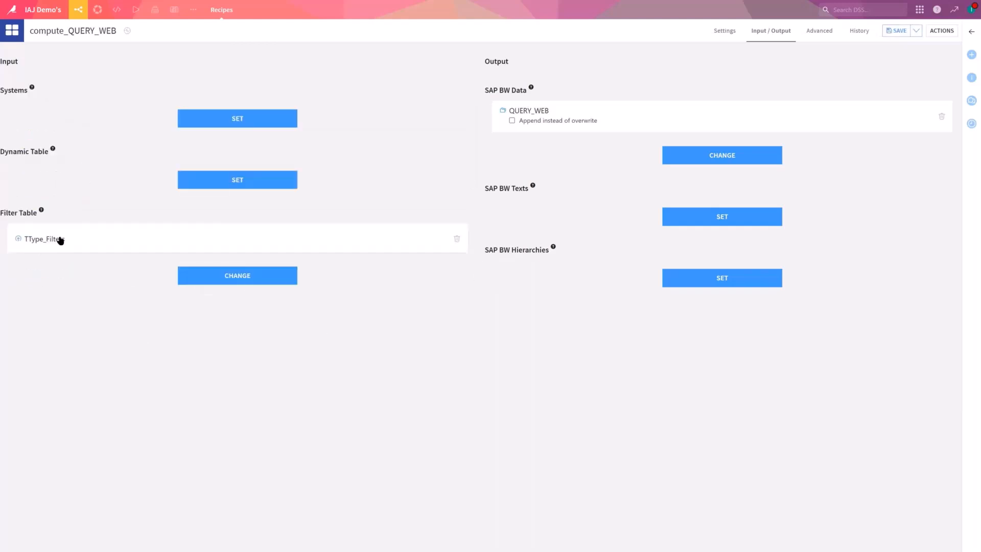
left_click(895, 31)
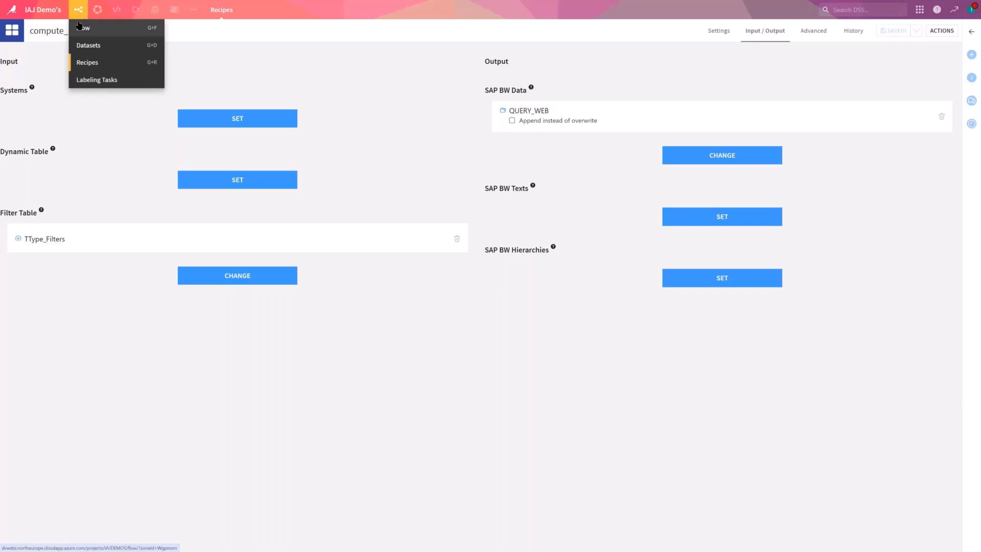
- Return to the flow and build only the QUERY_WEB dataset with the filter table connected
left_click(83, 28)
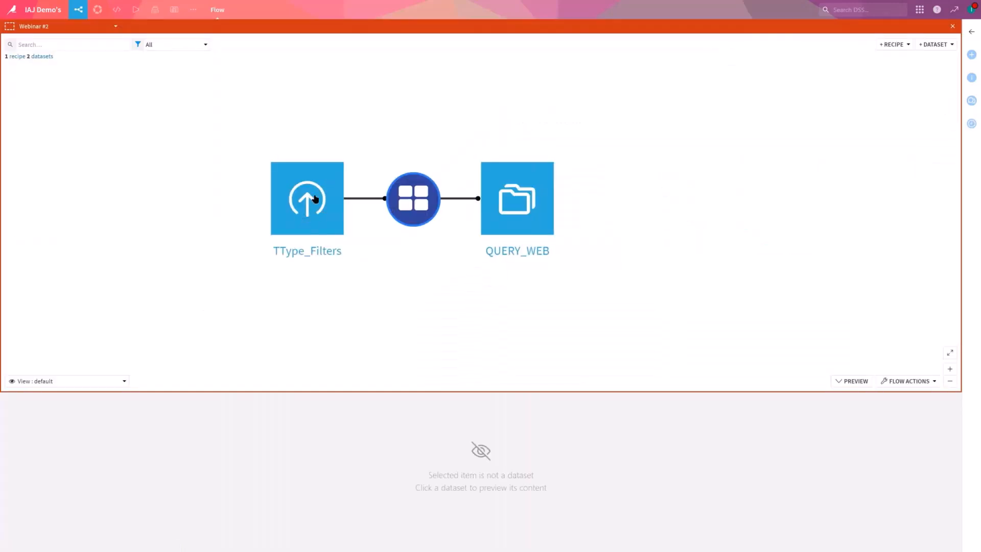
right_click(527, 190)
left_click(437, 227)
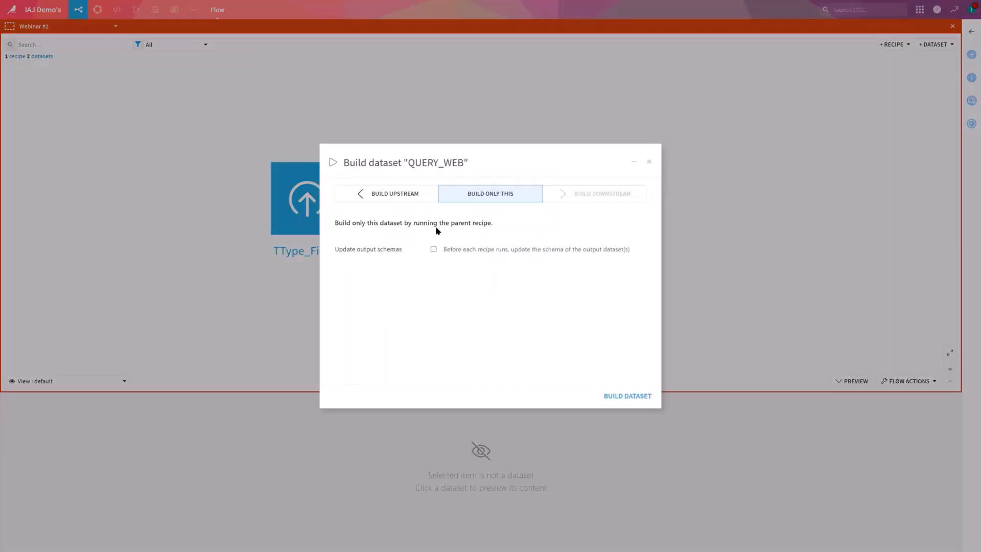
left_click(612, 398)
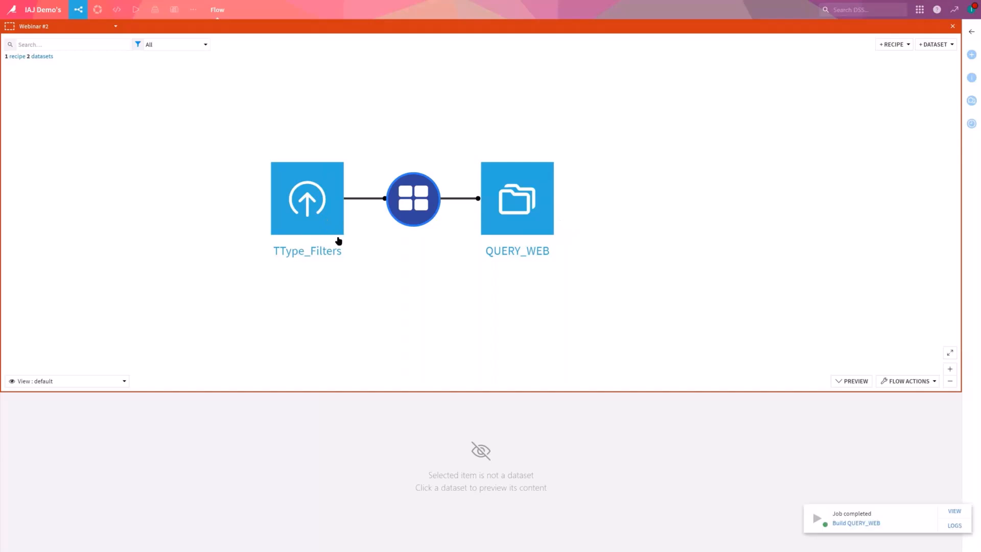
- Explore the rebuilt QUERY_WEB dataset, list the Z_PRTYPE values through a column filter, and open the sample settings
right_click(523, 206)
left_click(469, 212)
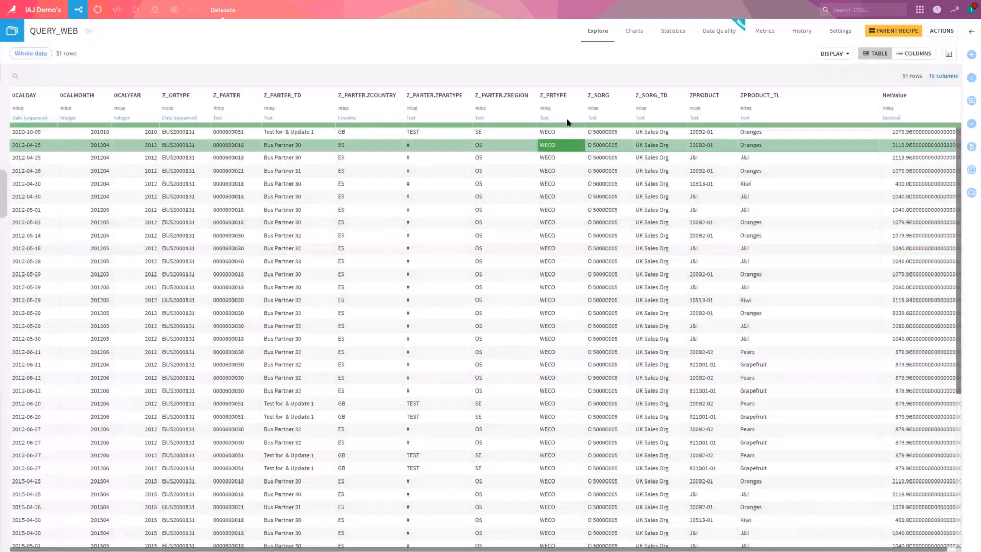
left_click(551, 100)
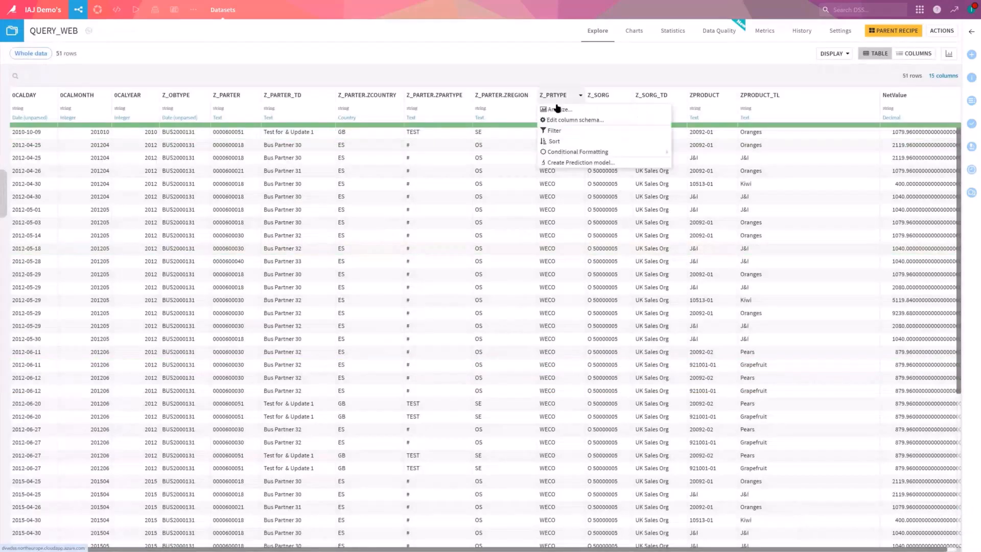
left_click(553, 130)
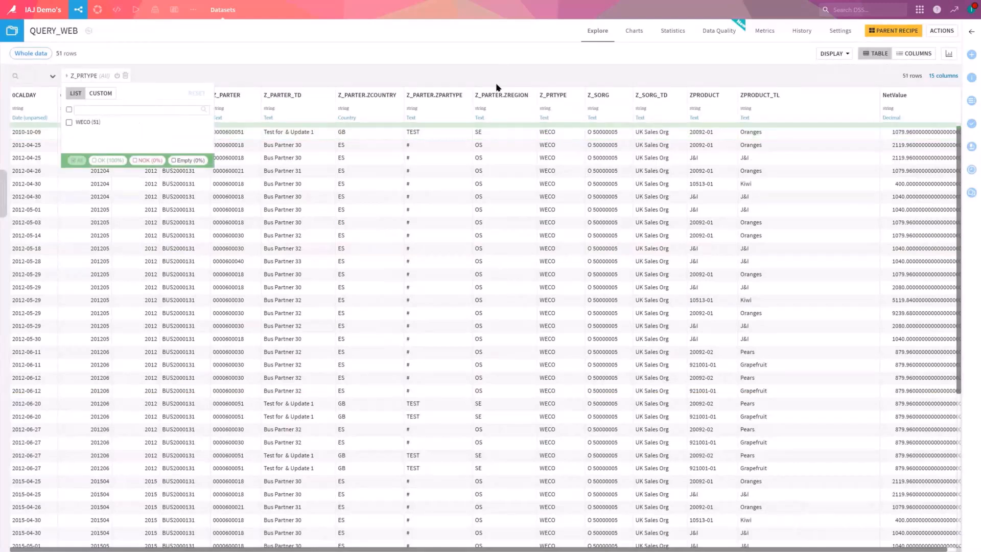
left_click(44, 54)
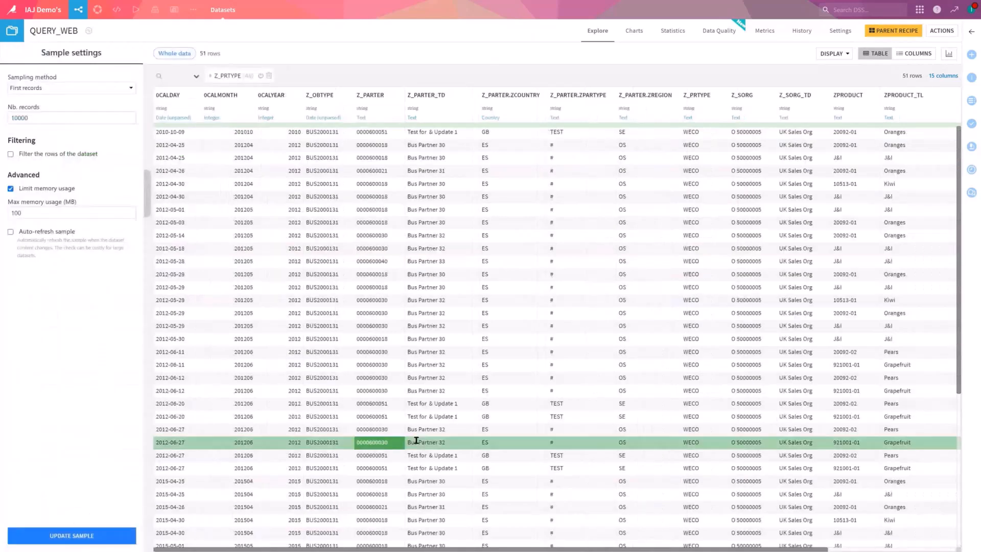
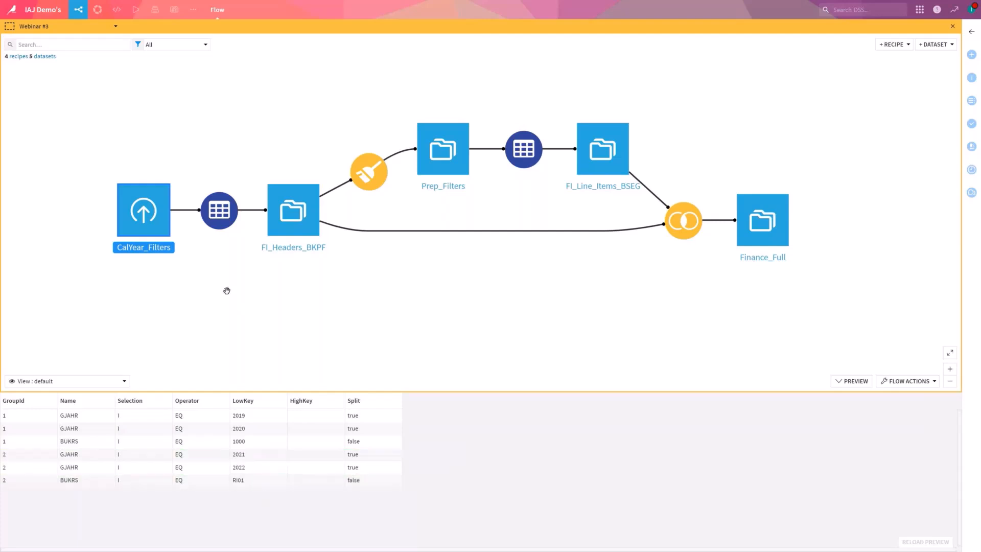
- Examine the CalYear_Filters preview in the Webinar #3 zone, comparing the GJAHR and BUKRS filter rows of each group
left_click(146, 452)
left_click(128, 429)
left_click(103, 417)
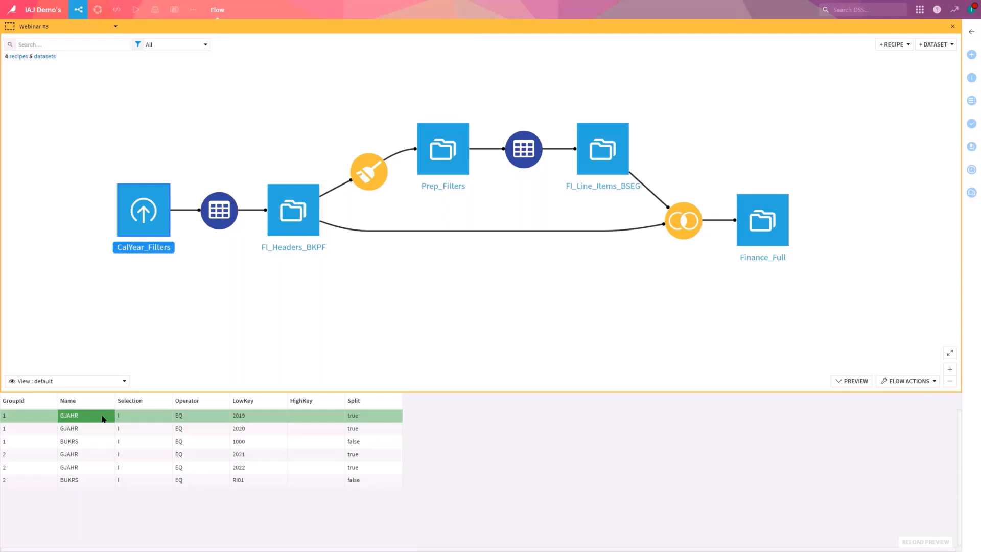
left_click(100, 430)
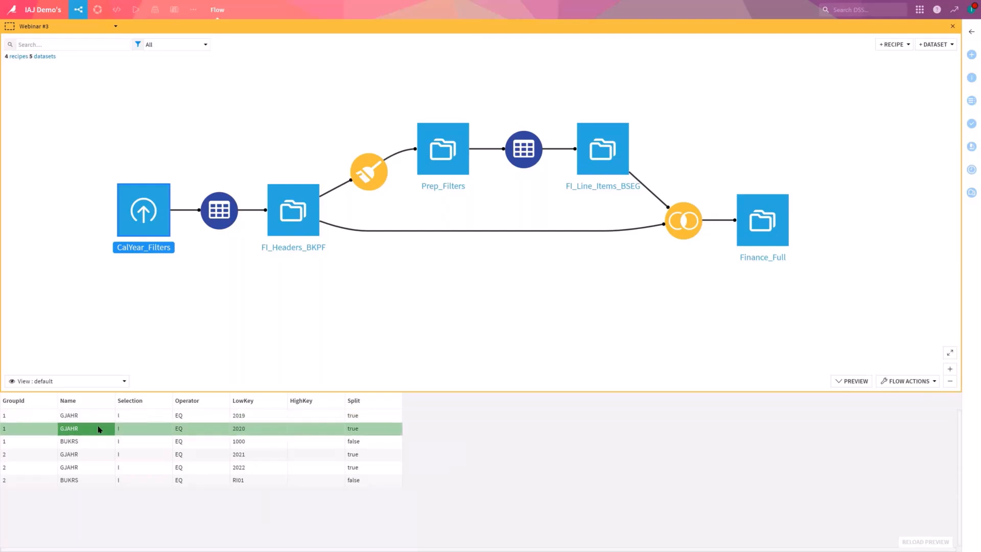
left_click(100, 442)
left_click(148, 442)
left_click(251, 442)
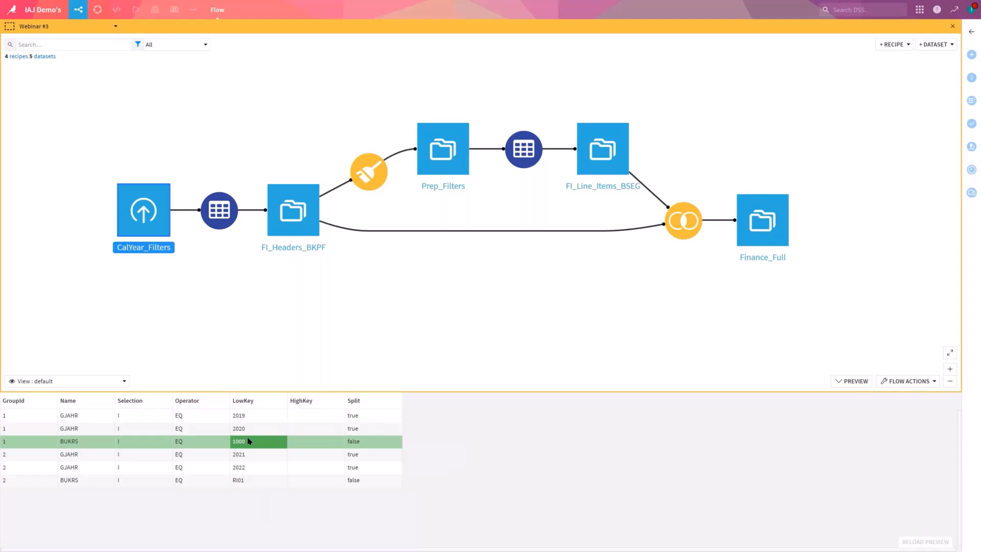
left_click(76, 454)
left_click(87, 481)
left_click(255, 481)
left_click(305, 480)
left_click(241, 468)
left_click(181, 482)
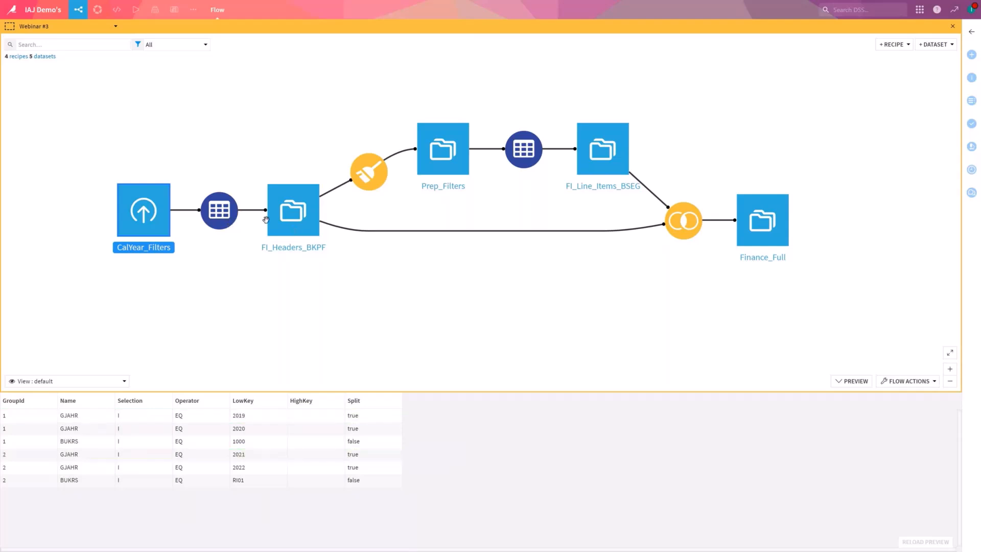
- Preview FI_Headers_BKPF, inspect the filters in the SAP Table recipe that feeds it, and return to the flow
left_click(292, 228)
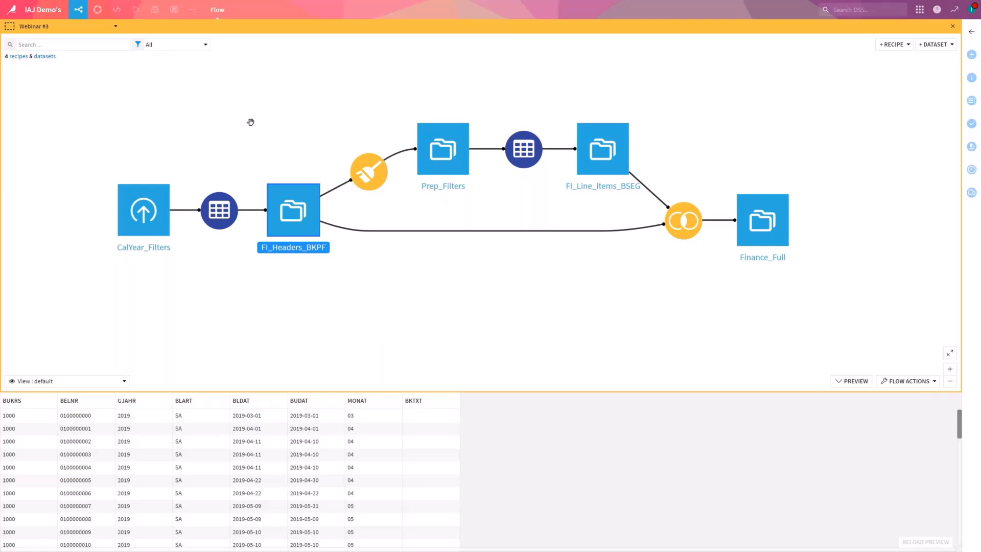
double_click(220, 211)
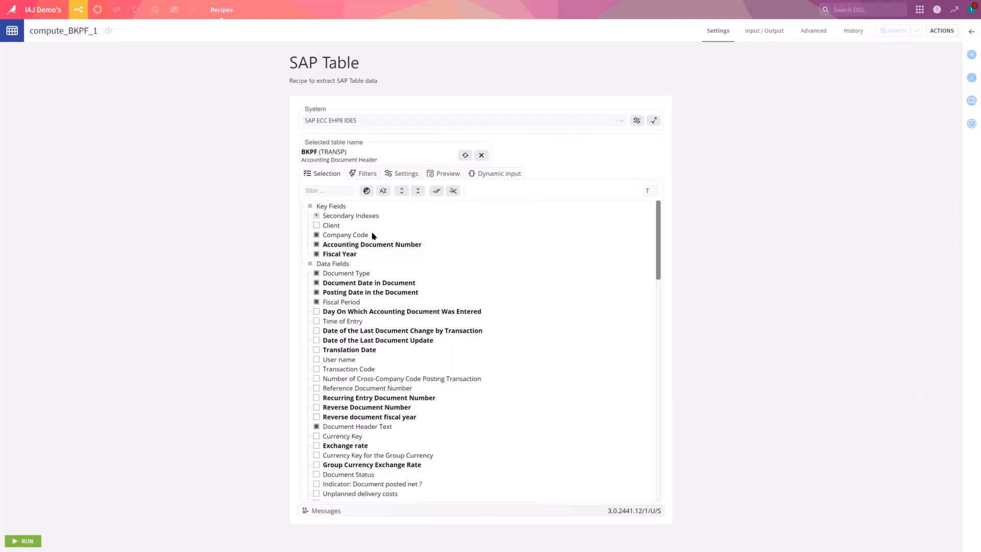
left_click(368, 175)
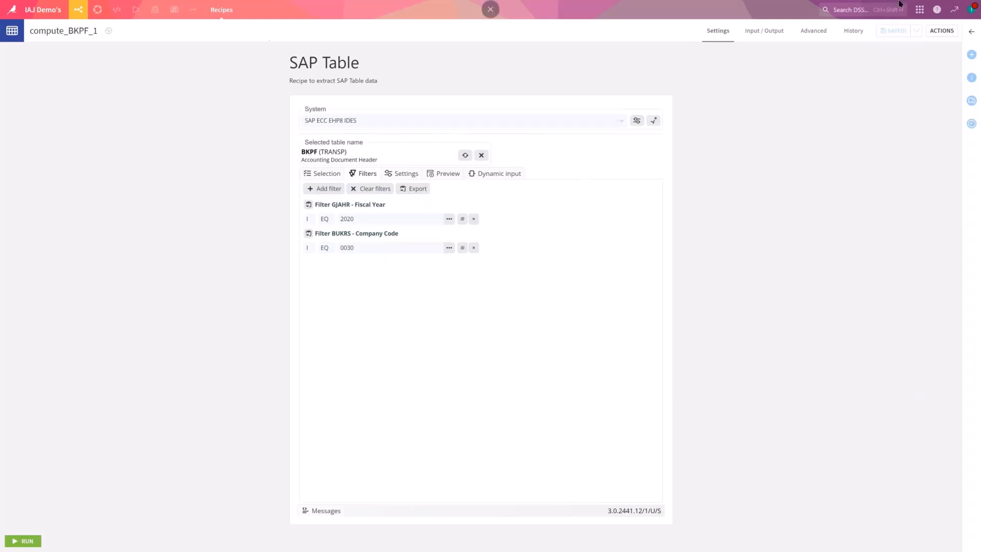
left_click(81, 27)
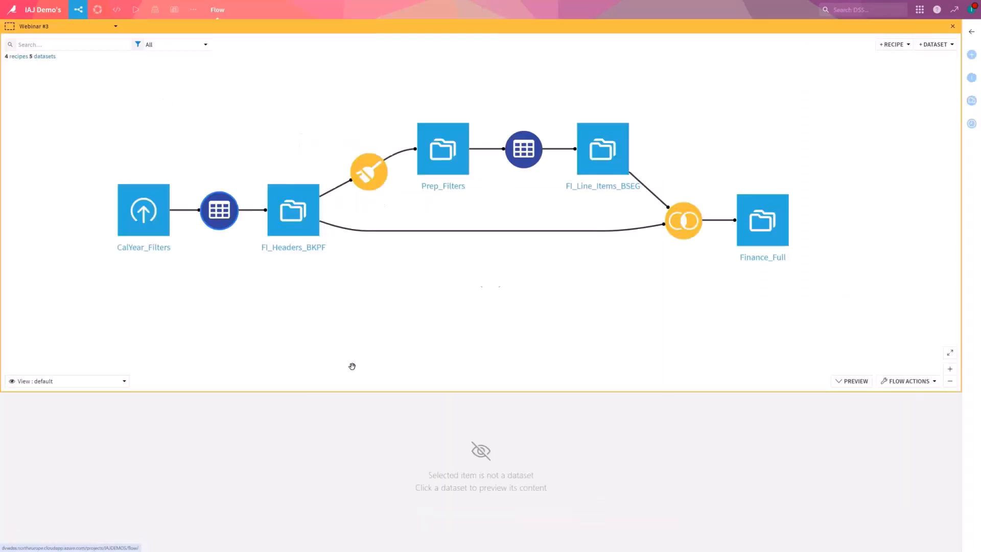
- Preview the FI_Headers_BKPF, Prep_Filters, FI_Line_Items_BSEG and Finance_Full datasets one after another
left_click(304, 215)
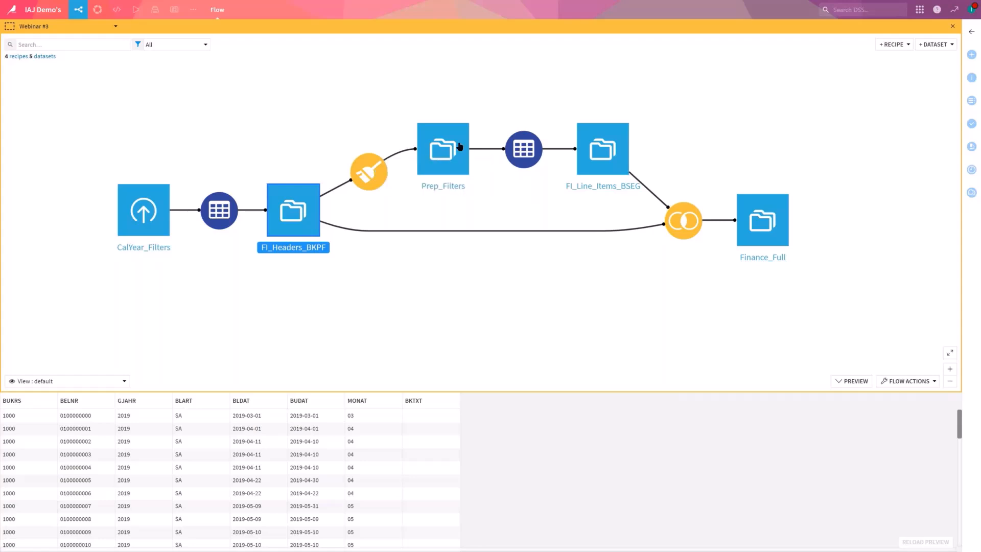
left_click(443, 152)
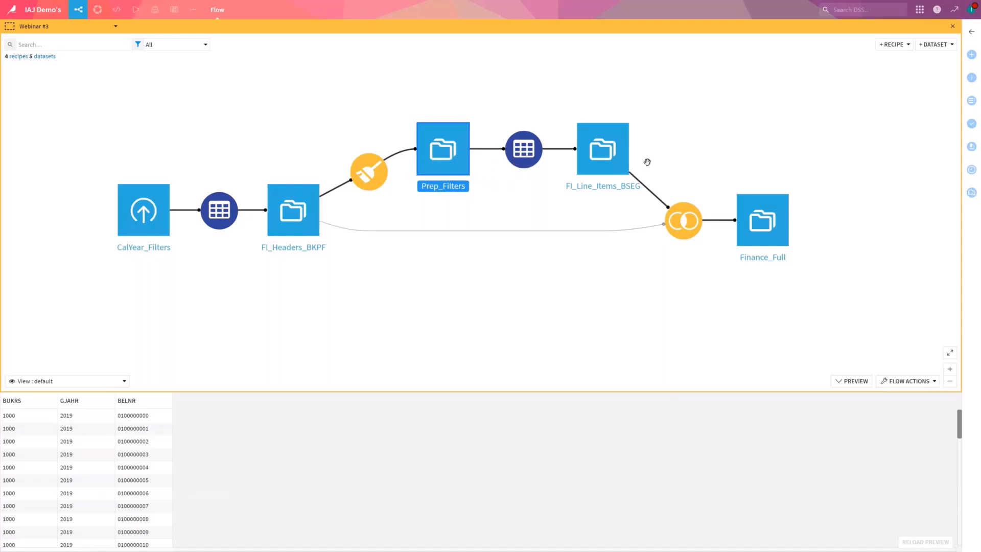
left_click(604, 156)
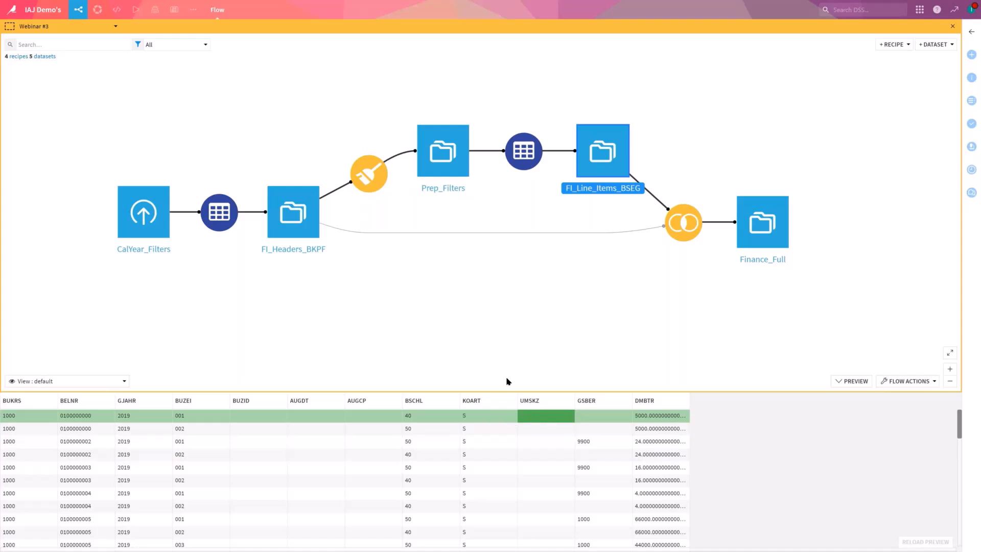
mouse_move(674, 228)
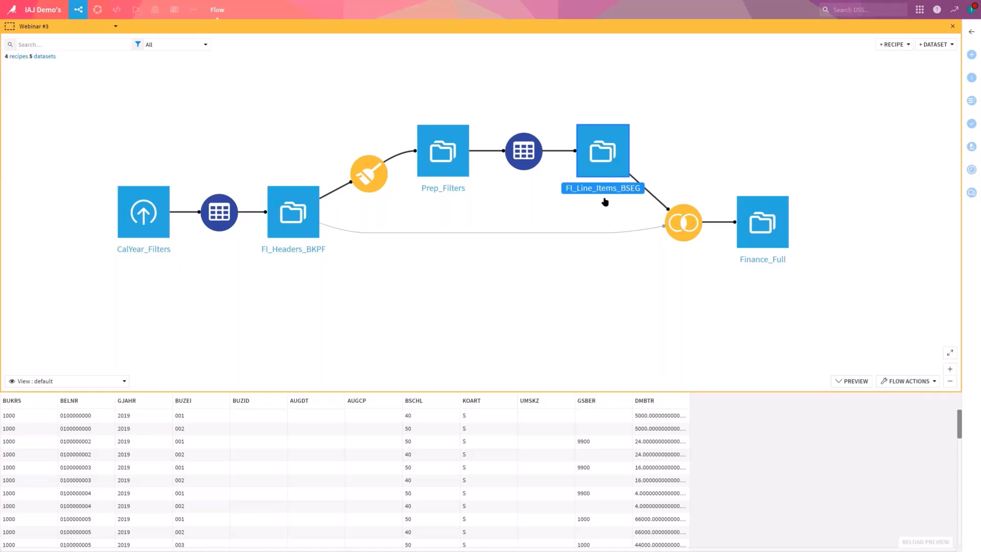
left_click(760, 231)
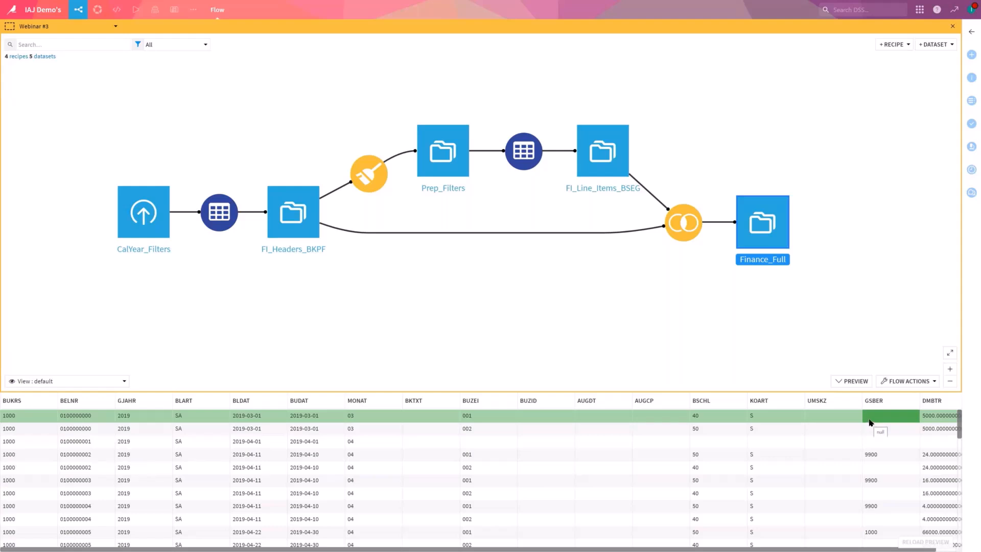
key("alt+Tab")
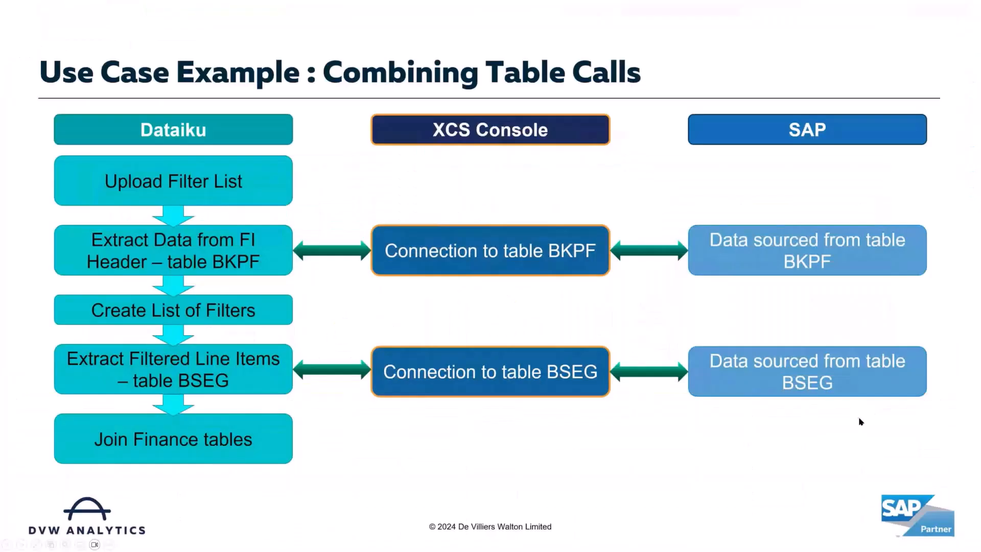
key("Right")
key("Right")
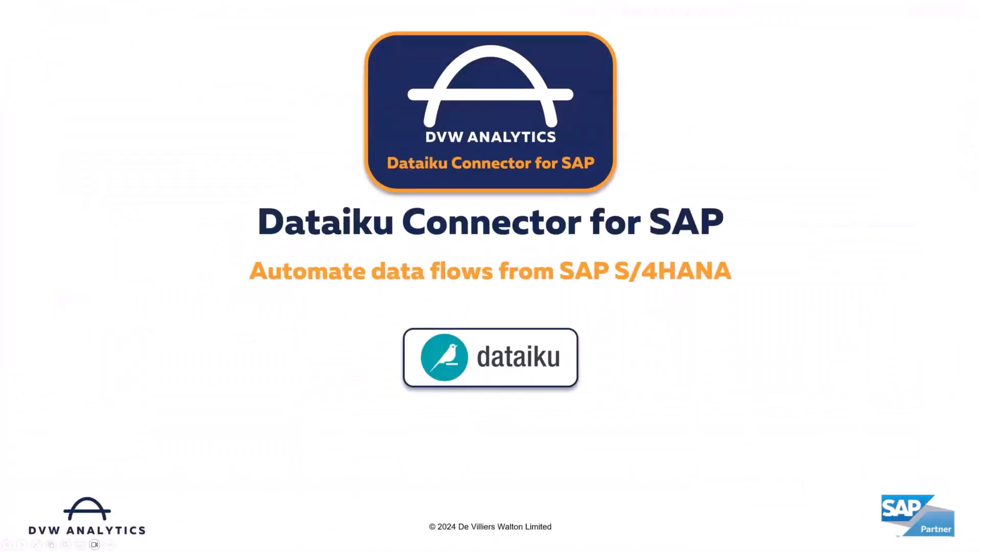
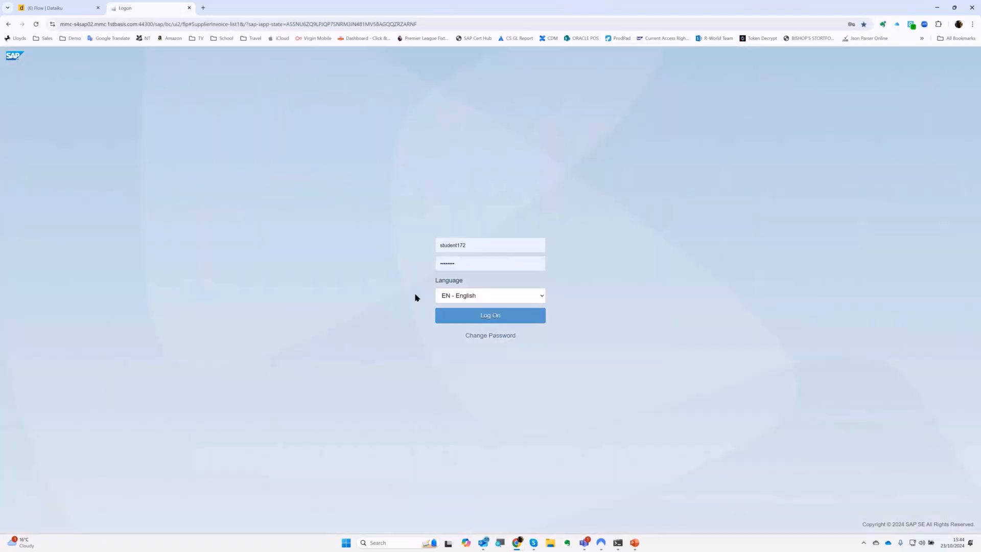
- Log on to SAP Fiori in the browser and expand the filter bar of the Supplier Invoices List
left_click(486, 316)
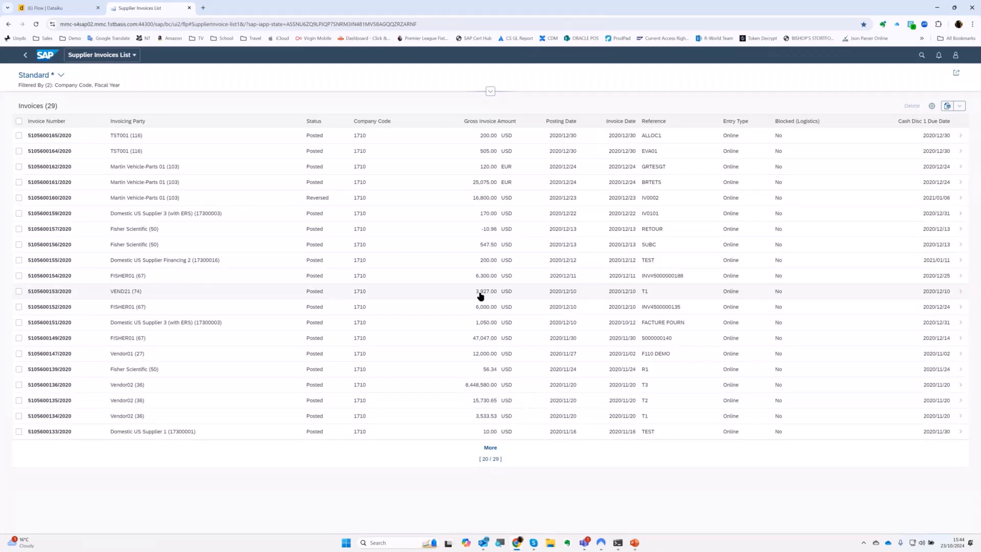
left_click(489, 92)
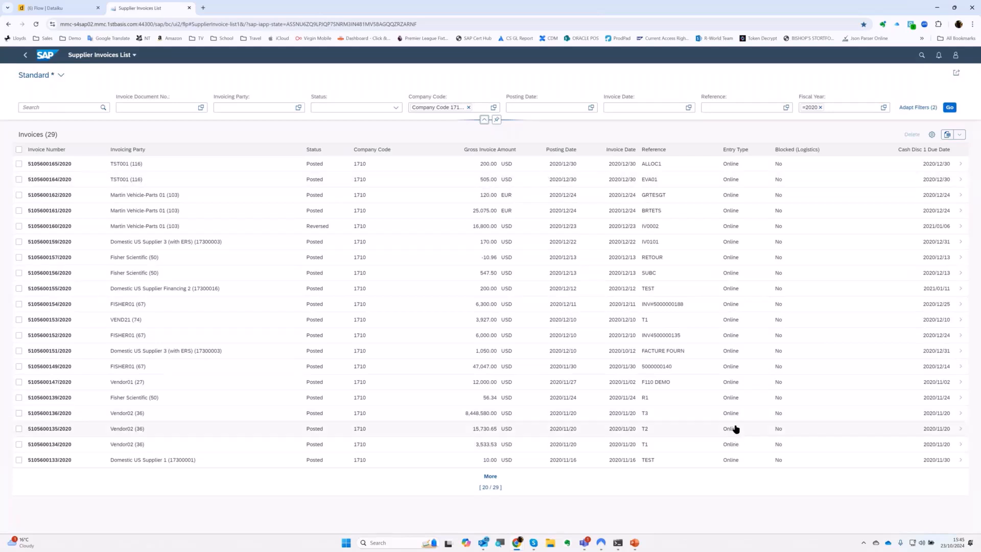
- Look up the App ID in the Supplier Invoices List's About information, and close the dialog
left_click(956, 56)
left_click(924, 140)
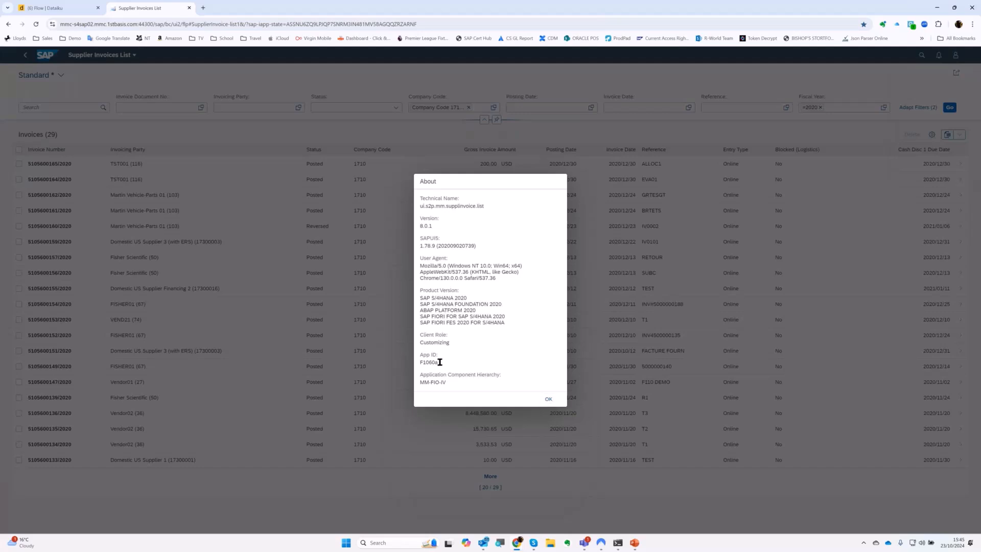
double_click(419, 362)
left_click(549, 399)
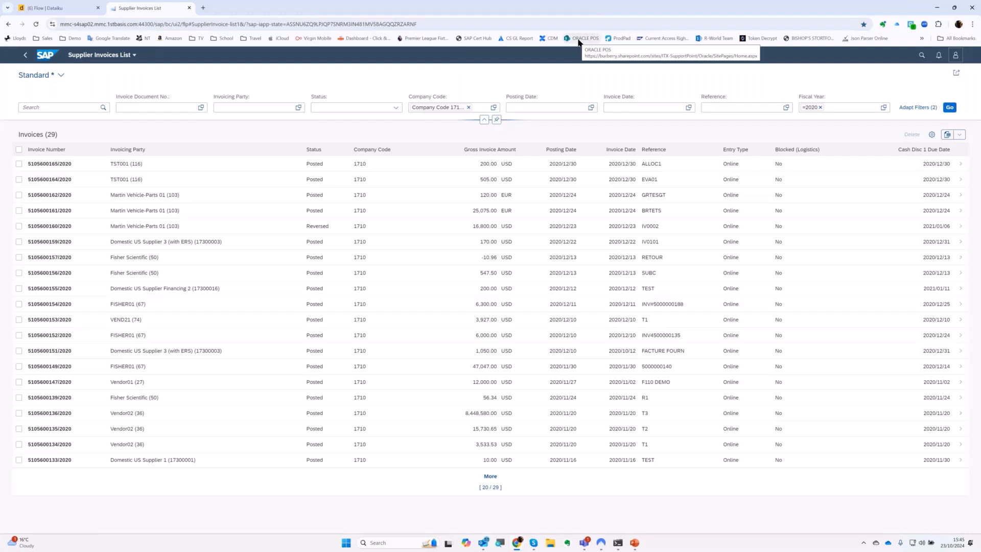
- Open the SAP Fiori Apps Reference Library in a new browser tab and accept its cookies
left_click(203, 8)
left_click(71, 38)
mouse_move(107, 162)
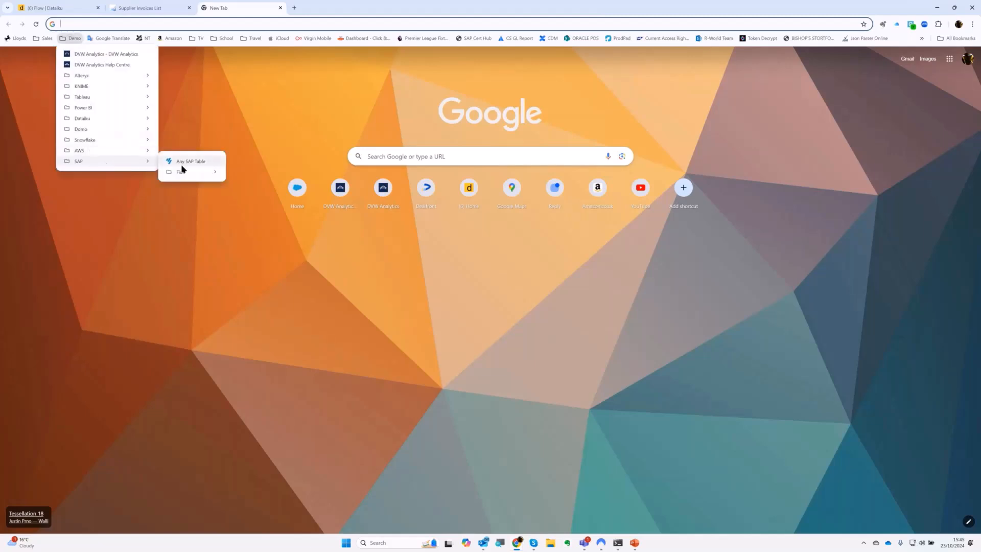
mouse_move(184, 170)
left_click(255, 184)
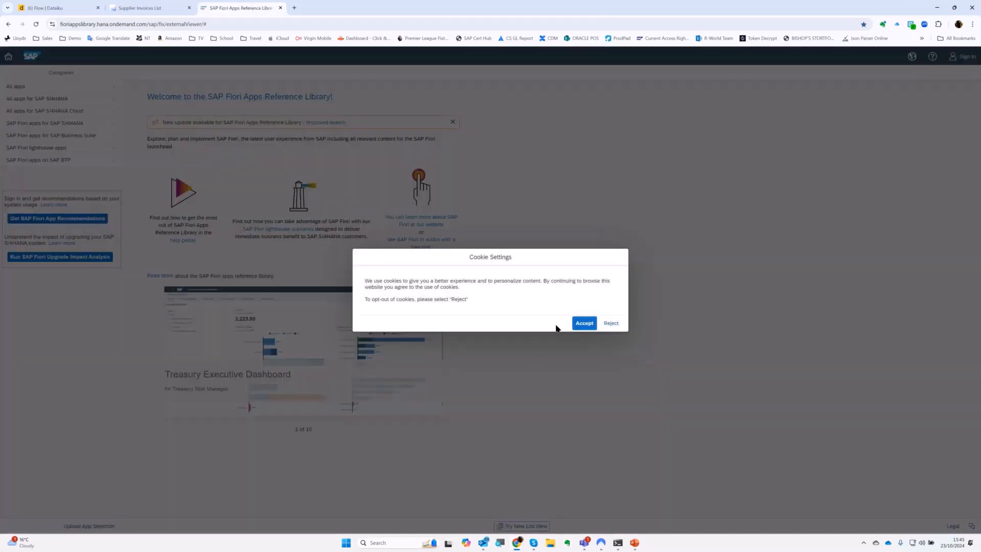
left_click(578, 324)
- List all apps in the library, search for app ID F1060a and open Supplier Invoices List (Version 2)
left_click(44, 88)
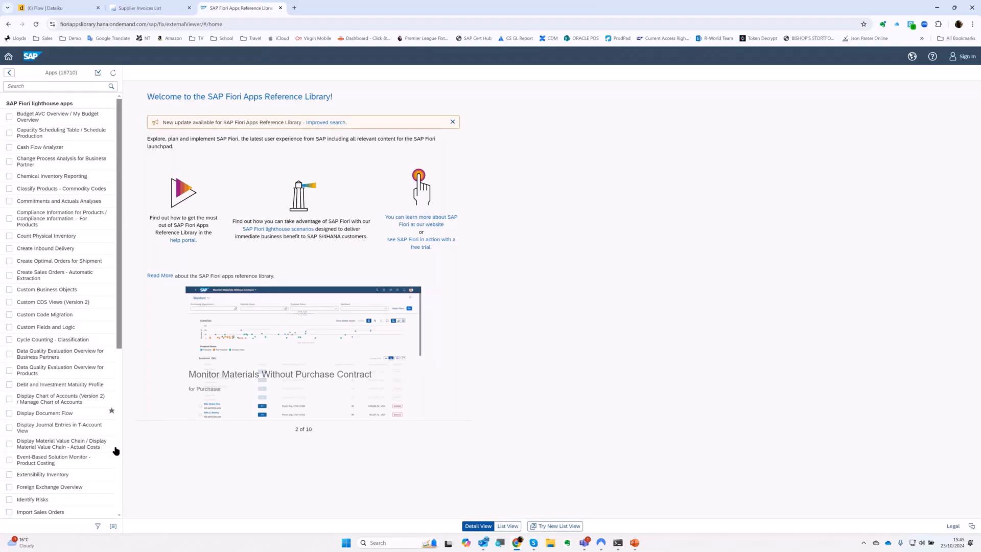
scroll(117, 447, "down", 5)
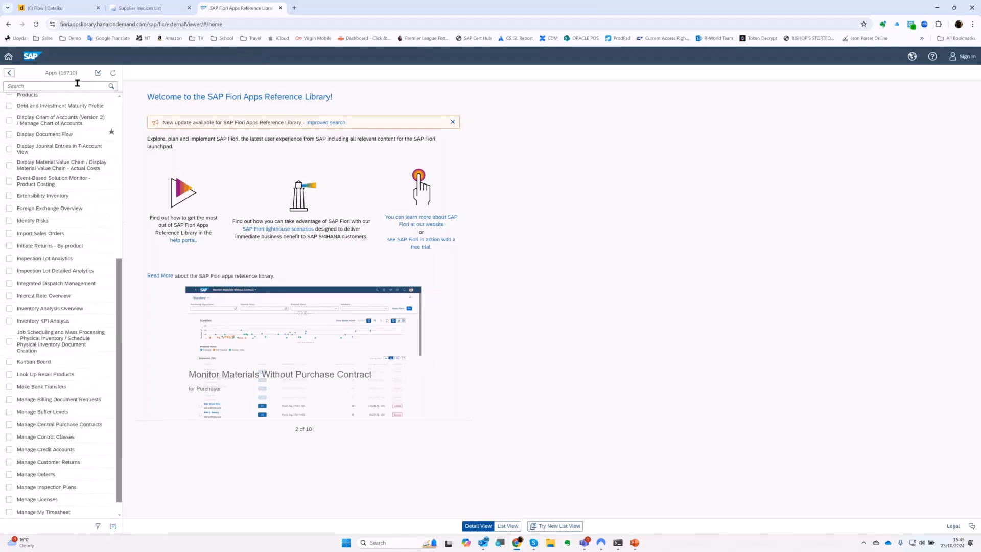
left_click(102, 424)
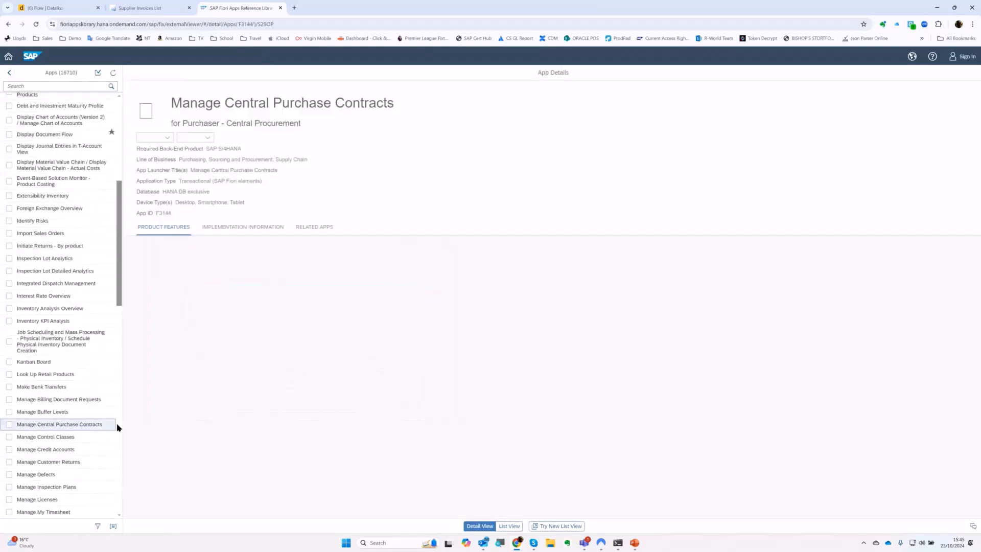
scroll(118, 427, "down", 7)
left_click_drag(118, 347, 131, 110)
left_click(38, 85)
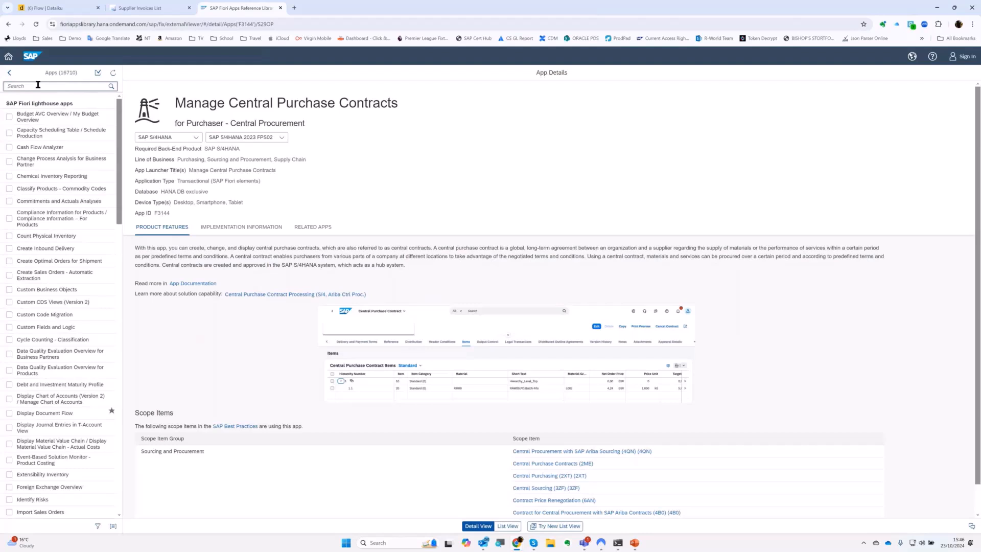
type("F1060a")
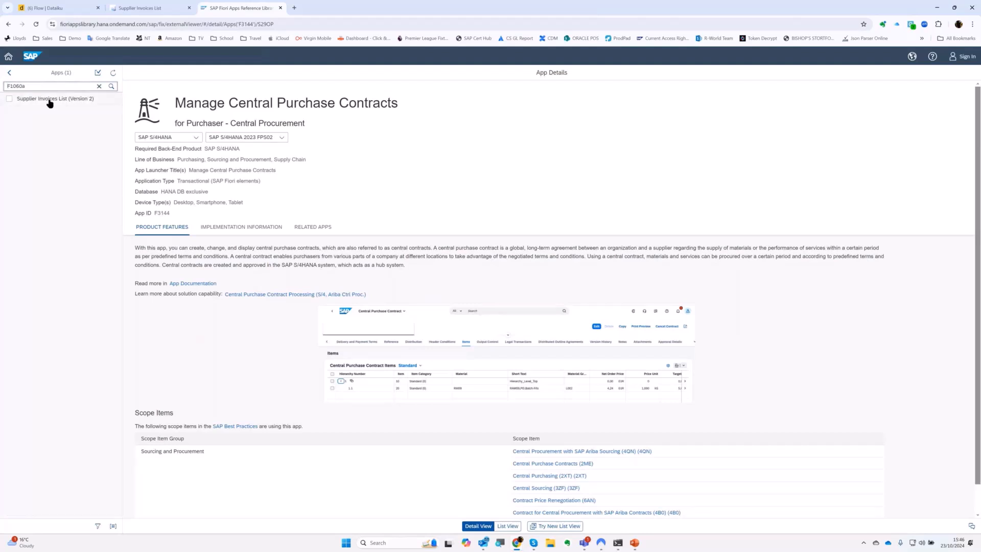
left_click(50, 102)
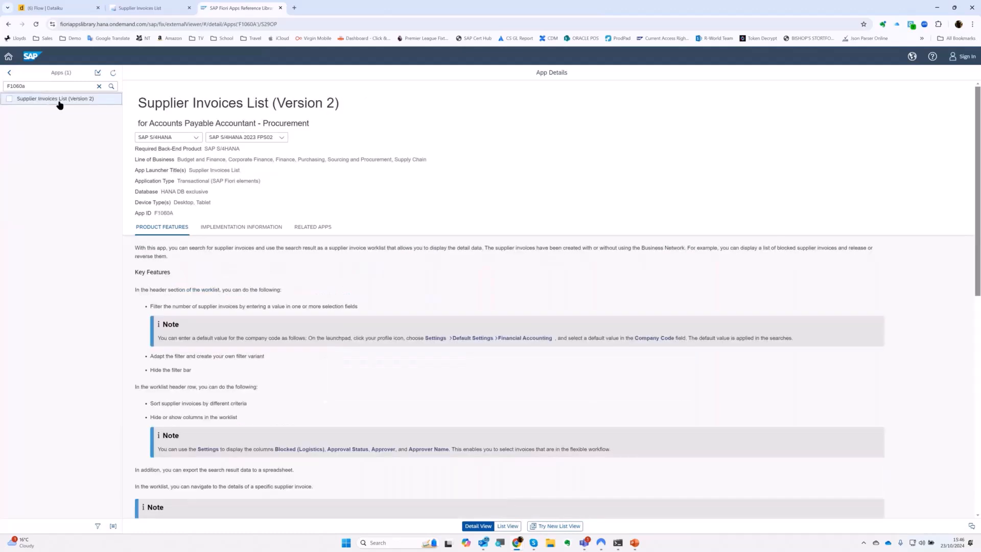
- Copy the OData service name MM_SUPPLIER_INVOICE_LIST_ENH_SRV from the configuration section of the app's implementation information
left_click(229, 228)
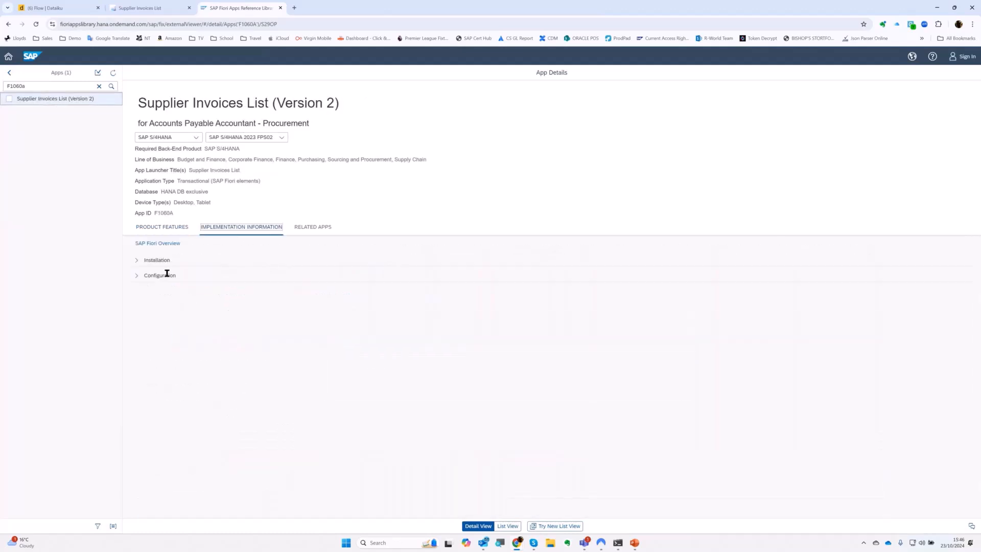
left_click(137, 291)
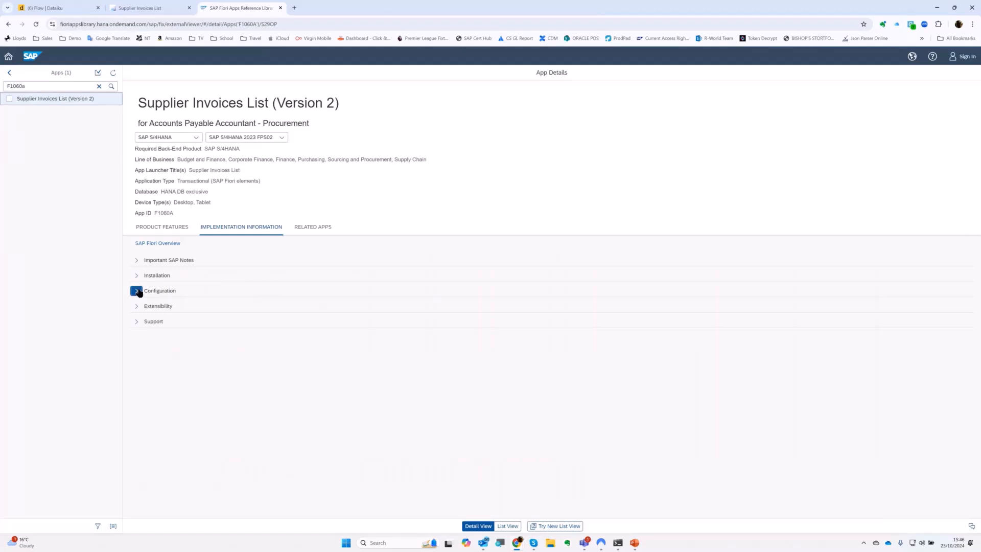
left_click_drag(249, 437, 156, 438)
key("ctrl+c")
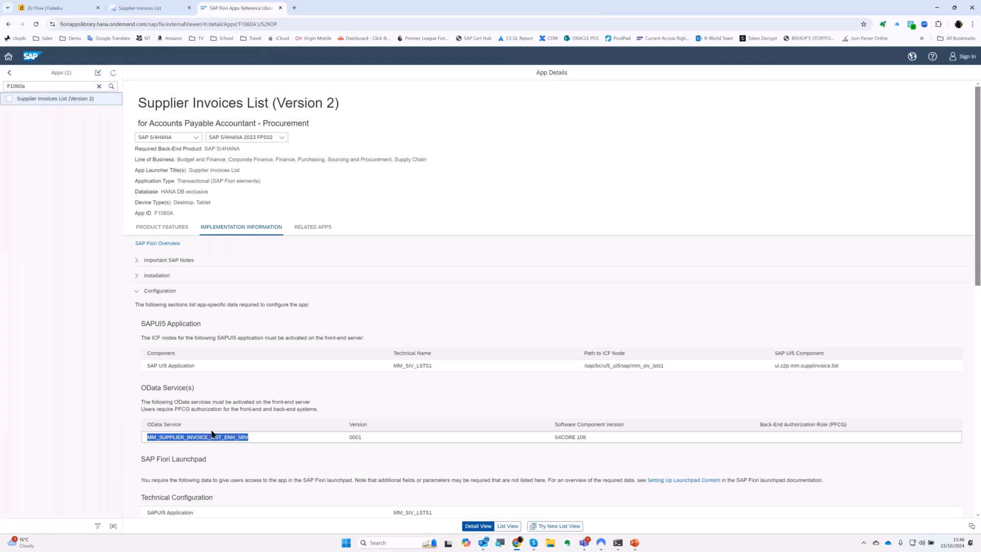
- Switch to Dataiku, open the Webinar #4 zone and start an SAP S/4HANA Cloud Read recipe from the DVW SAP Integration plugin
left_click(54, 11)
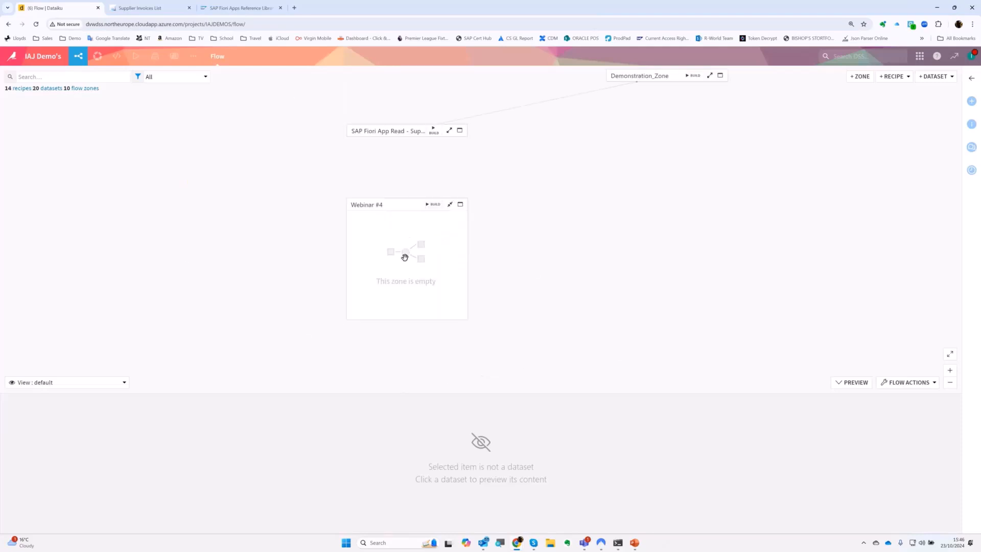
left_click(459, 204)
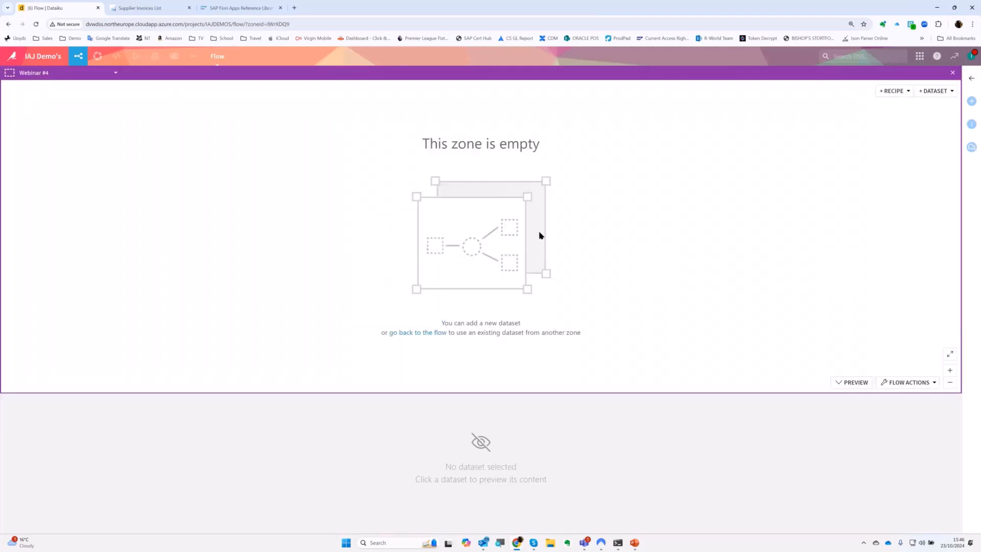
left_click(888, 92)
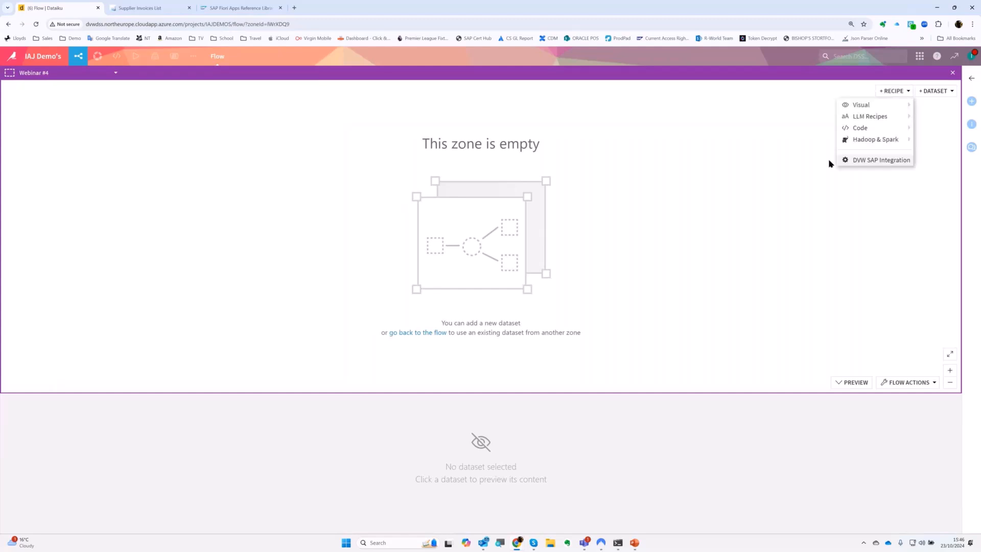
left_click(863, 162)
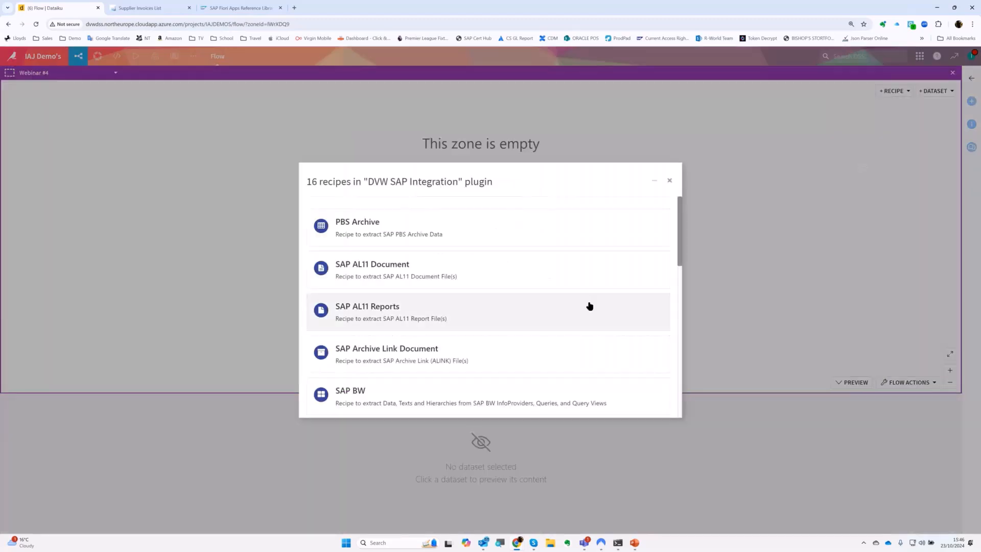
scroll(545, 300, "down", 10)
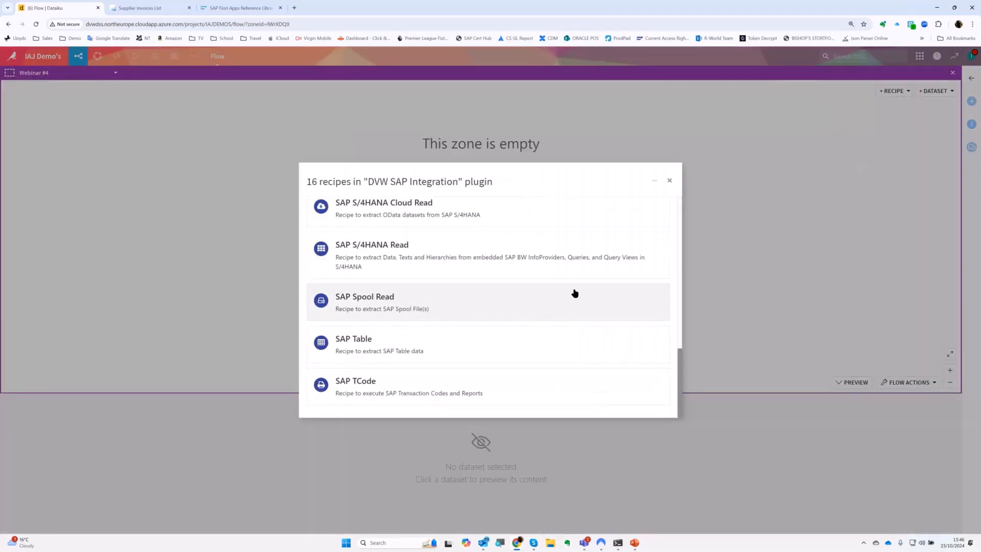
left_click(422, 212)
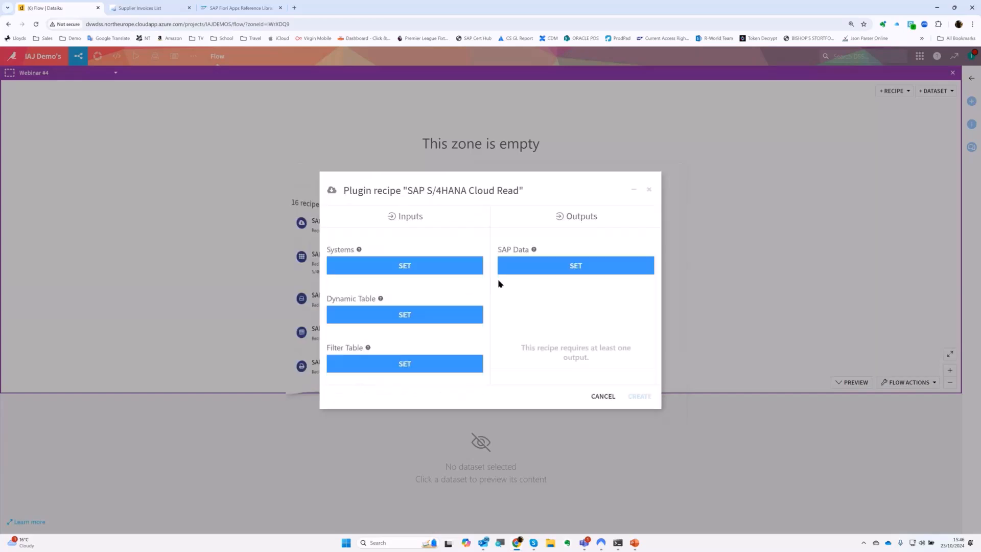
- Add a new output dataset named FIORI_WEB for the SAP data and create the recipe
left_click(542, 263)
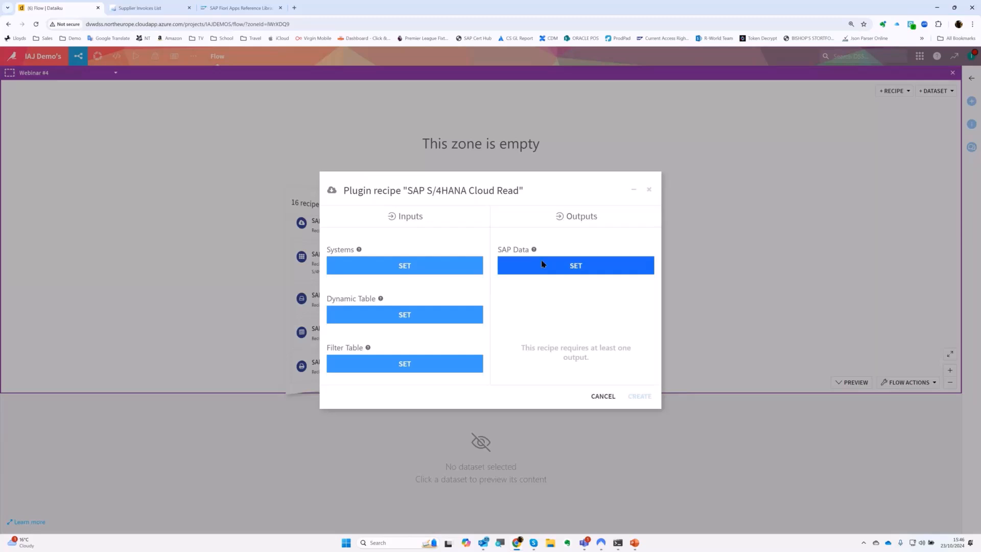
type("F")
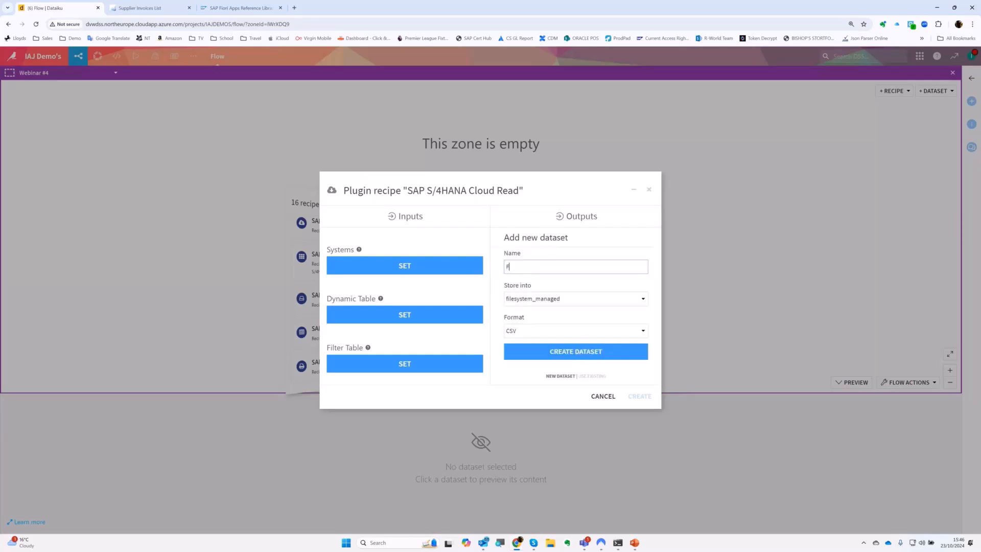
type("IORI_WEB")
left_click(564, 352)
left_click(639, 396)
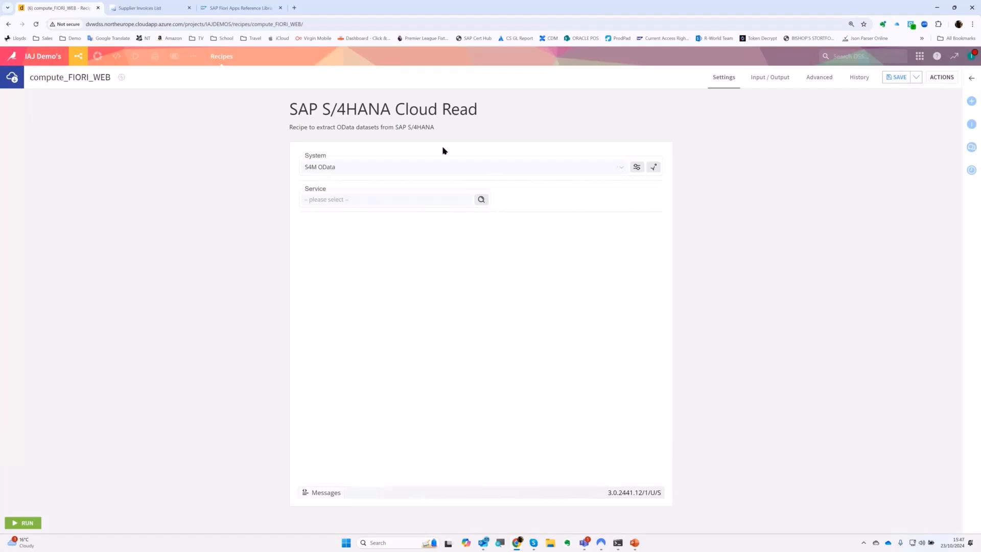
- Select S4M OData as the recipe's system and open the service search
left_click(622, 167)
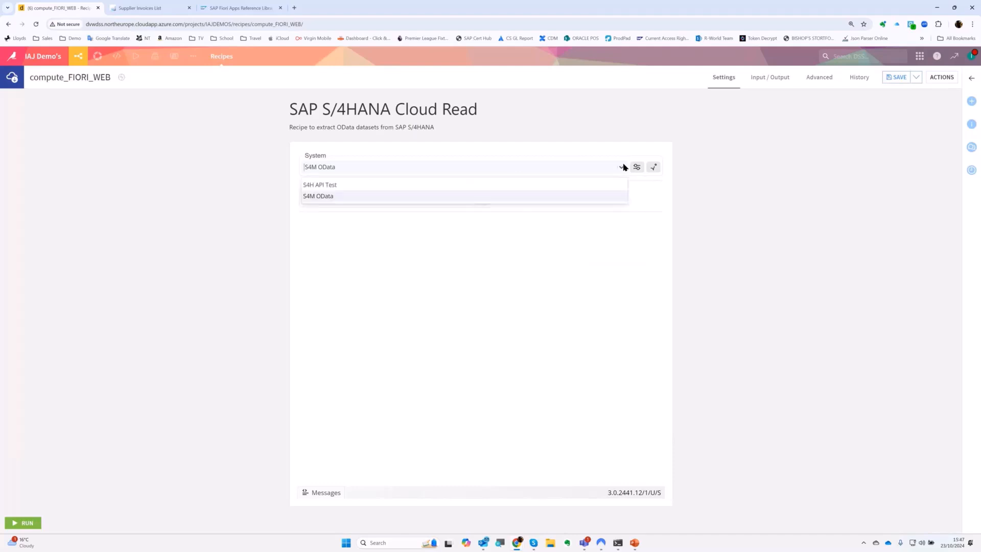
left_click(325, 195)
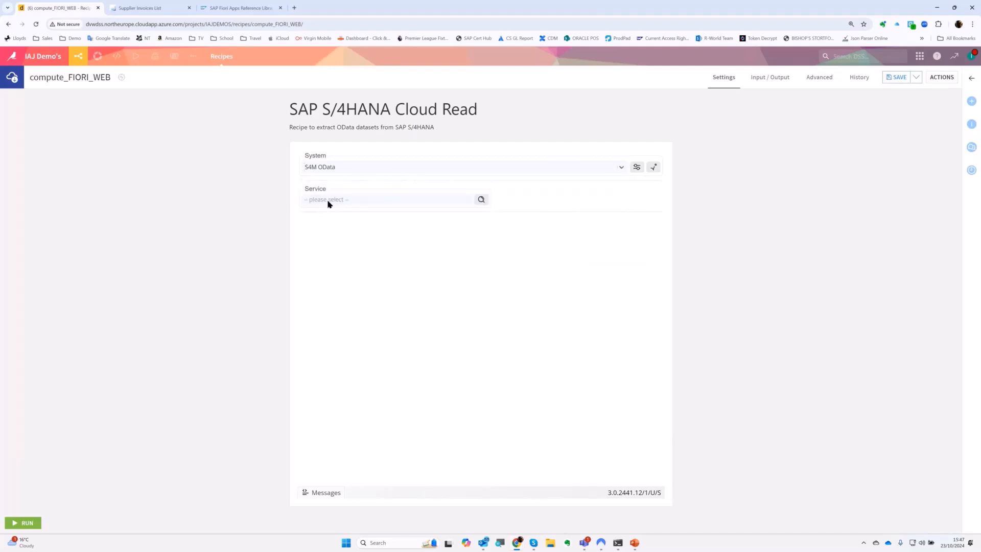
left_click(328, 202)
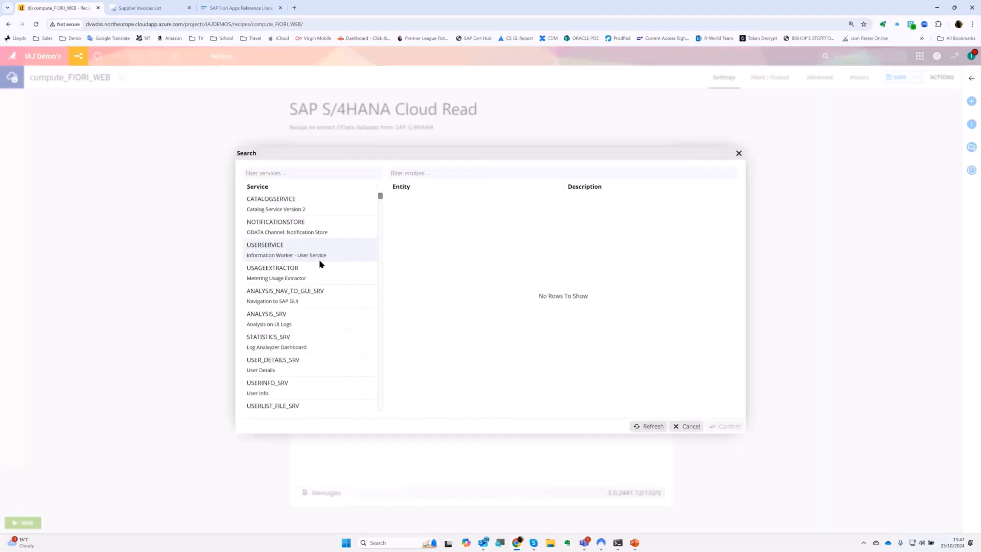
left_click_drag(380, 196, 339, 170)
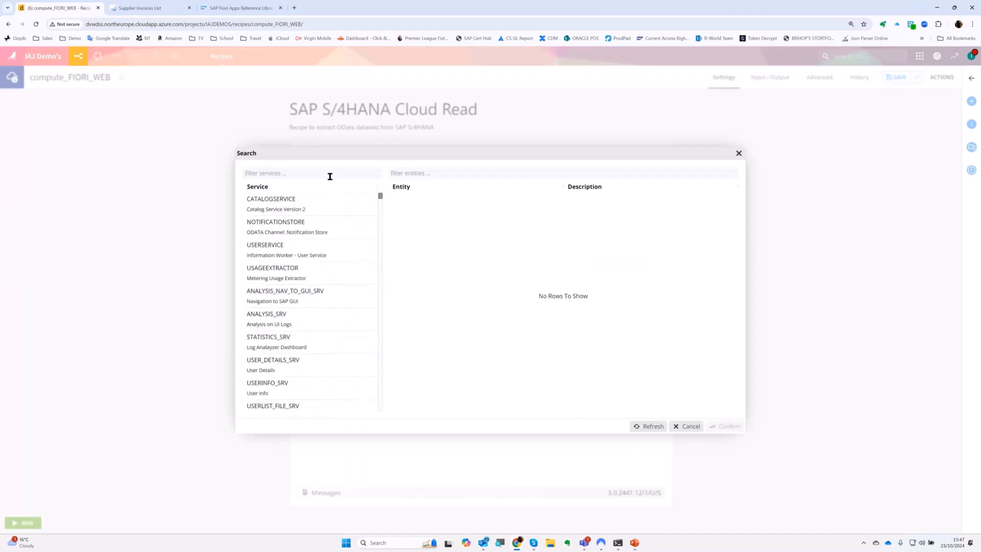
left_click(329, 176)
type("supplier")
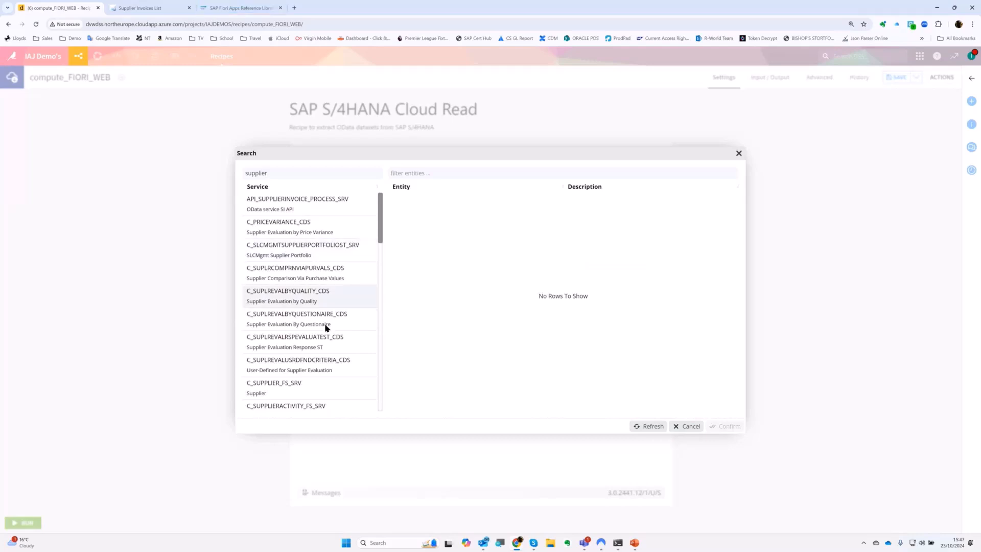
key("BackSpace")
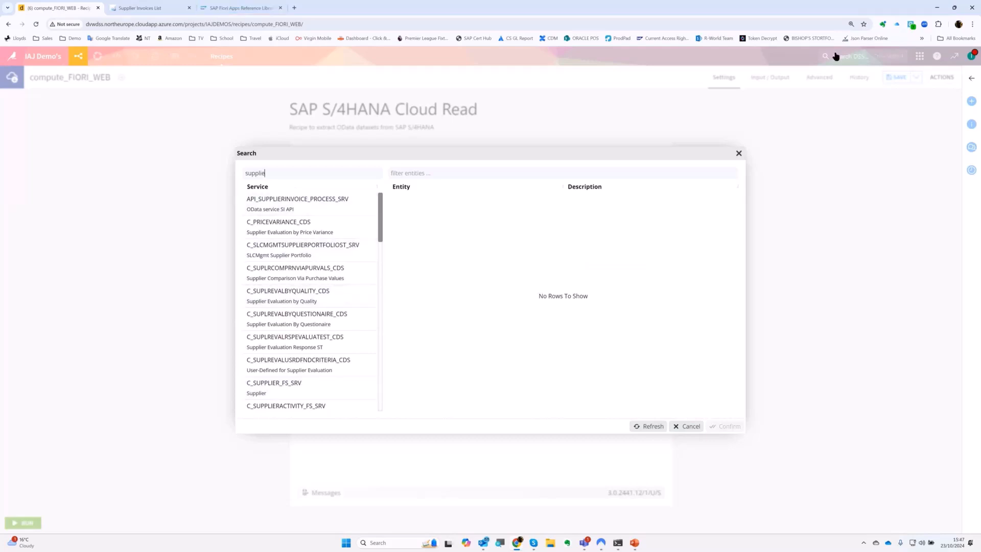
key("BackSpace")
key("BackSpace")
key("BackSpace")
key("BackSpace")
key("BackSpace")
key("BackSpace")
key("BackSpace")
- Find the service MM_SUPPLIER_INVOICE_LIST_ENH_SRV with the copied name and confirm its C_SupplierInvoiceList entity for the recipe
key("ctrl+v")
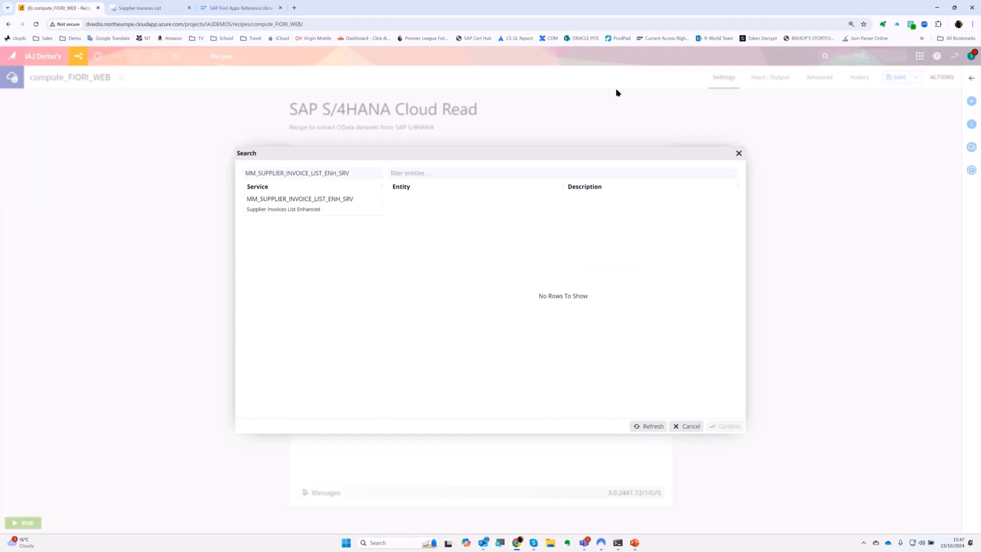
left_click(316, 201)
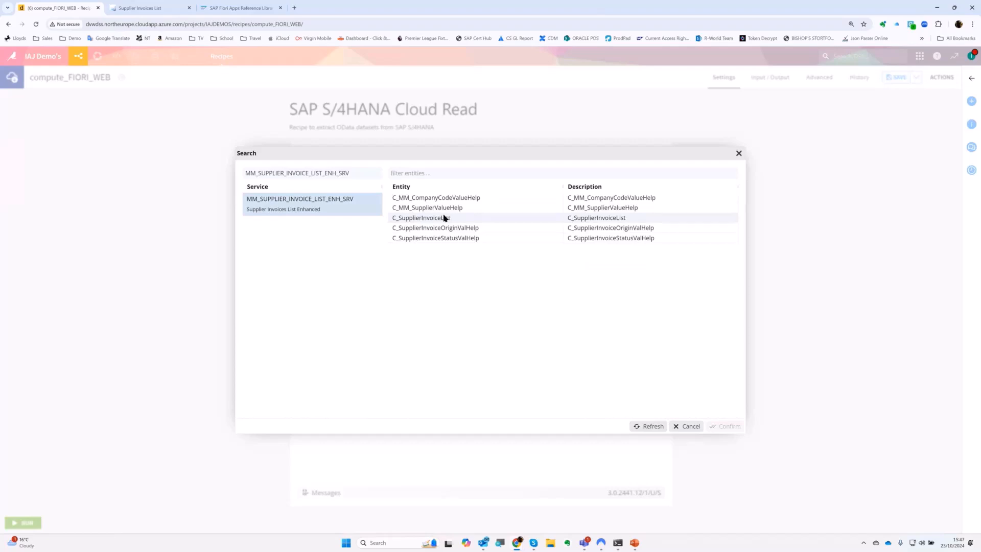
left_click(444, 216)
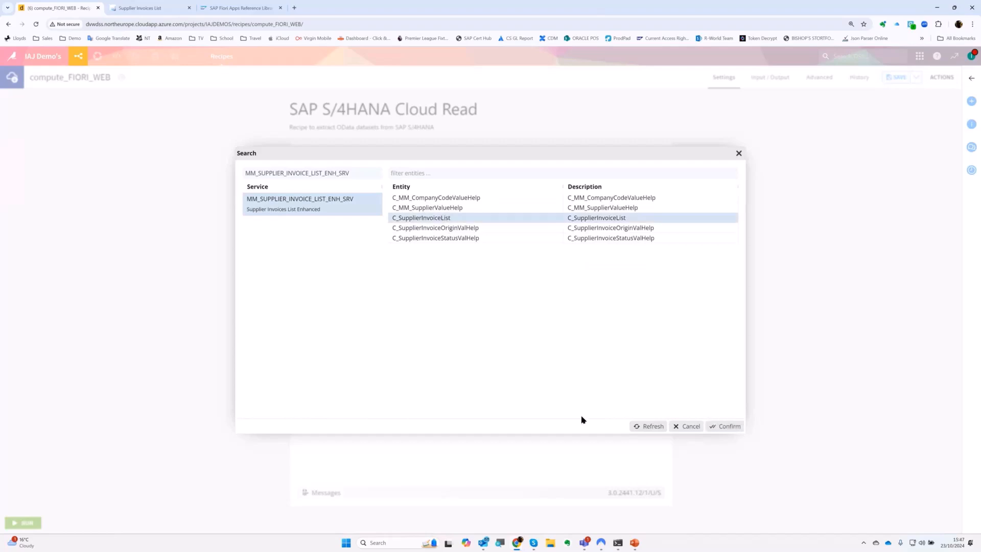
left_click(724, 428)
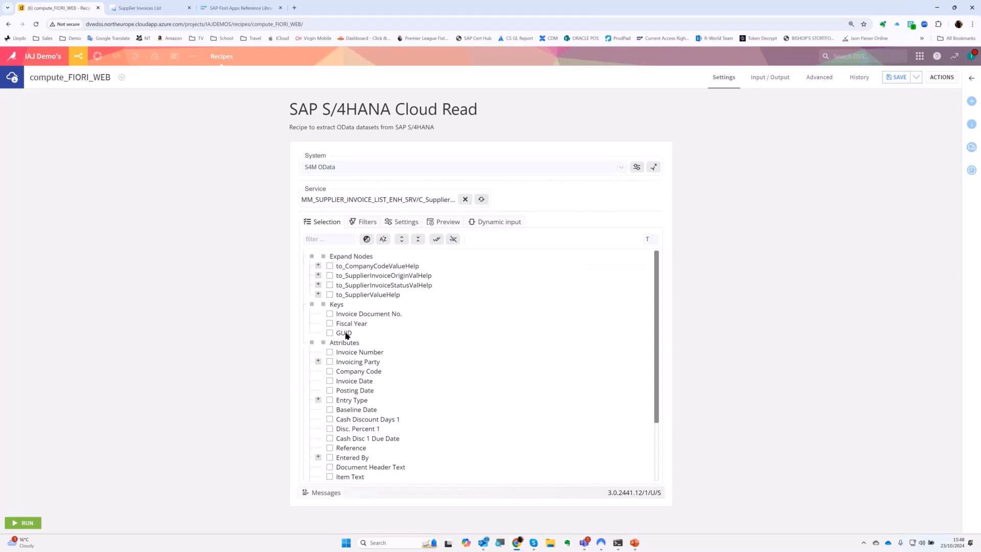
- Select the keys Invoice Document No., Fiscal Year and GUID, plus the attributes Invoice Number, Invoicing Party and Name of Supplier
left_click(329, 313)
left_click(329, 324)
left_click(330, 333)
left_click(330, 352)
left_click(330, 362)
left_click(319, 362)
left_click(336, 372)
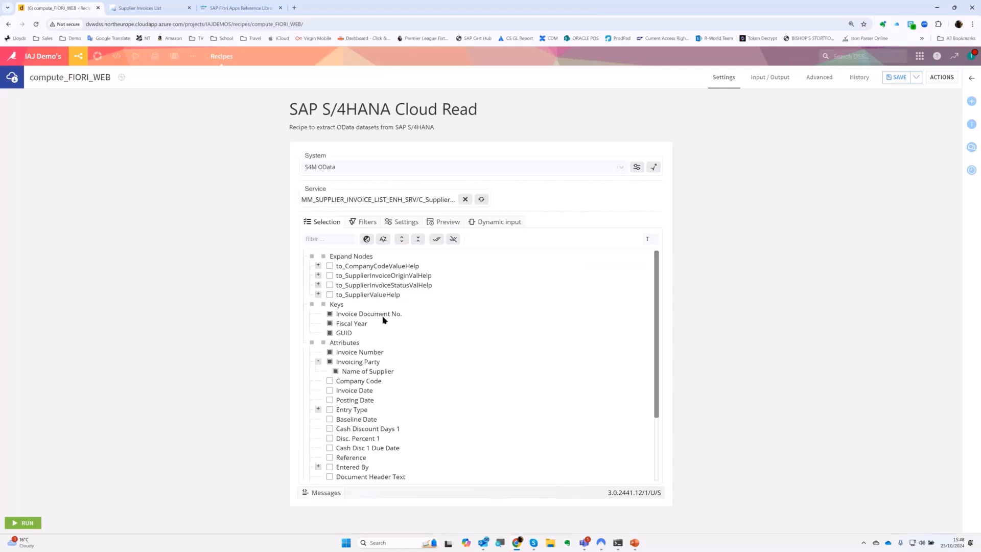
- Add the attributes Company Code, Invoice Date, Disc. Percent 1, Cash Disc 1 Due Date and Gross Invoice Amount to the selection
left_click(330, 390)
left_click(329, 380)
left_click(330, 438)
left_click(329, 448)
scroll(390, 424, "down", 3)
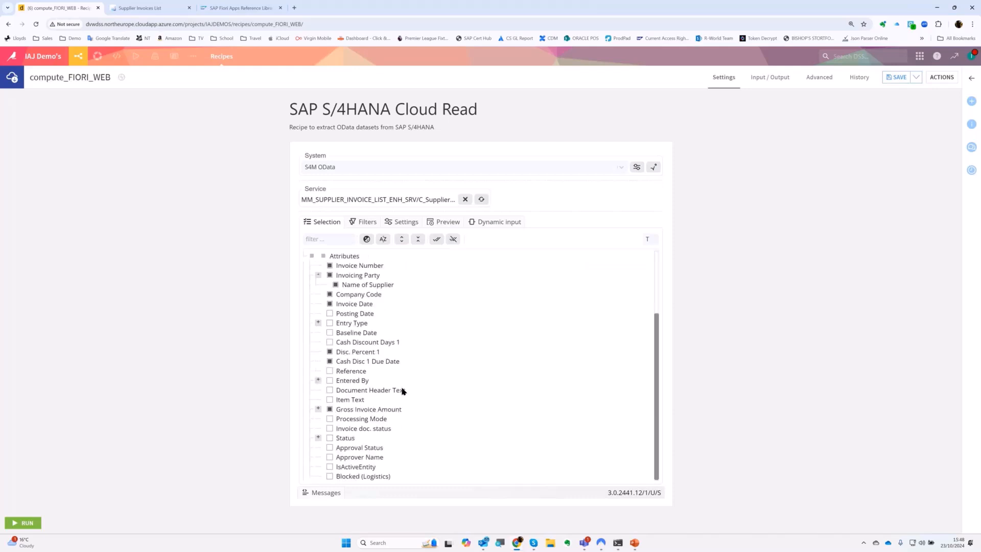
scroll(419, 343, "up", 3)
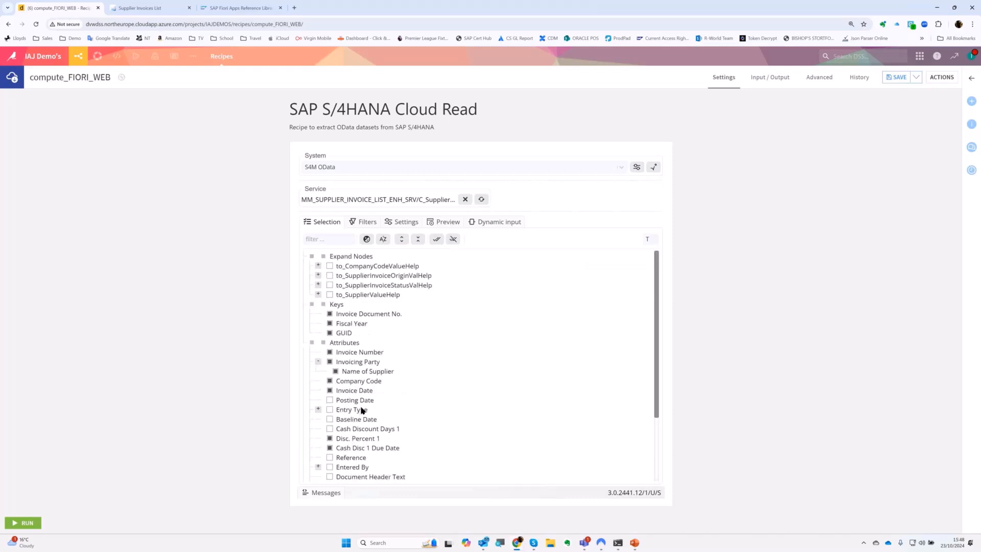
- Add a filter on Company Code equal to 1710
right_click(355, 381)
left_click(382, 387)
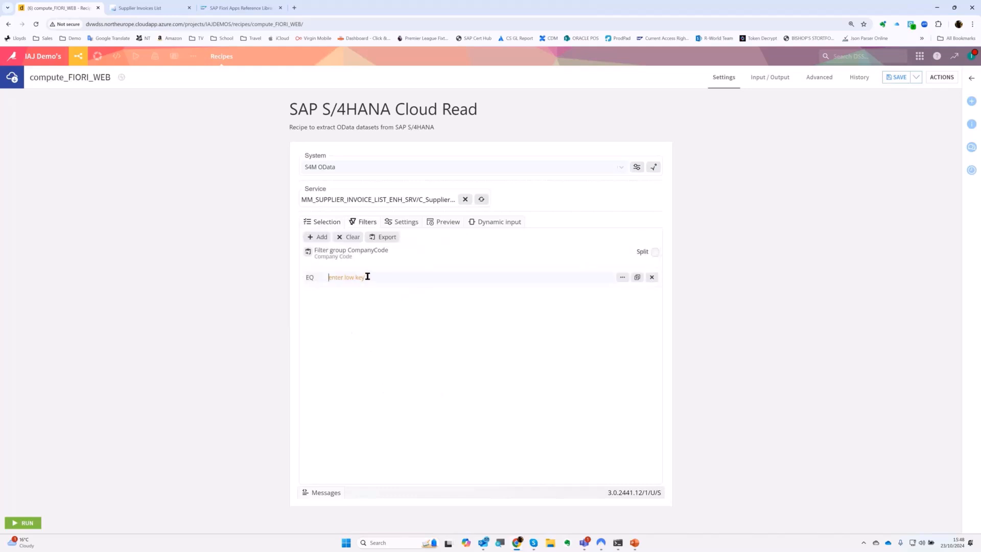
type("1710")
- Add a second filter on Fiscal Year equal to 2020
left_click(317, 236)
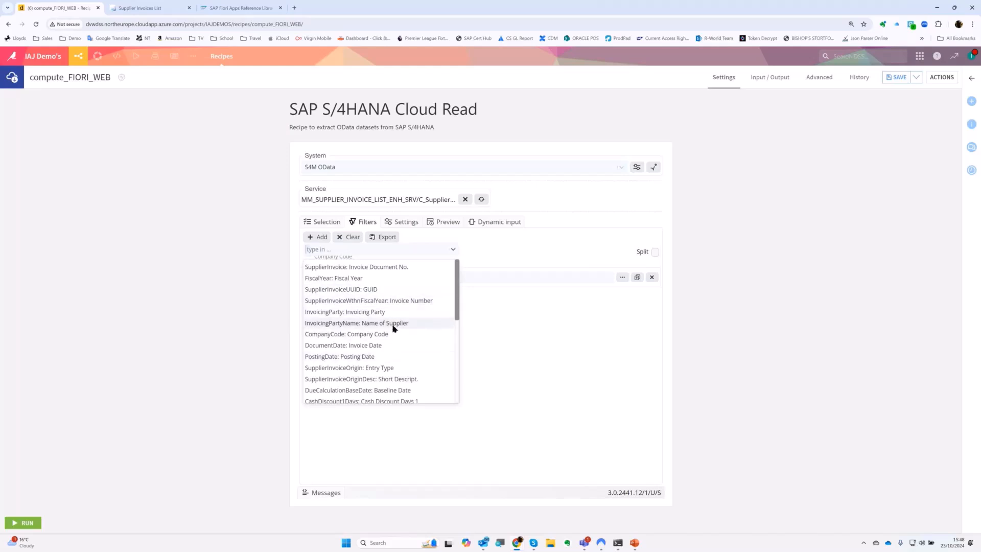
scroll(395, 324, "down", 3)
scroll(394, 328, "up", 3)
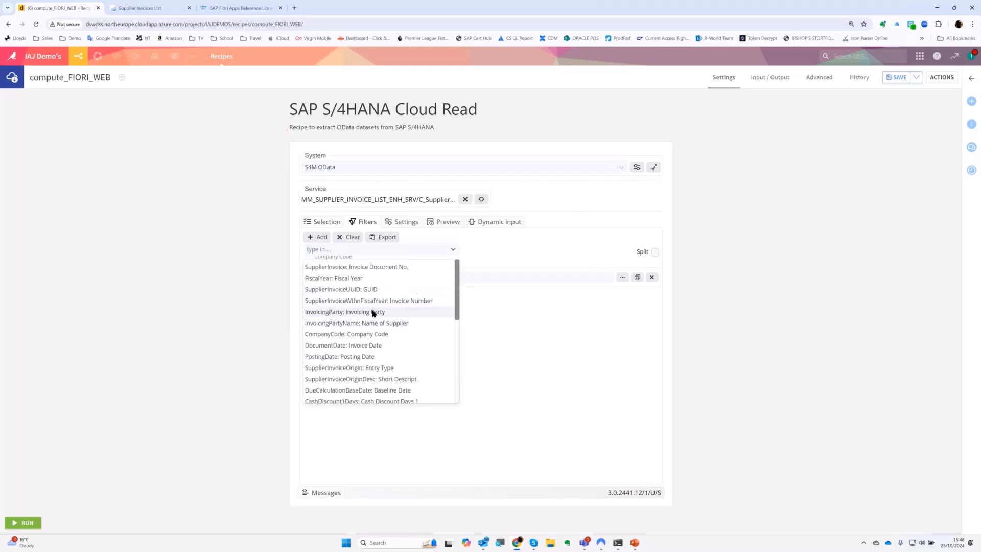
left_click(356, 278)
type("2020")
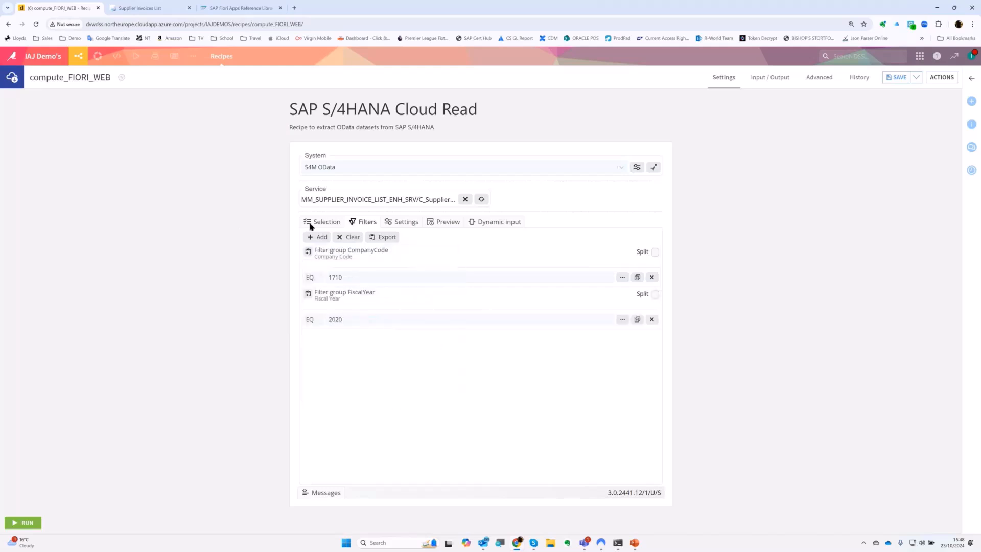
- Review the selected fields, load a preview of the filtered supplier invoice records, and save the recipe
left_click(325, 225)
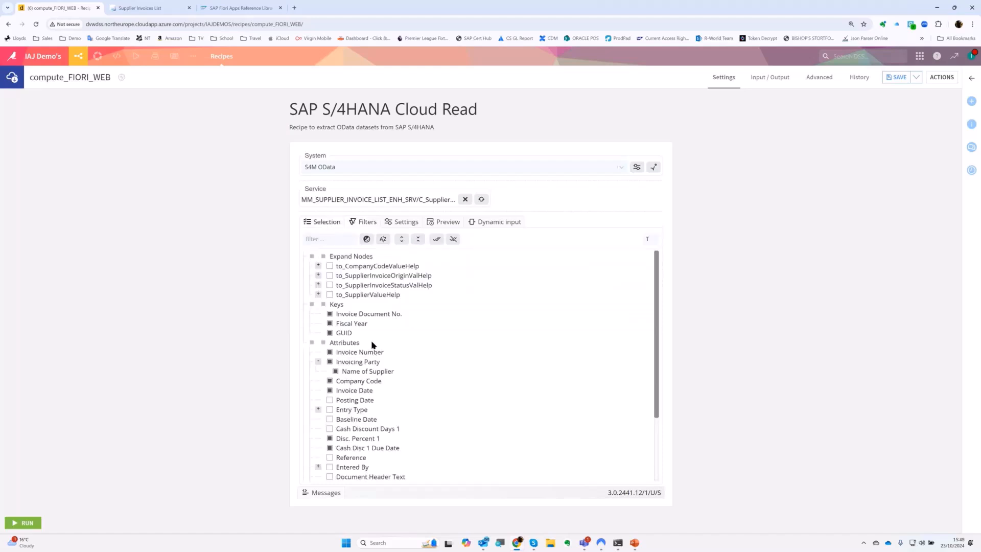
left_click(447, 225)
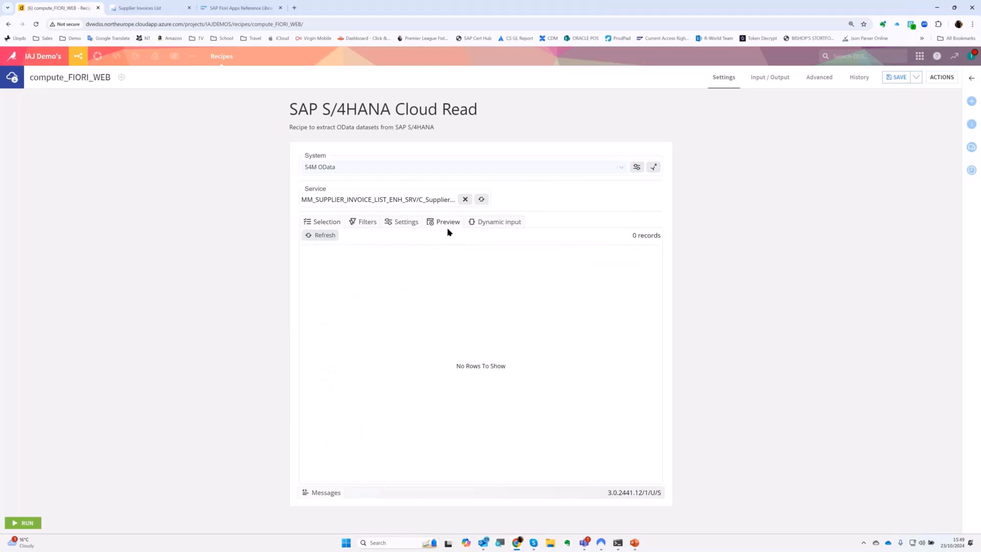
left_click(326, 236)
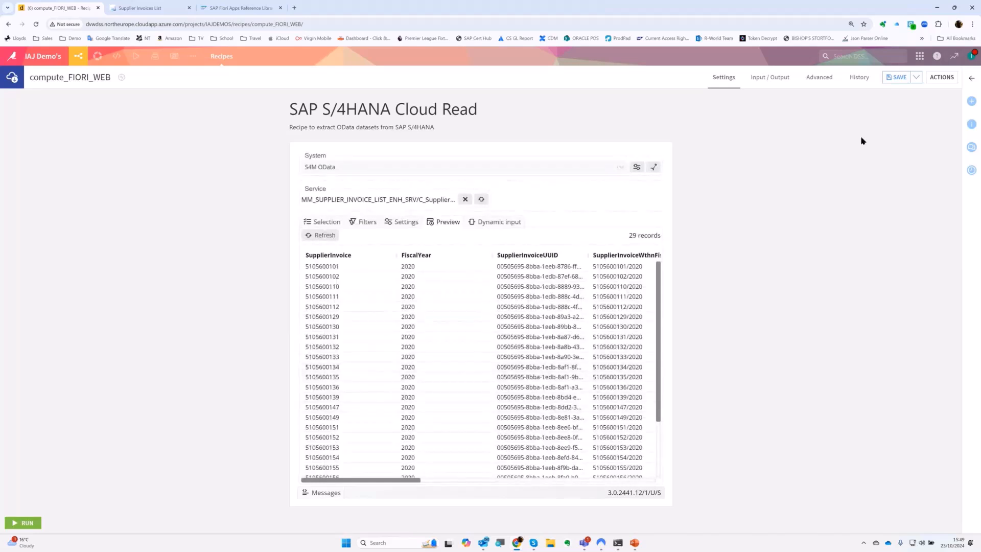
left_click(896, 77)
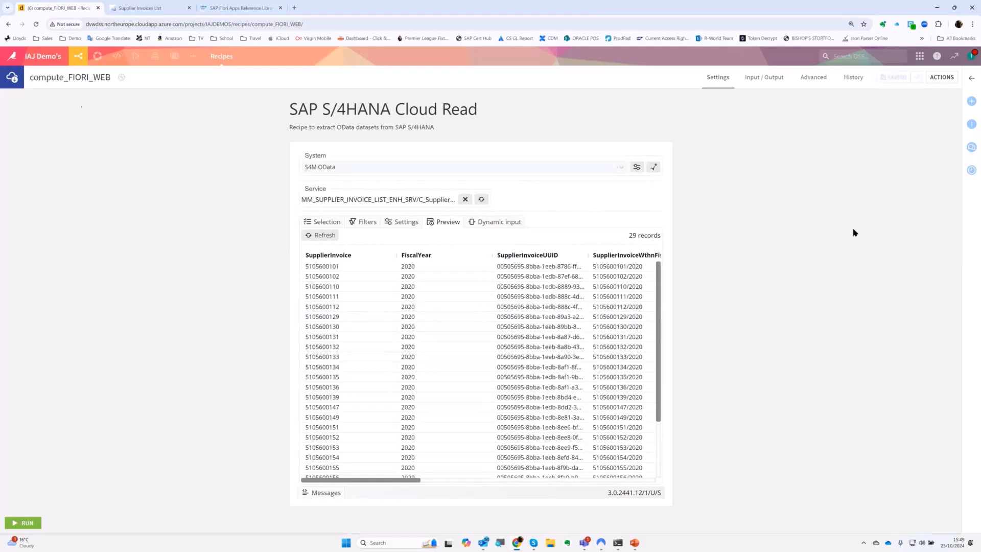
- Build only the FIORI_WEB dataset from the flow and open it to explore the extracted invoices
left_click(78, 57)
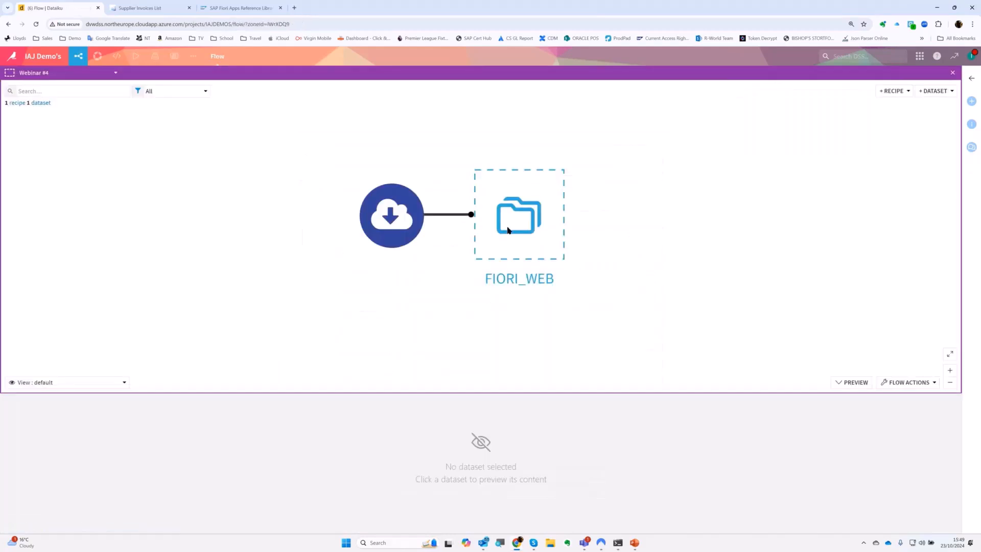
right_click(509, 230)
left_click(427, 267)
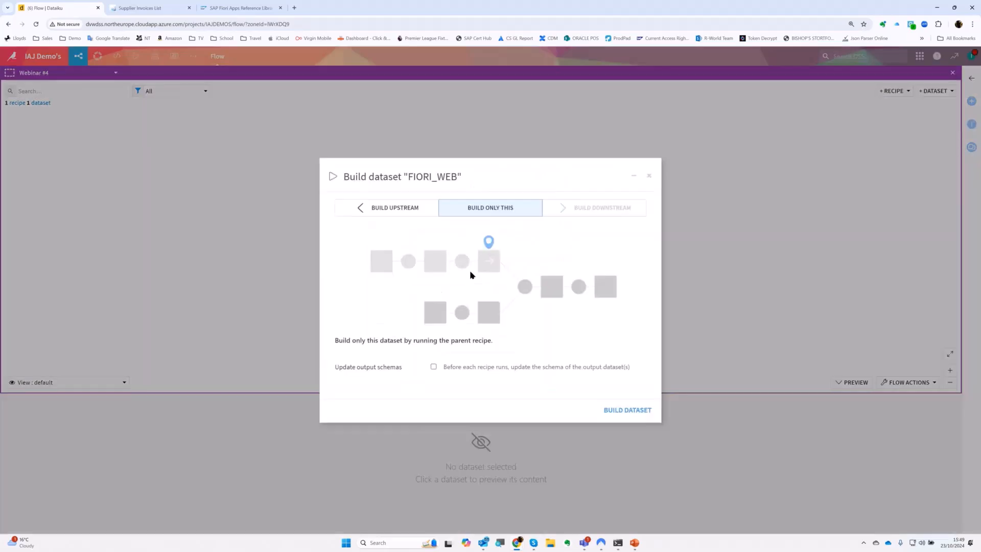
left_click(620, 411)
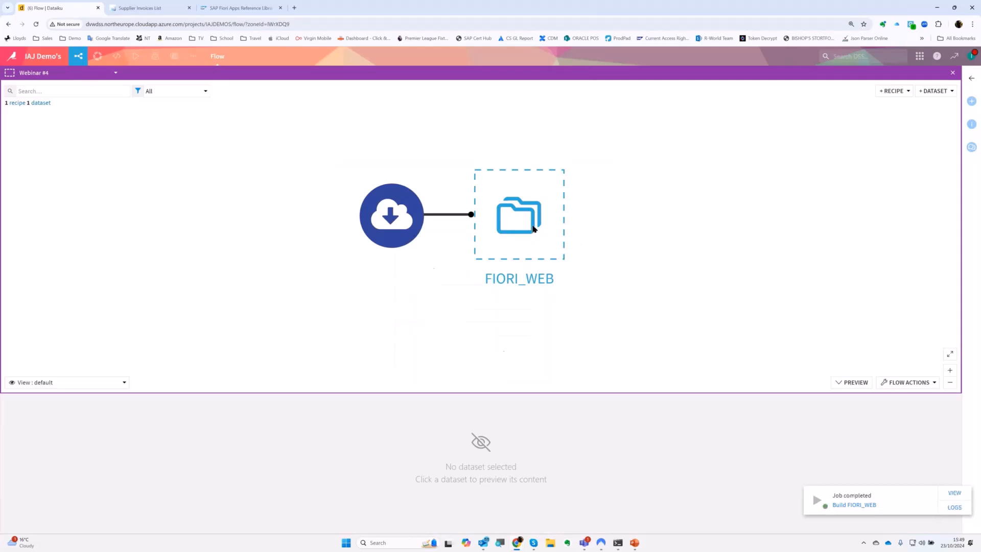
right_click(531, 228)
left_click(474, 232)
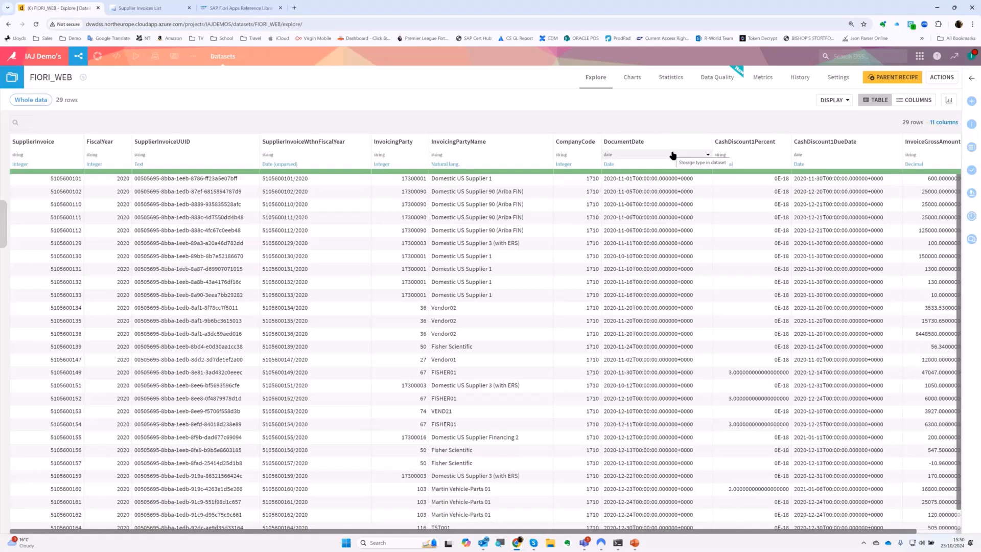
left_click(659, 360)
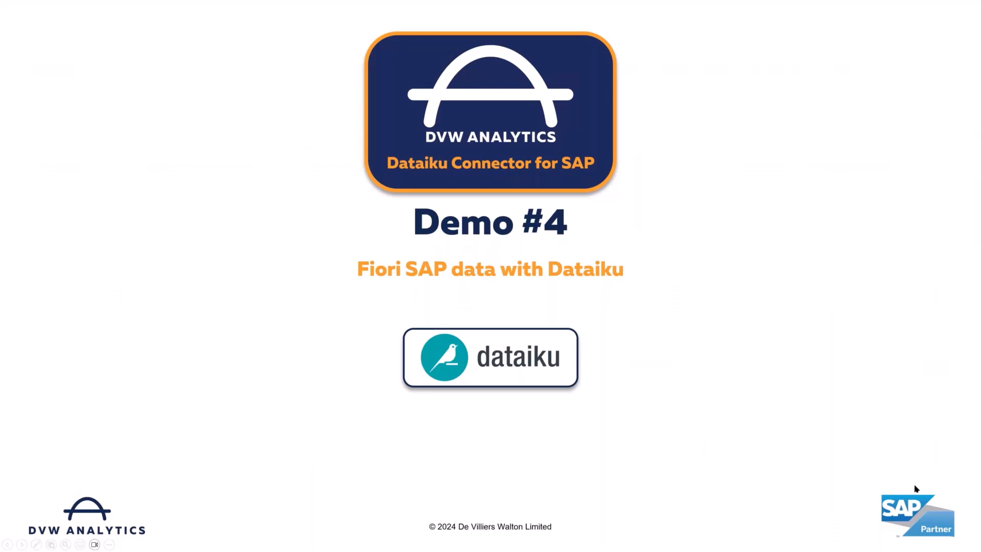
key("Right")
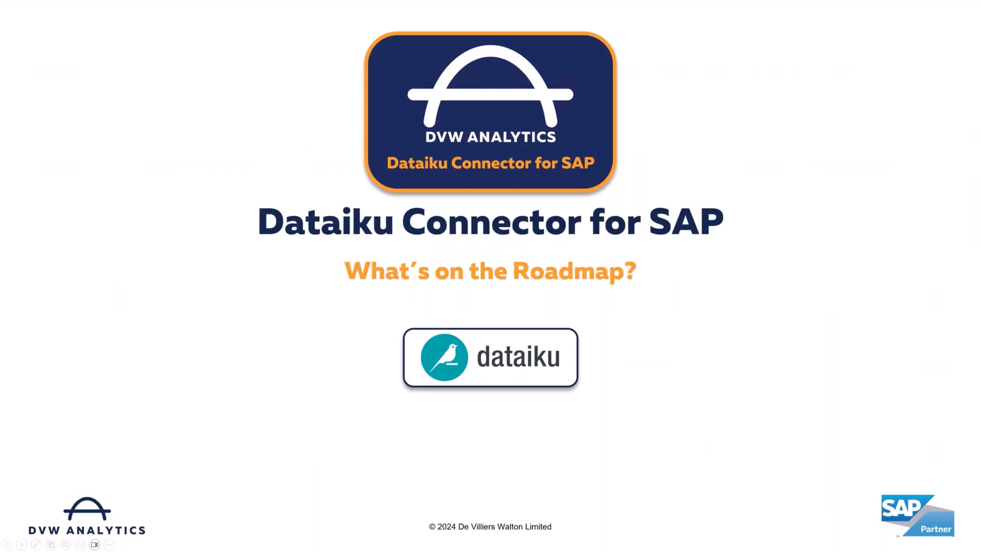